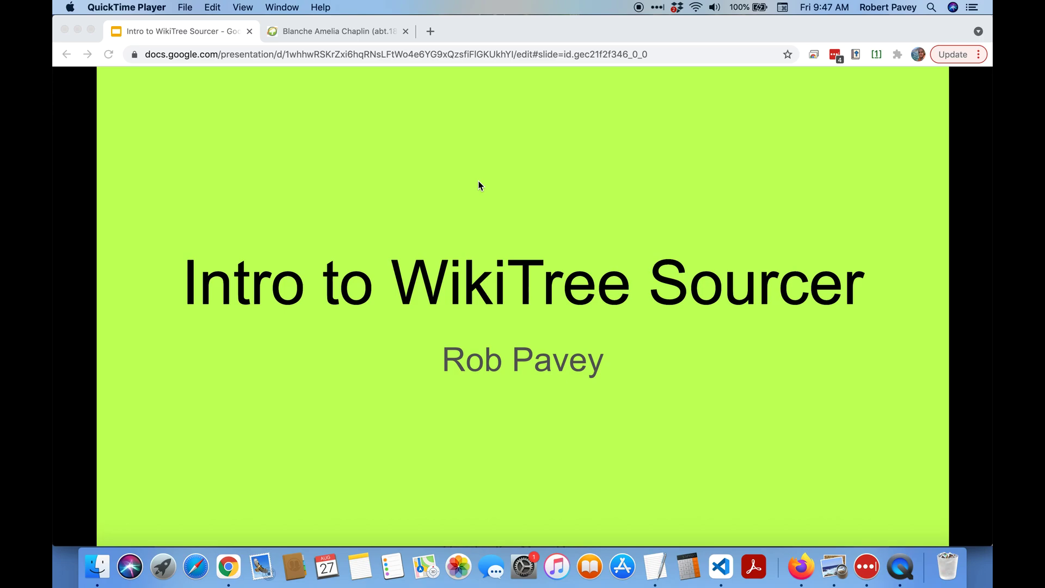
Step: Advance the Sourcer intro slides to 'What is WikiTree Sourcer?', then switch to the WikiTree profile
{"action": "left_click", "coordinate": [479, 181]}
{"action": "left_click", "coordinate": [479, 182]}
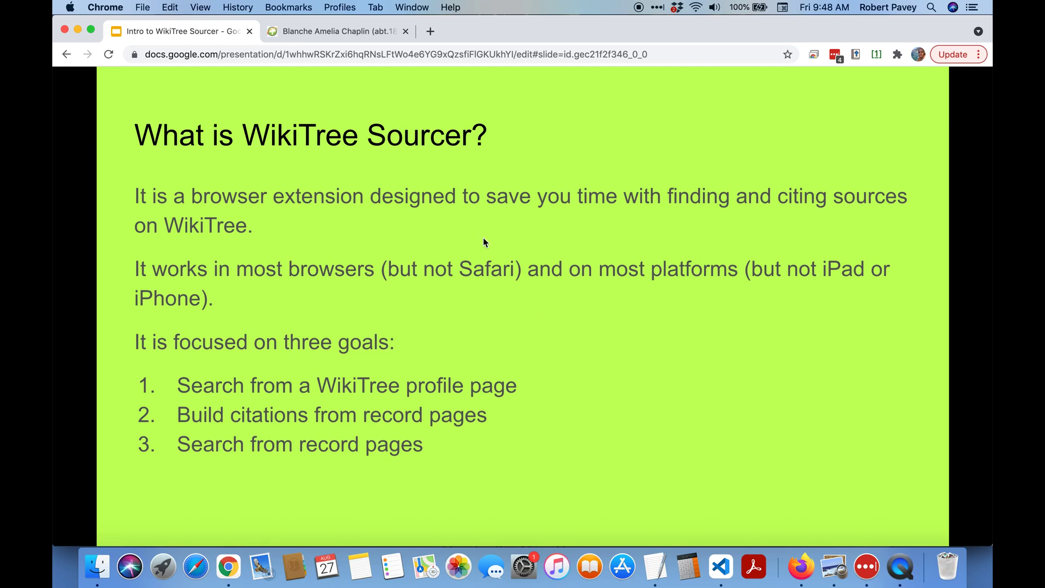
{"action": "left_click", "coordinate": [343, 33]}
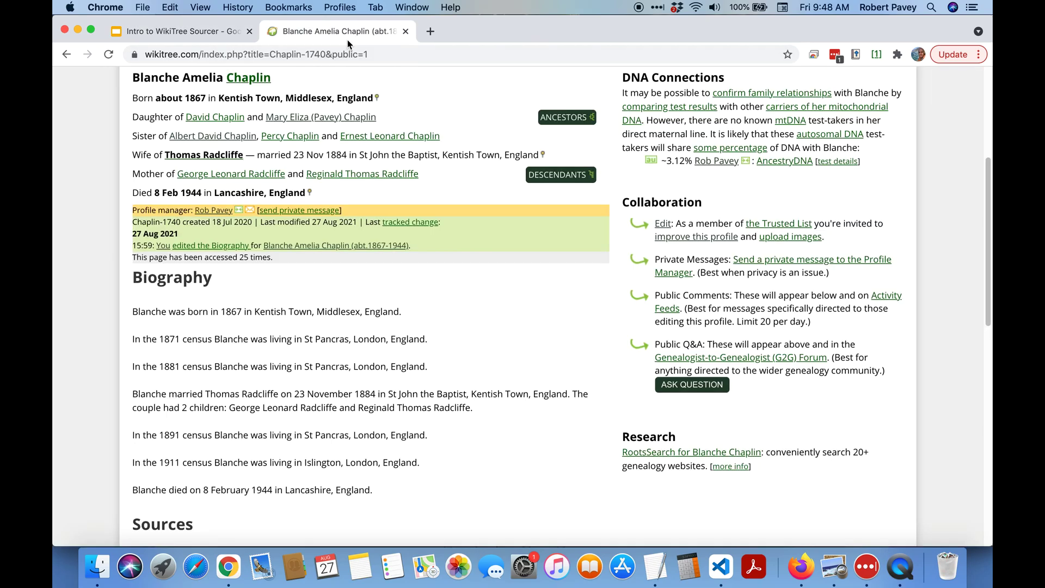
{"action": "scroll", "coordinate": [434, 307], "scroll_direction": "up", "scroll_amount": 5}
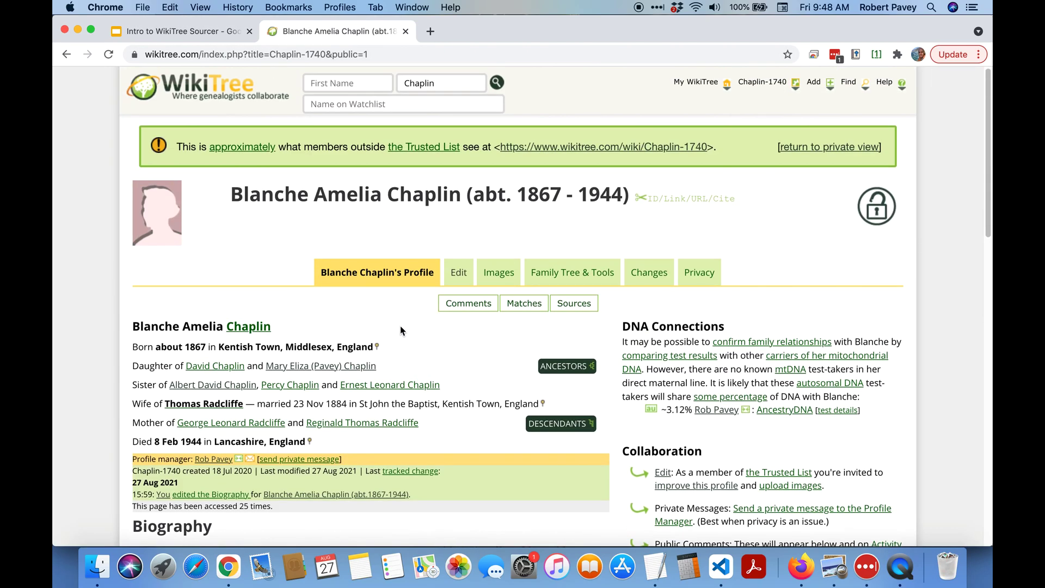
{"action": "scroll", "coordinate": [387, 329], "scroll_direction": "down", "scroll_amount": 3}
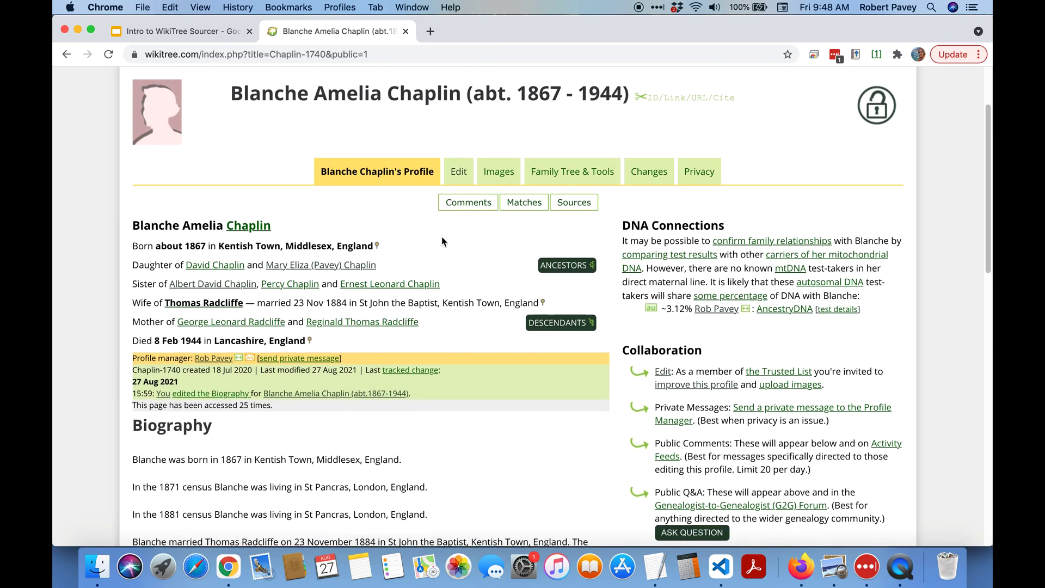
{"action": "scroll", "coordinate": [452, 275], "scroll_direction": "down", "scroll_amount": 2}
{"action": "scroll", "coordinate": [452, 275], "scroll_direction": "down", "scroll_amount": 3}
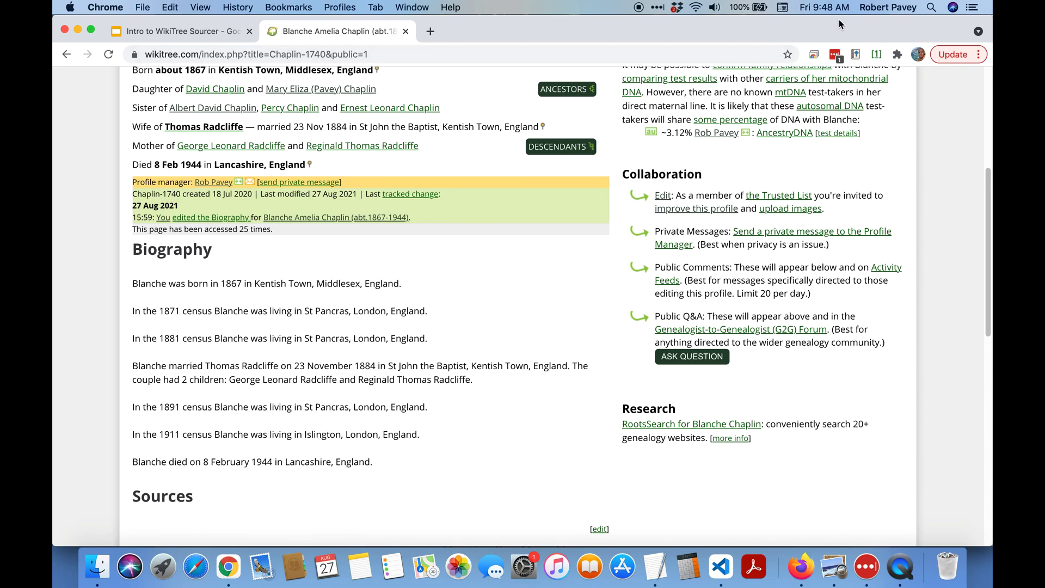
{"action": "left_click", "coordinate": [898, 55]}
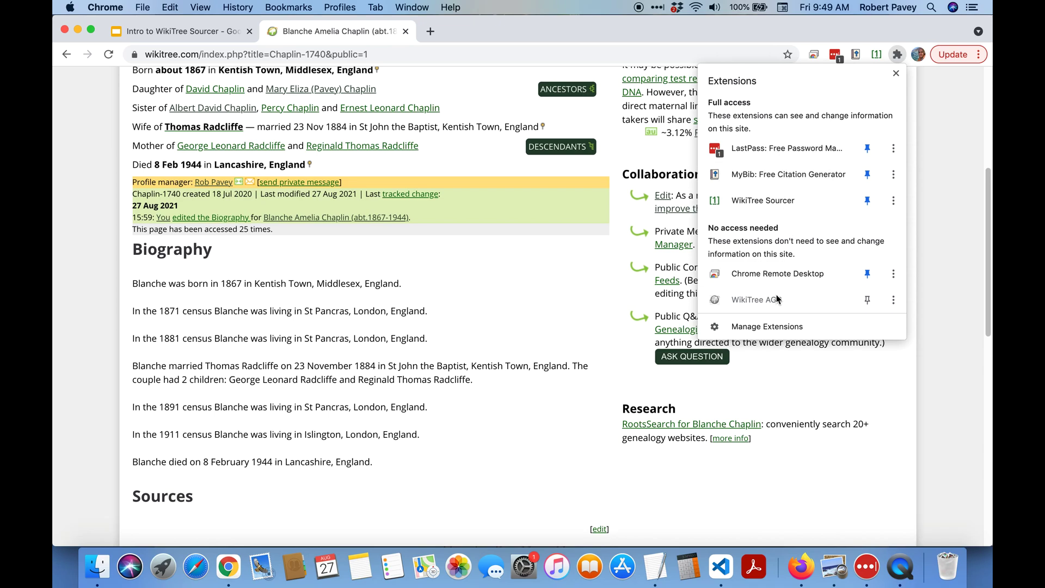
{"action": "left_click", "coordinate": [868, 202]}
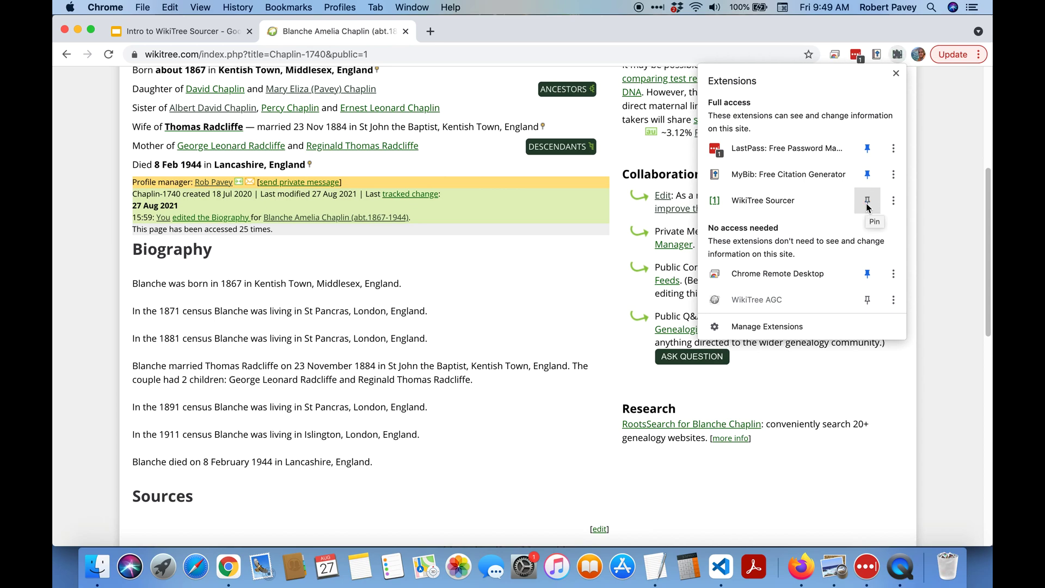
{"action": "left_click", "coordinate": [868, 205]}
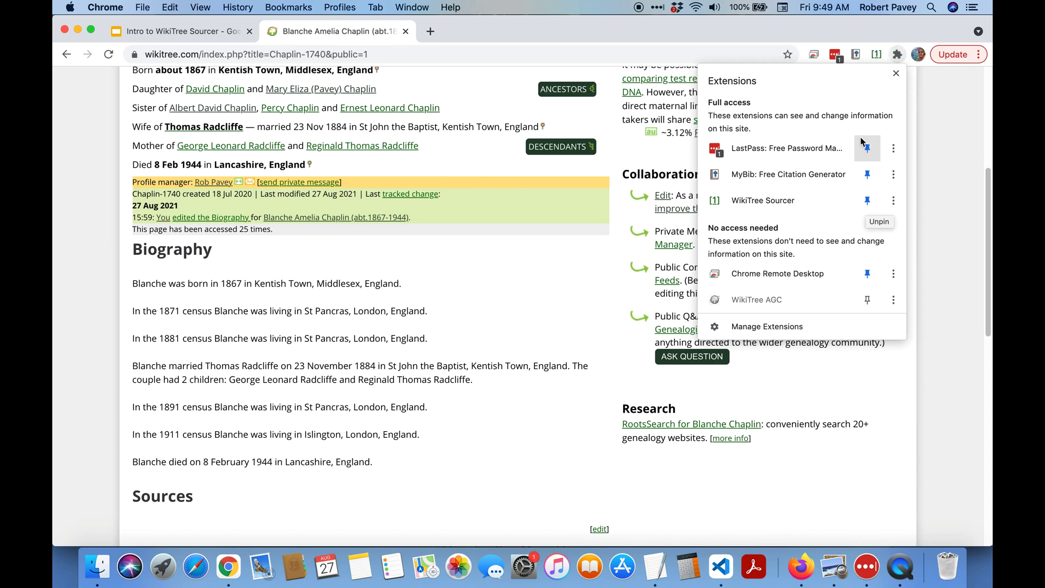
{"action": "left_click", "coordinate": [868, 203]}
{"action": "left_click", "coordinate": [868, 204]}
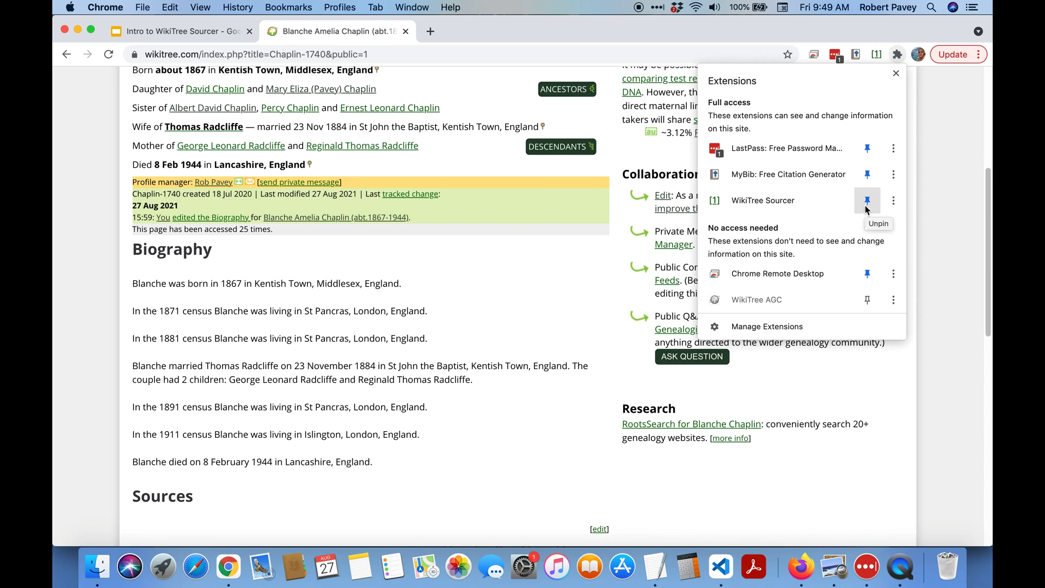
{"action": "left_click", "coordinate": [896, 73]}
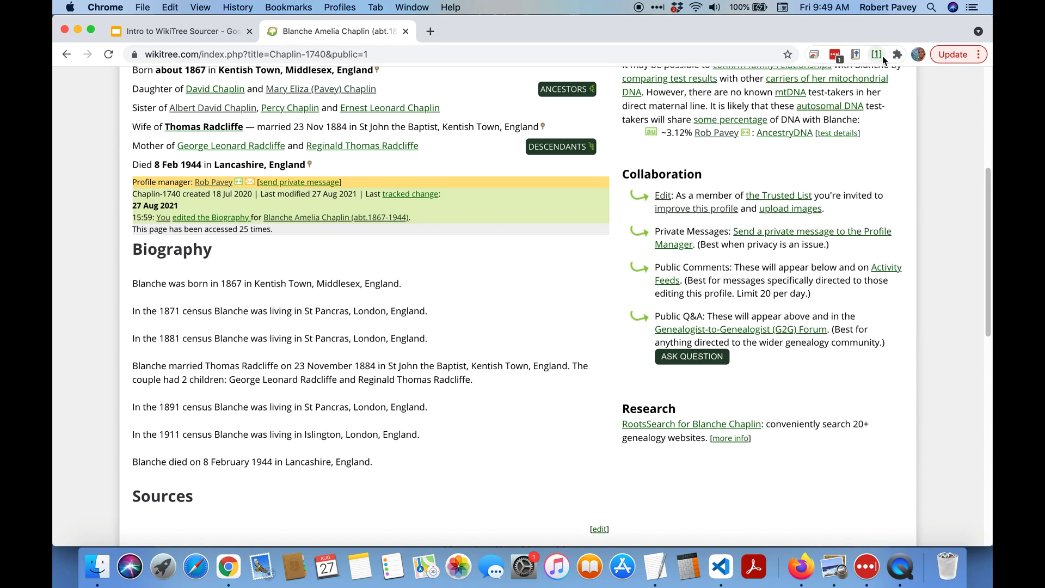
{"action": "left_click", "coordinate": [878, 55]}
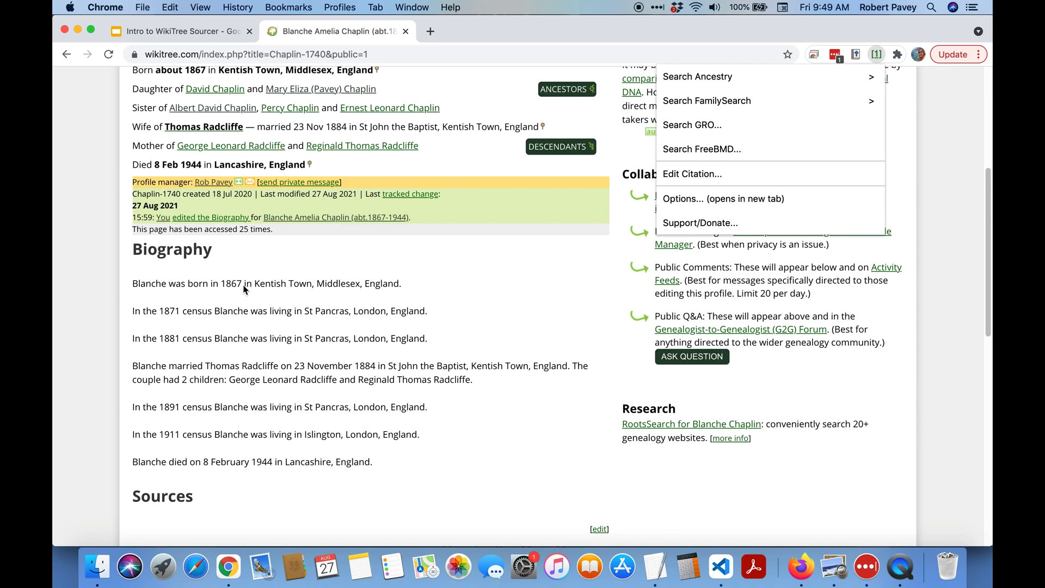
Step: Choose Search GRO from the Sourcer menu to show the Births/Deaths options
{"action": "left_click", "coordinate": [701, 125]}
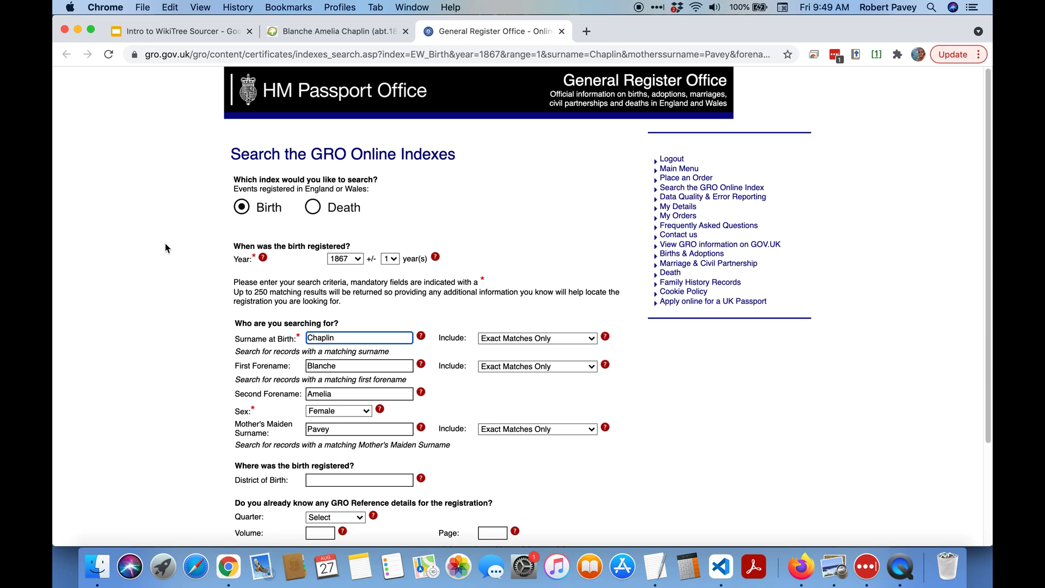
Step: Run the prefilled 1867 GRO birth search and select the single St Pancras record
{"action": "scroll", "coordinate": [166, 243], "scroll_direction": "down", "scroll_amount": 5}
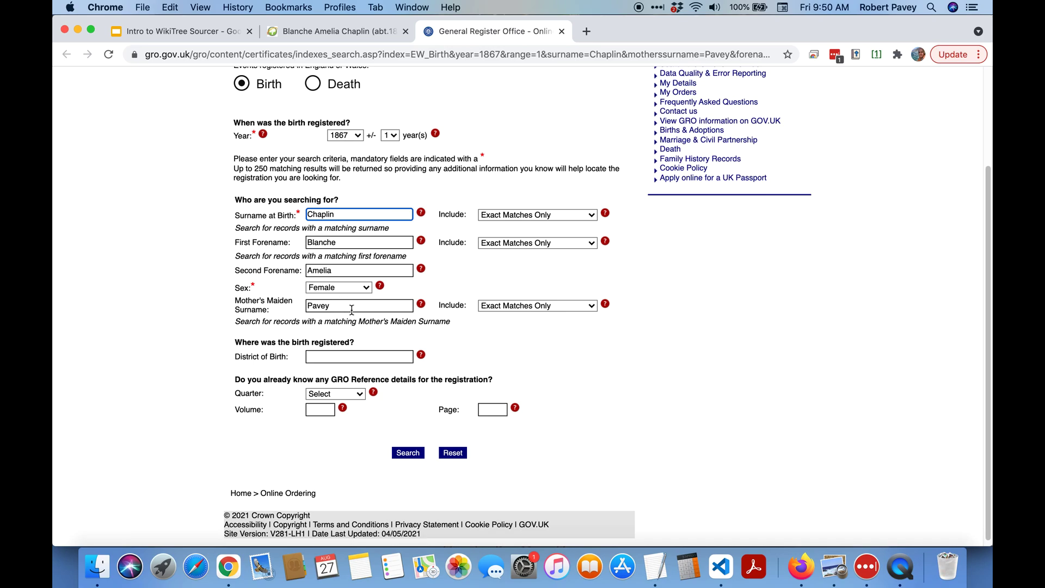
{"action": "left_click", "coordinate": [412, 456]}
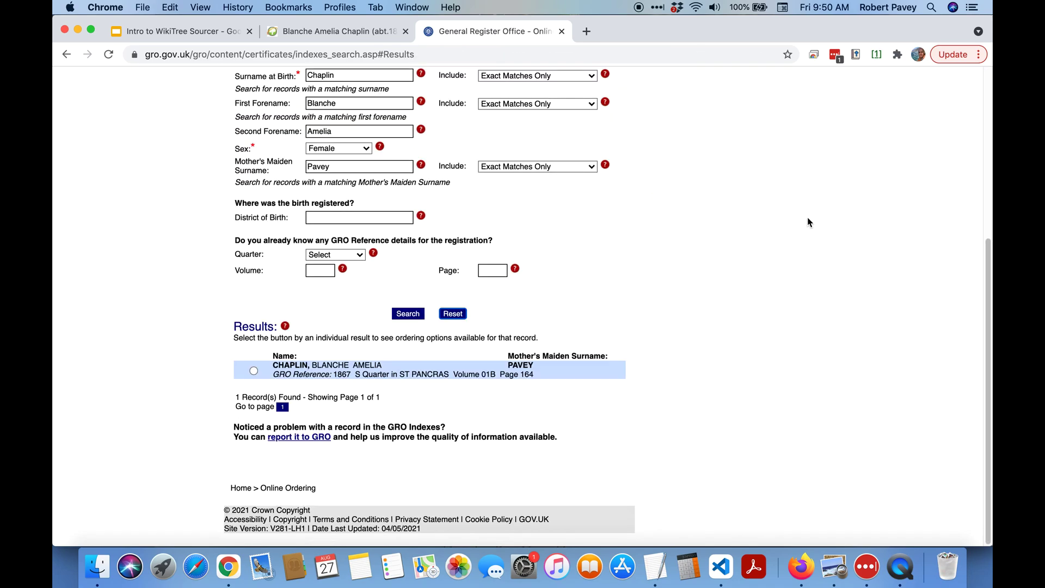
{"action": "scroll", "coordinate": [792, 237], "scroll_direction": "up", "scroll_amount": 3}
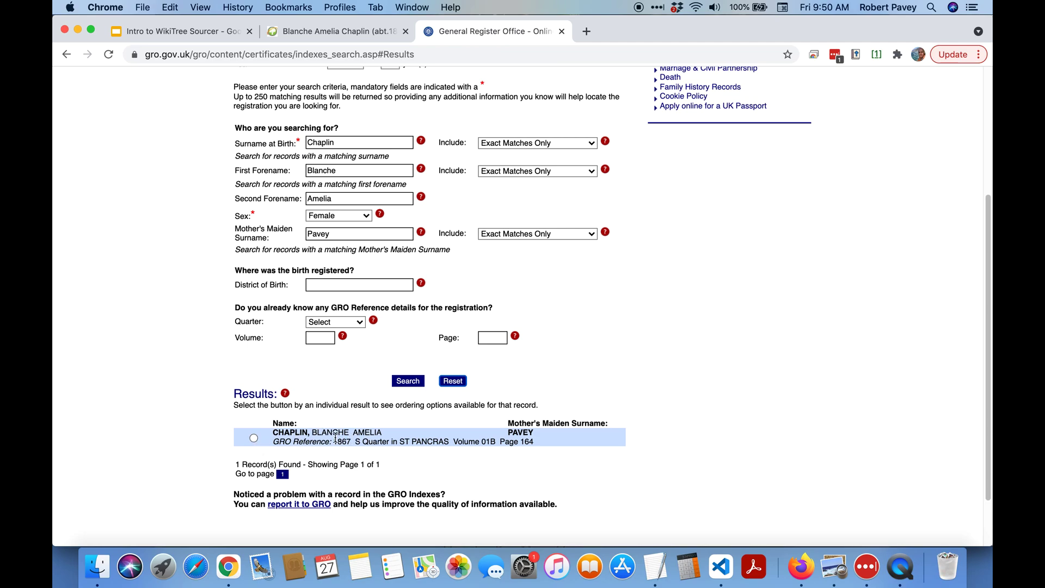
{"action": "left_click", "coordinate": [253, 439]}
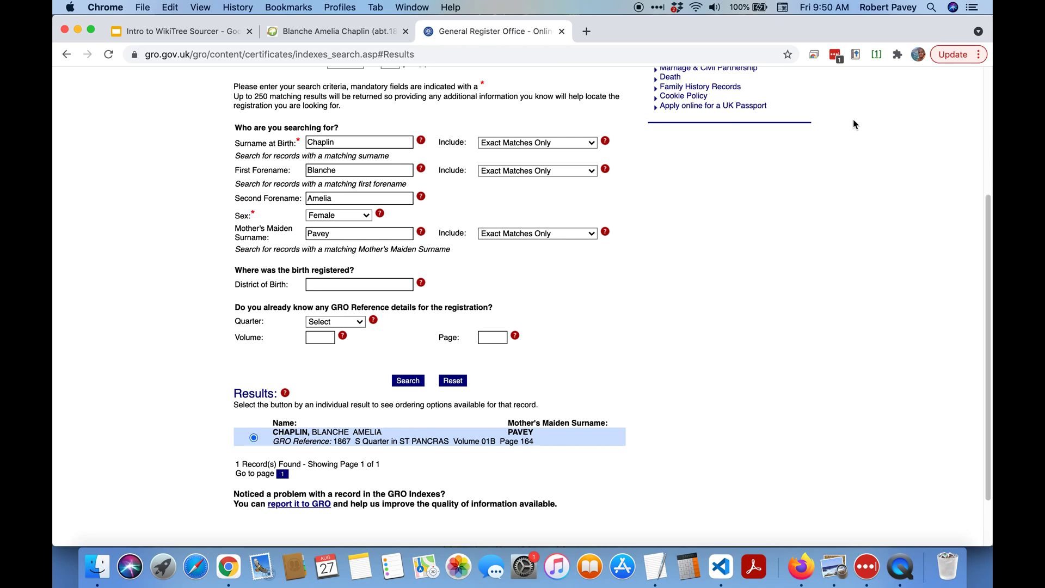
{"action": "left_click", "coordinate": [875, 56]}
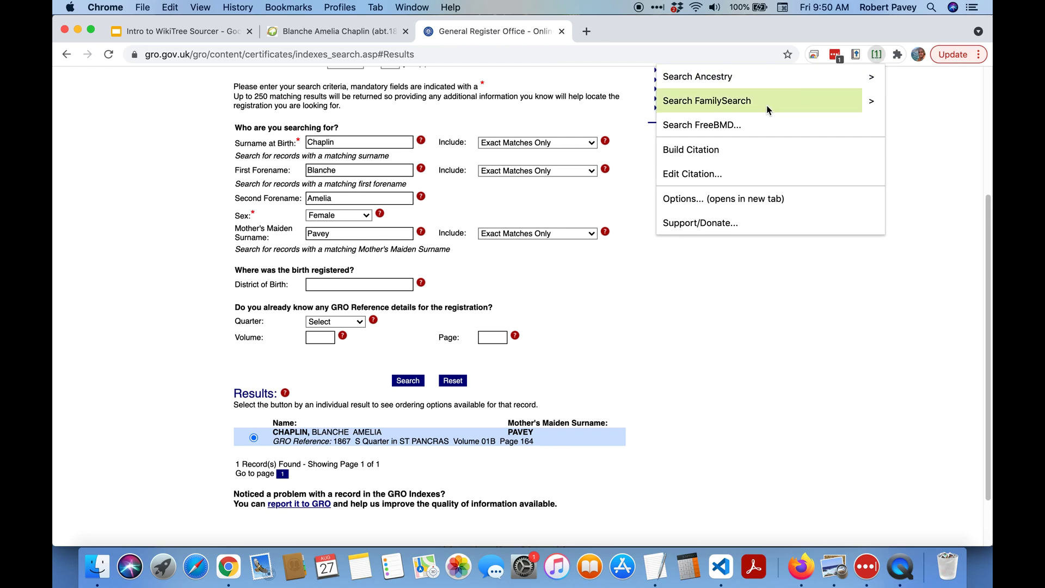
Step: Build a citation for the GRO birth record and open Blanche's WikiTree profile for editing
{"action": "left_click", "coordinate": [697, 149]}
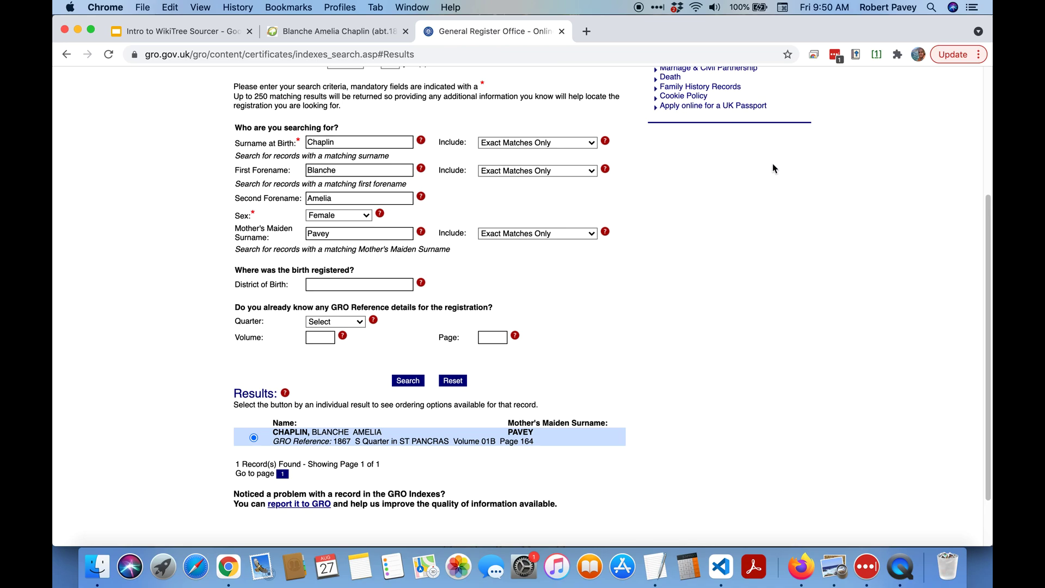
{"action": "left_click", "coordinate": [336, 32]}
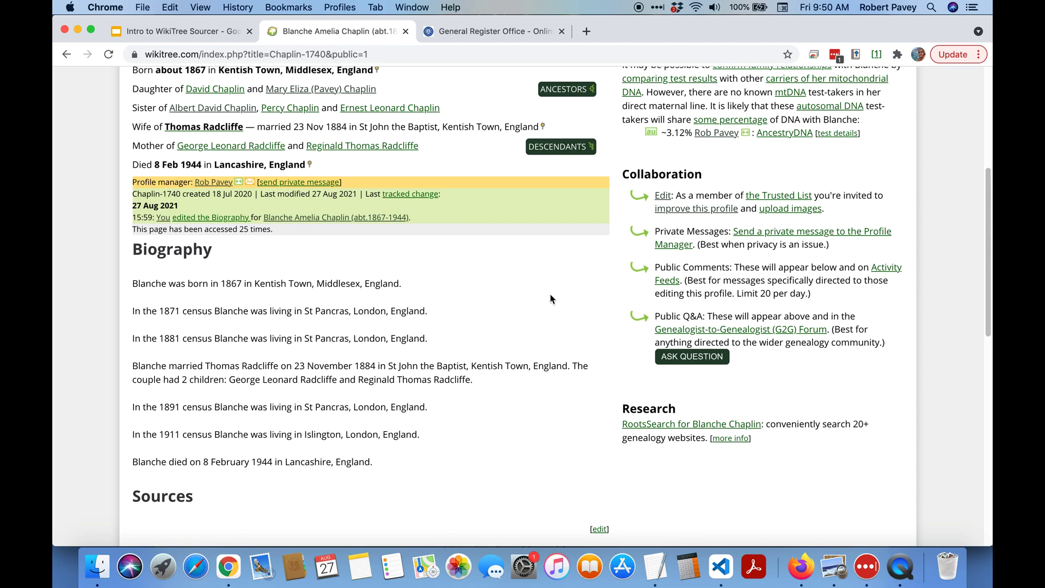
{"action": "scroll", "coordinate": [490, 262], "scroll_direction": "up", "scroll_amount": 6}
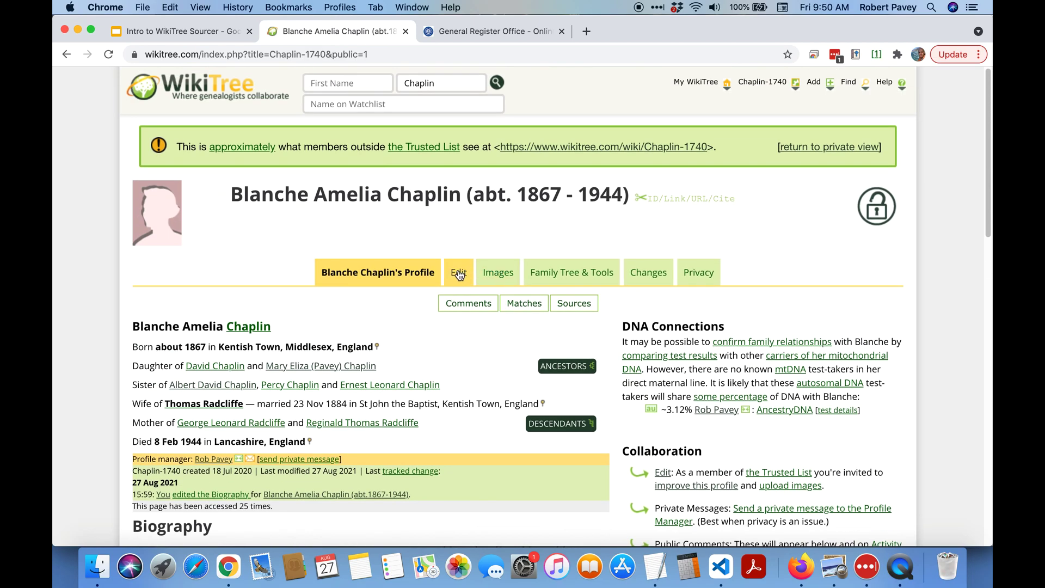
{"action": "left_click", "coordinate": [459, 275]}
Step: Insert the GRO birth citation inline after the biography's first sentence about her 1867 birth
{"action": "scroll", "coordinate": [225, 281], "scroll_direction": "down", "scroll_amount": 20}
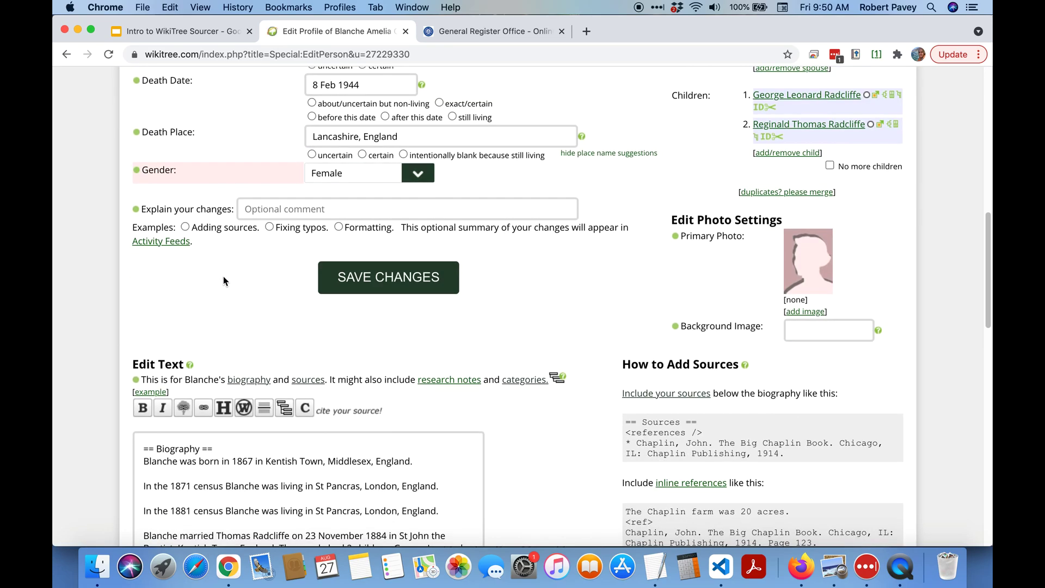
{"action": "left_click", "coordinate": [431, 264]}
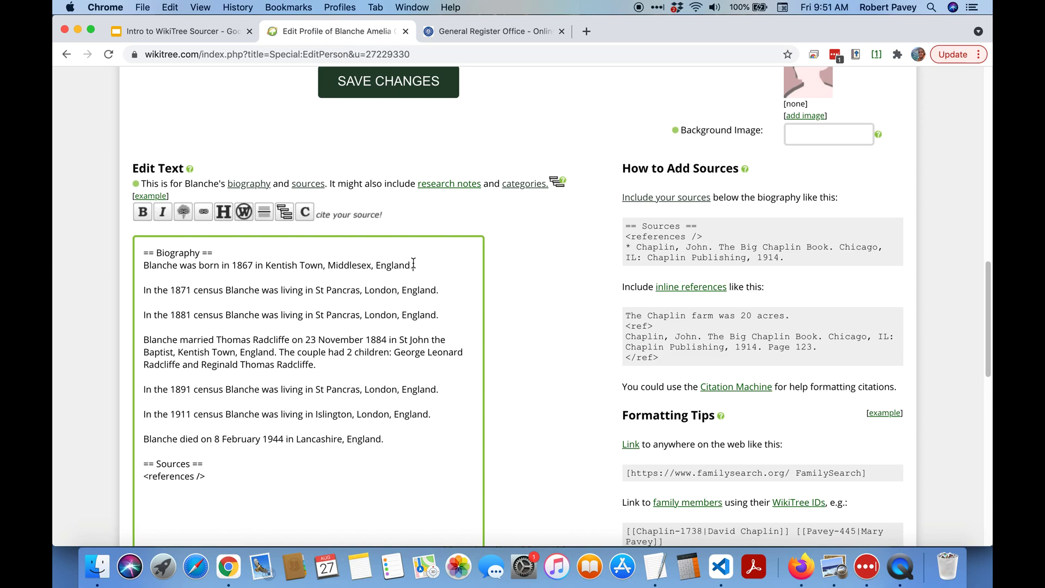
{"action": "left_click", "coordinate": [169, 7]}
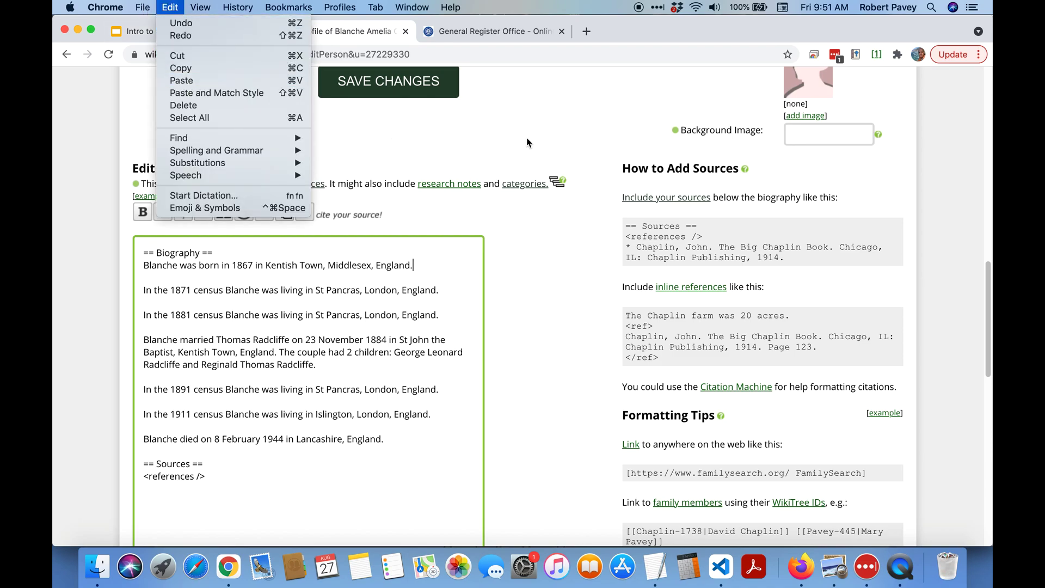
{"action": "key", "text": "Escape"}
{"action": "left_click", "coordinate": [877, 54]}
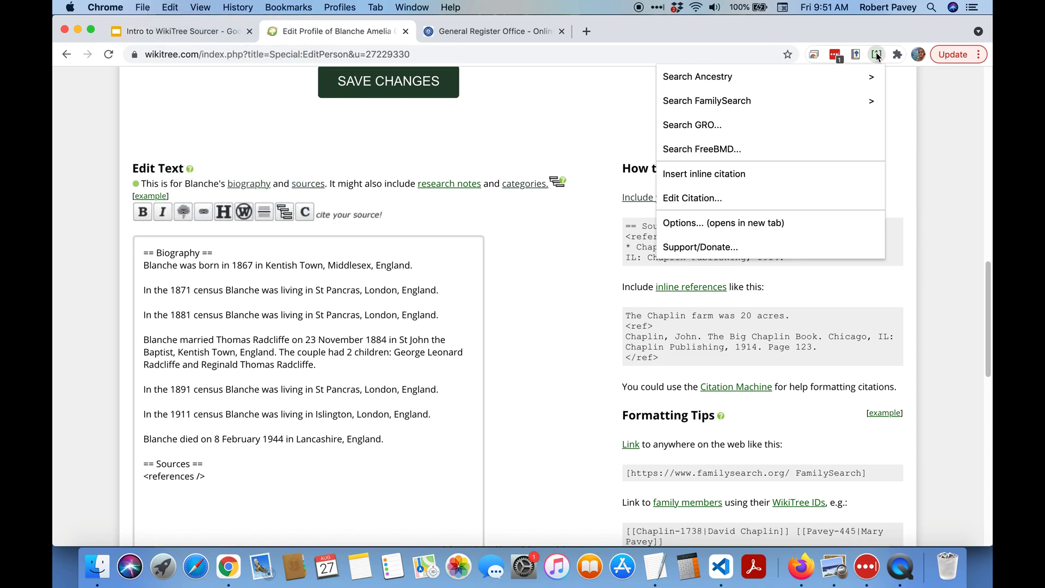
{"action": "left_click", "coordinate": [723, 173]}
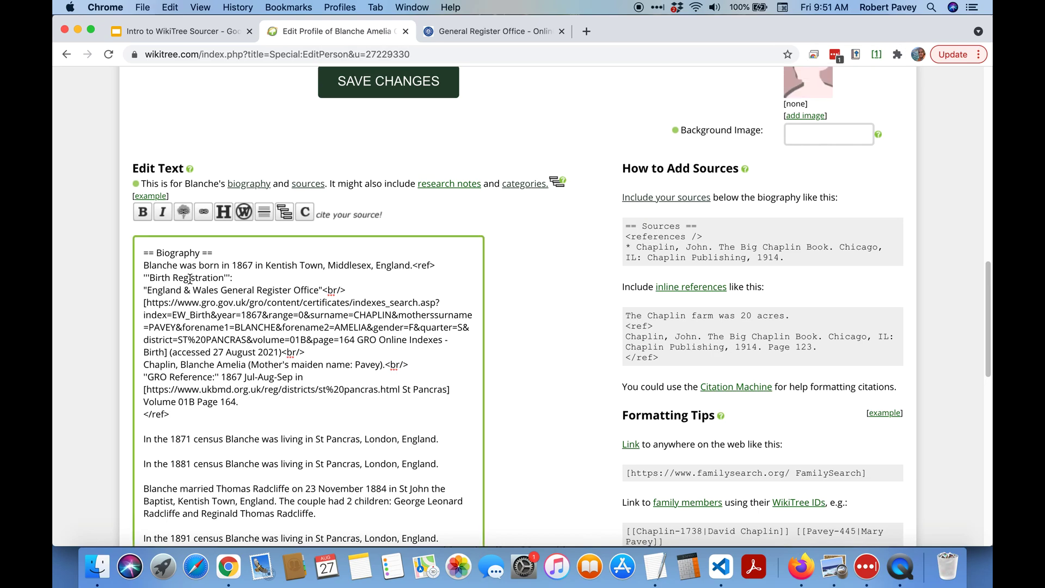
{"action": "scroll", "coordinate": [200, 408], "scroll_direction": "down", "scroll_amount": 10}
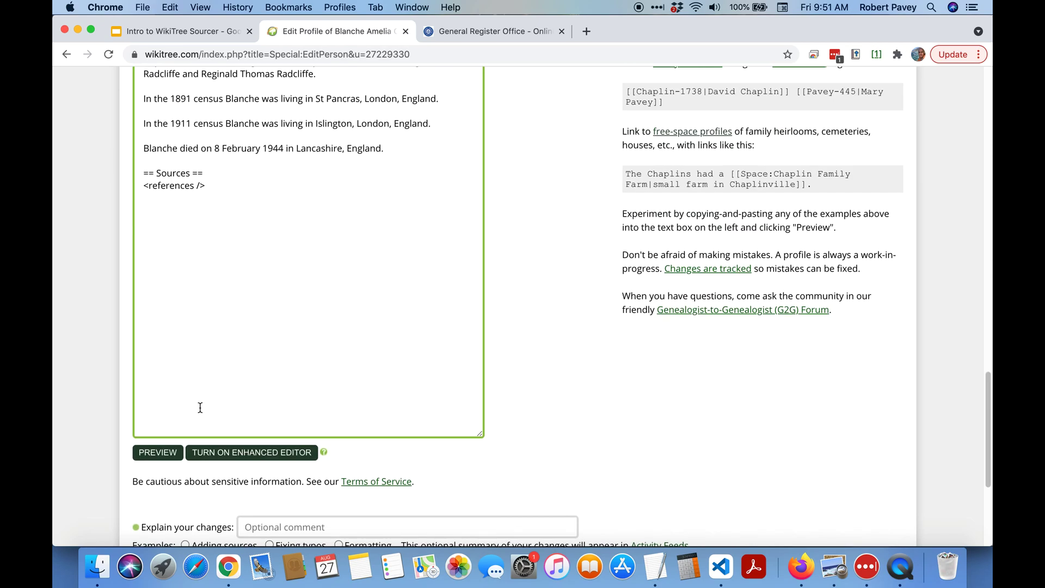
{"action": "left_click", "coordinate": [164, 456]}
Step: Check the preview's [1] footnote and Birth Registration source, then bring up the Sourcer menu
{"action": "scroll", "coordinate": [542, 324], "scroll_direction": "down", "scroll_amount": 7}
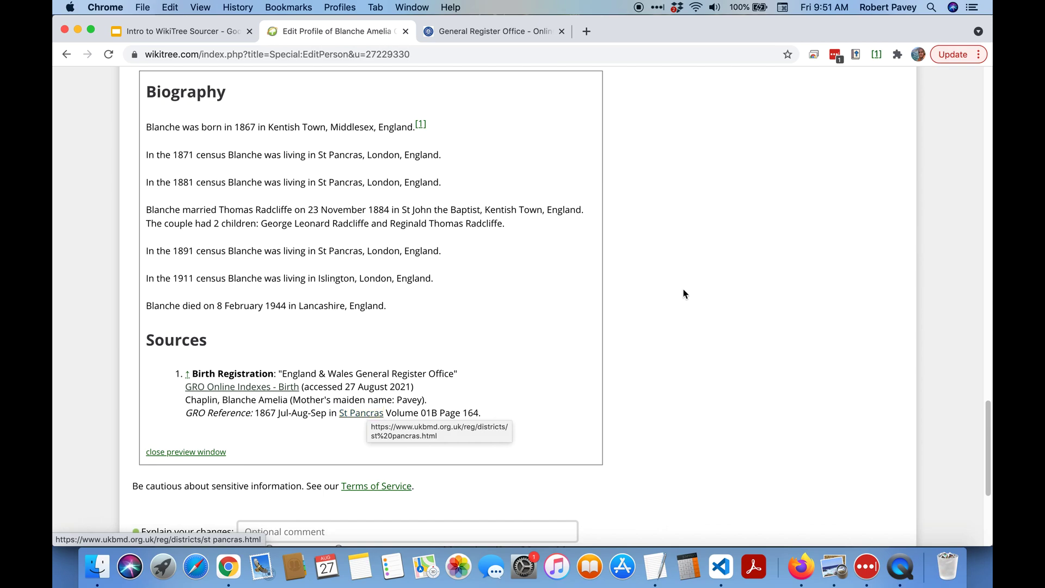
{"action": "left_click", "coordinate": [875, 55]}
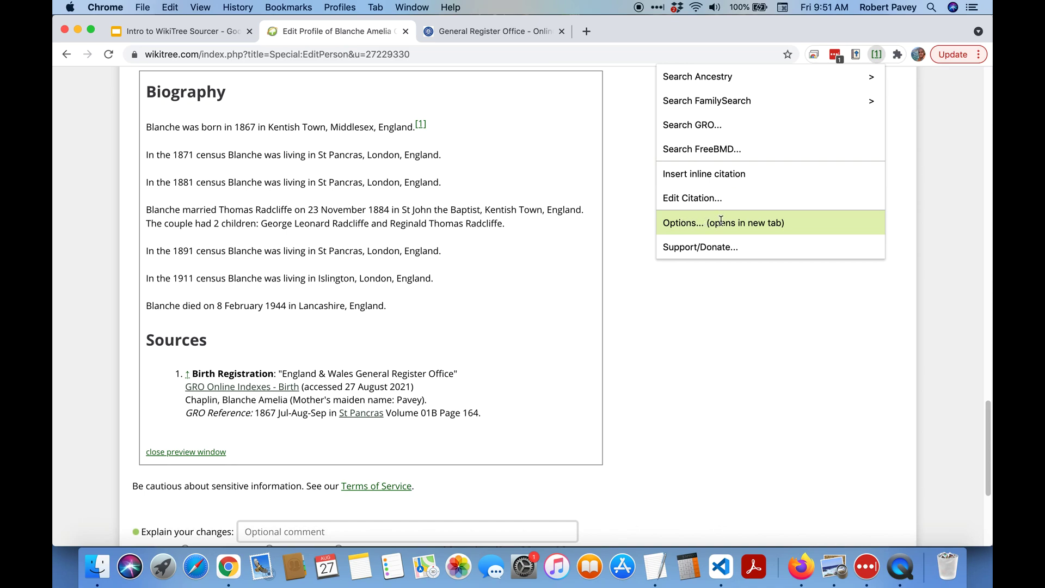
Step: Review Sourcer's 'Link to GRO site by' option, keeping 'Hyperlink with full search parameters'
{"action": "left_click", "coordinate": [690, 225]}
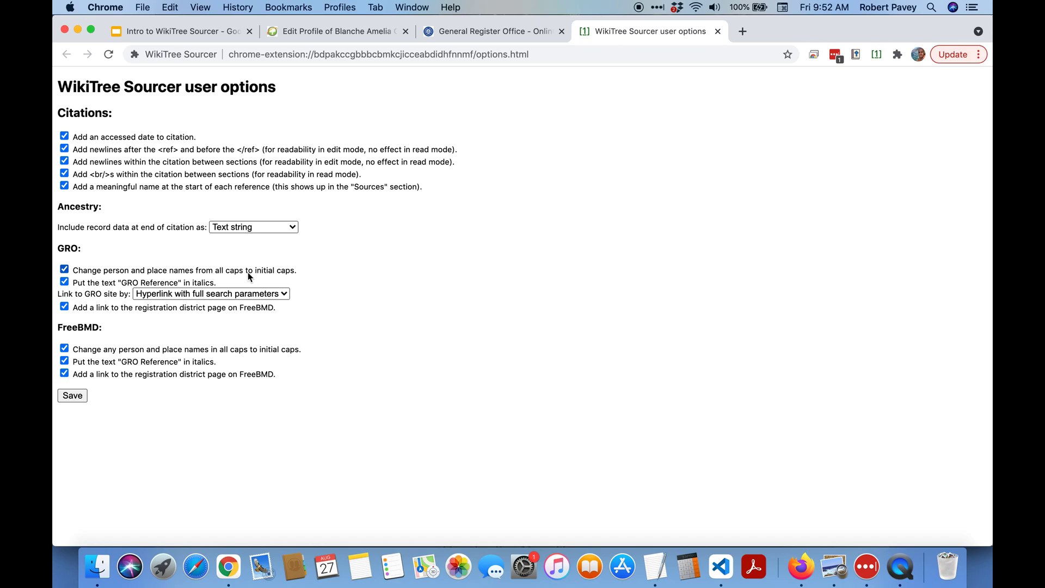
{"action": "left_click", "coordinate": [495, 30]}
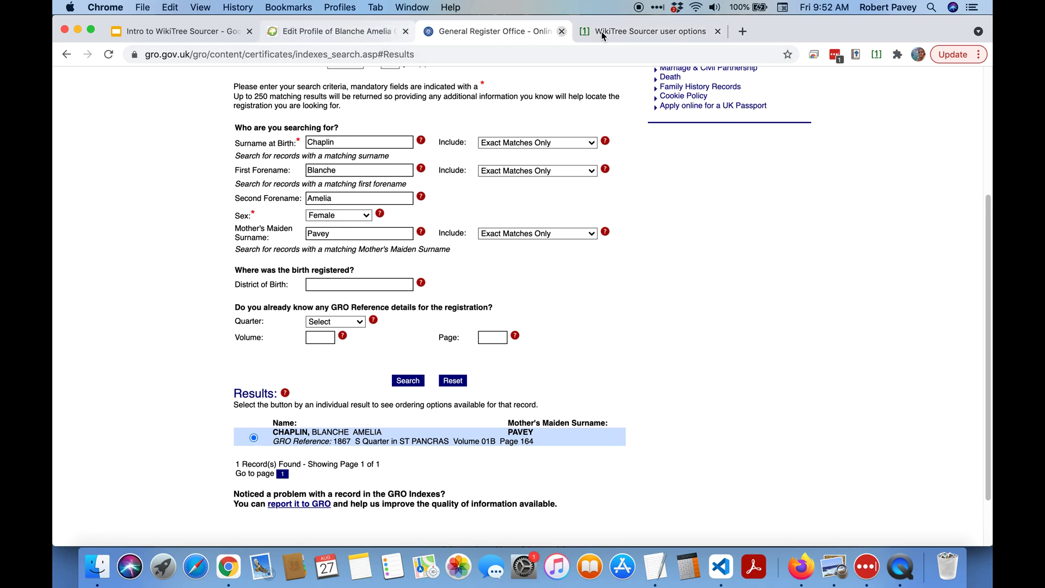
{"action": "left_click", "coordinate": [669, 35]}
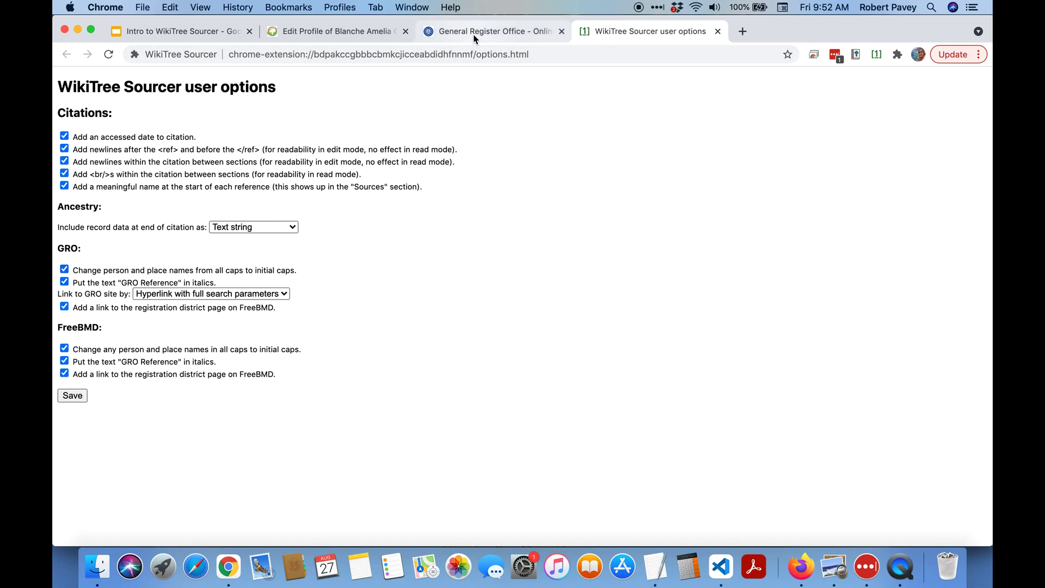
{"action": "left_click", "coordinate": [337, 37]}
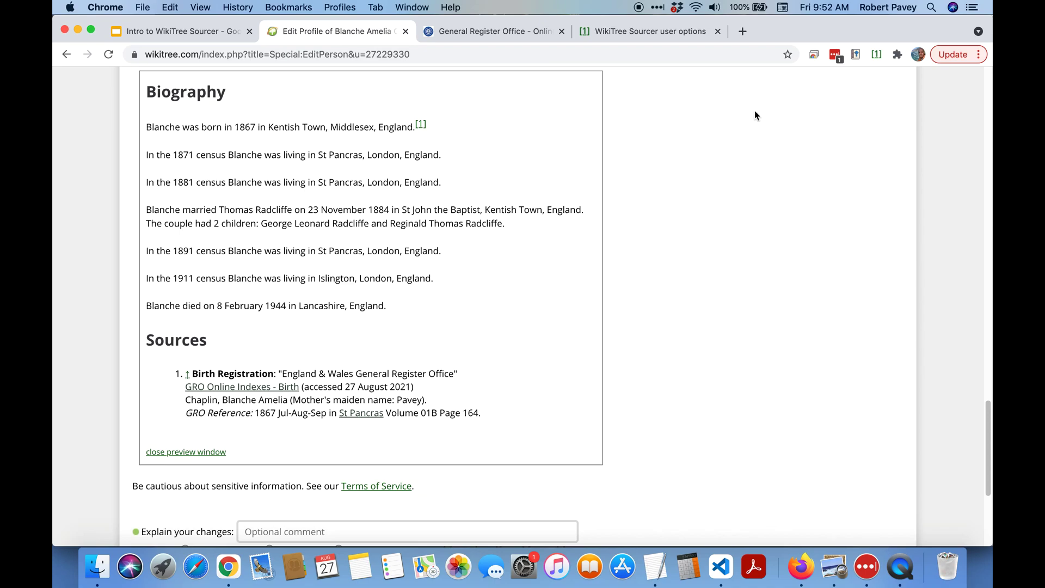
{"action": "left_click", "coordinate": [641, 33]}
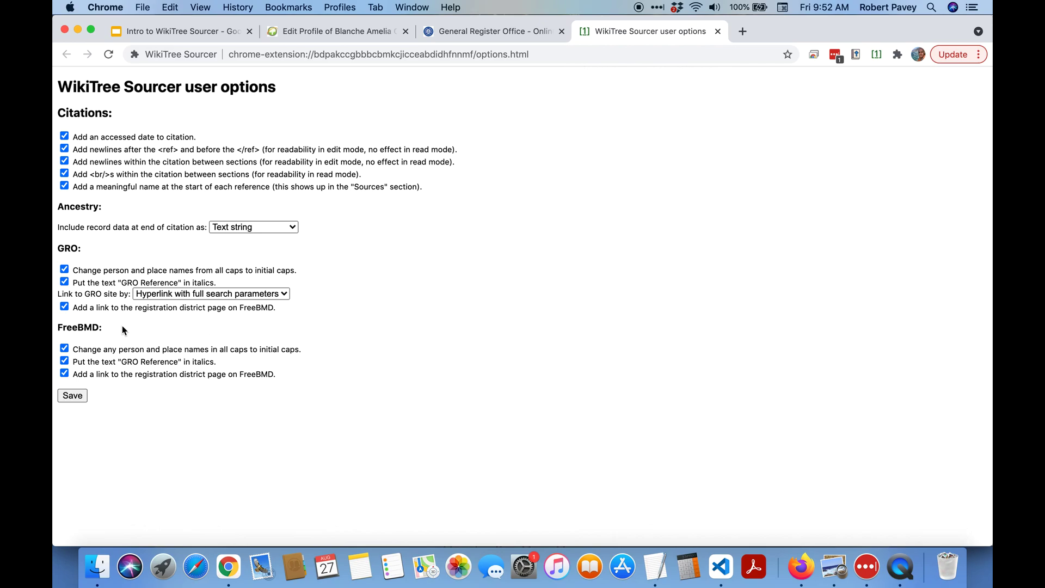
{"action": "left_click", "coordinate": [171, 299]}
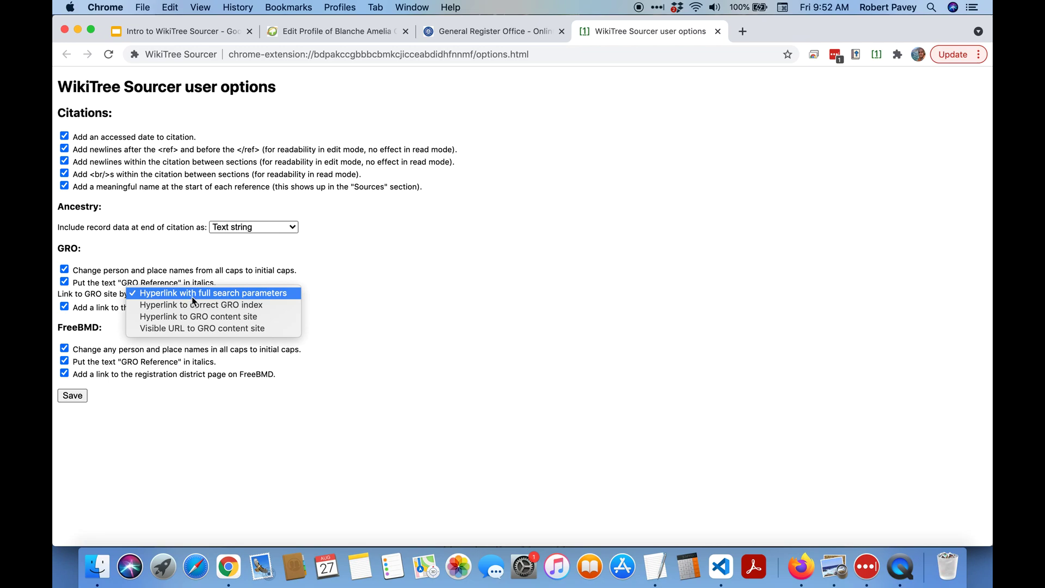
{"action": "left_click", "coordinate": [449, 252]}
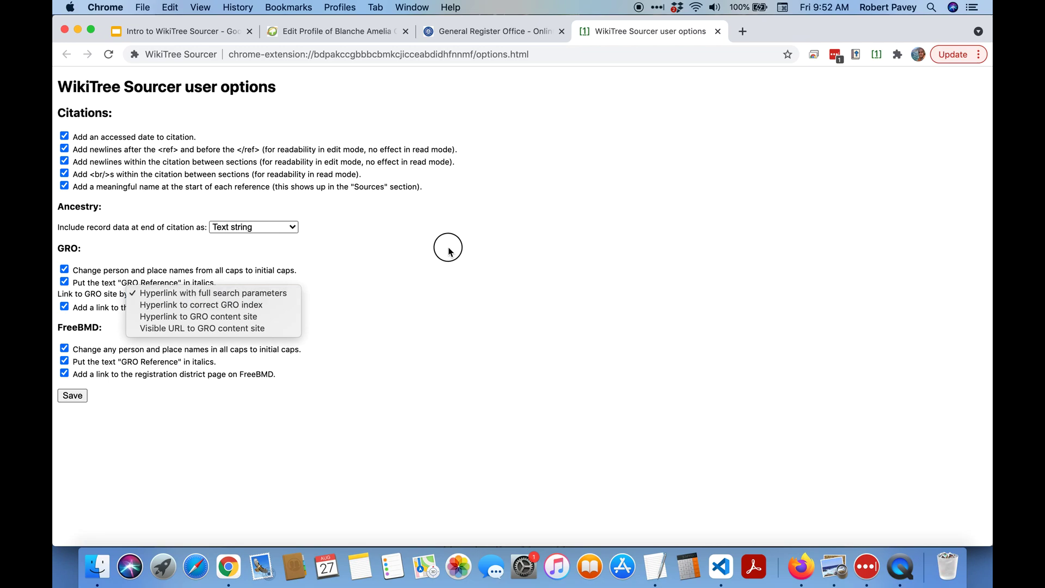
{"action": "left_click", "coordinate": [518, 30]}
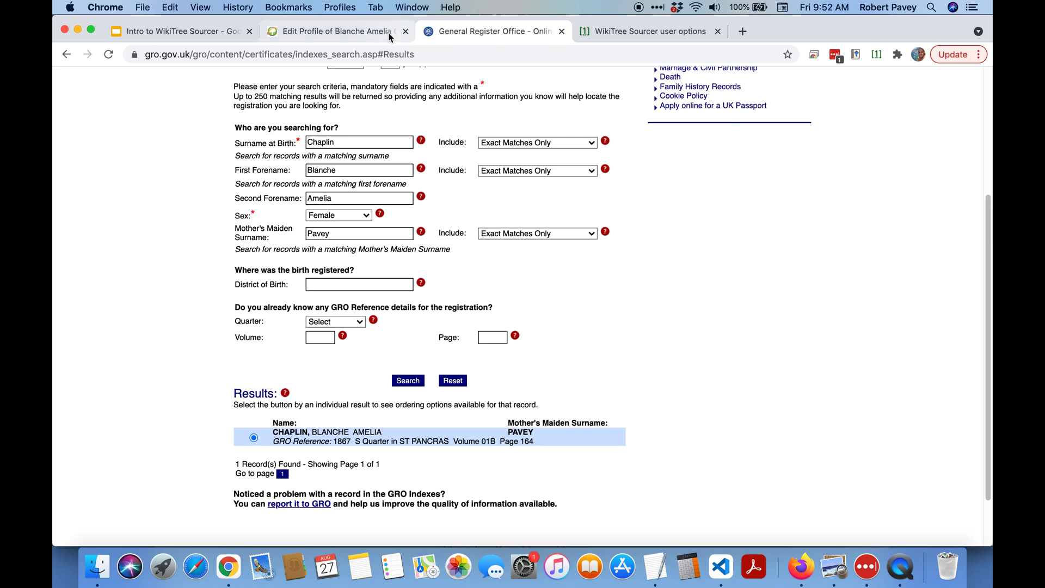
Step: Follow the citation's GRO link, rerun the prefilled birth search to the same record, and close it
{"action": "left_click", "coordinate": [361, 29]}
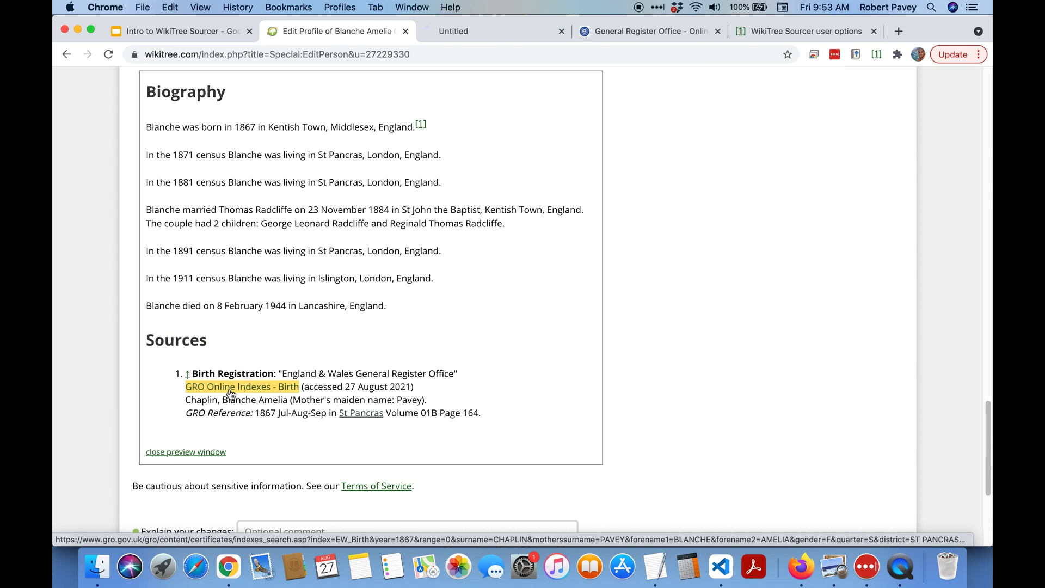
{"action": "left_click", "coordinate": [490, 33]}
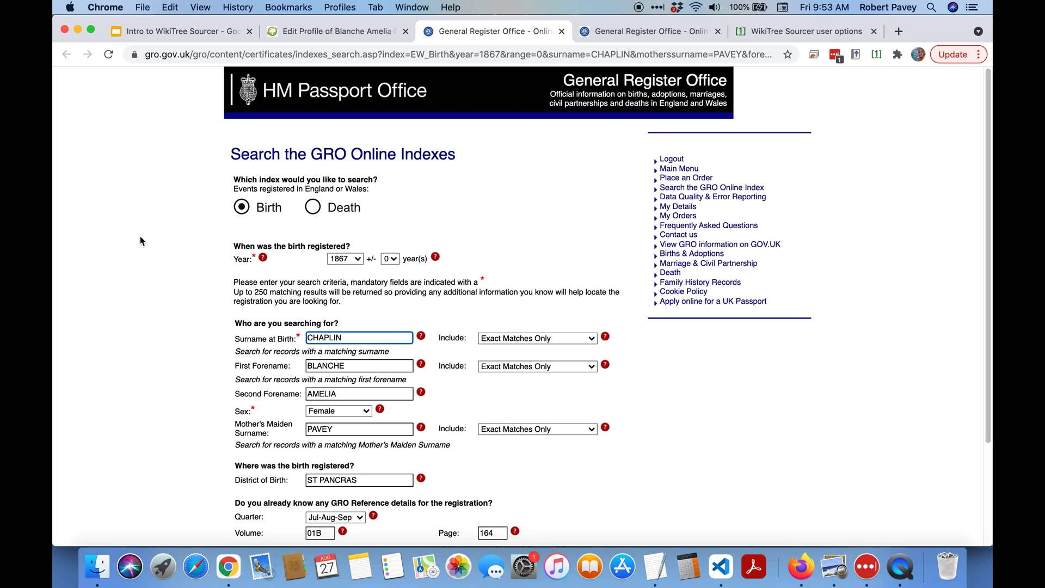
{"action": "scroll", "coordinate": [140, 241], "scroll_direction": "down", "scroll_amount": 3}
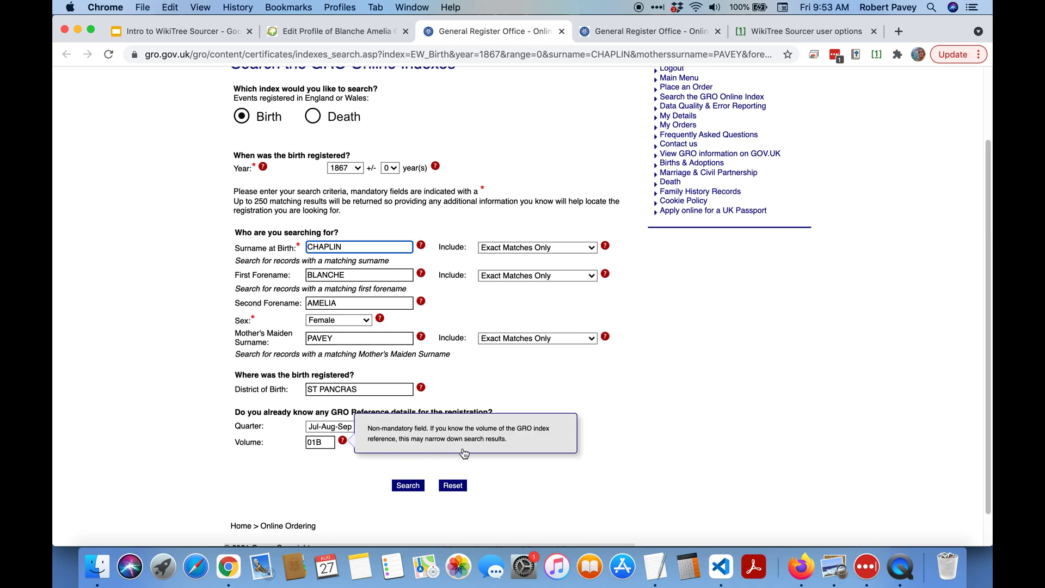
{"action": "left_click", "coordinate": [396, 488]}
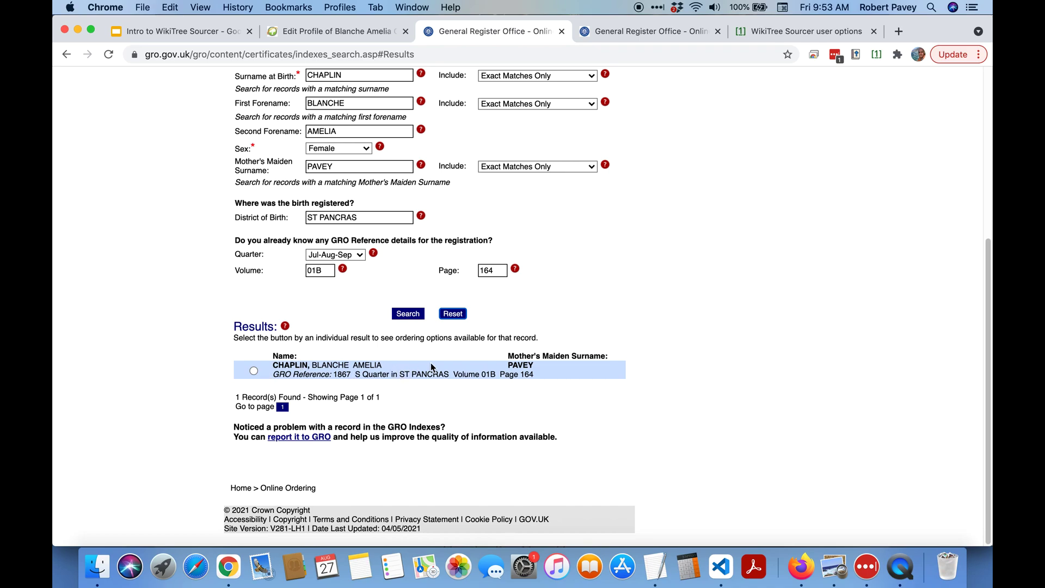
{"action": "scroll", "coordinate": [712, 338], "scroll_direction": "up", "scroll_amount": 5}
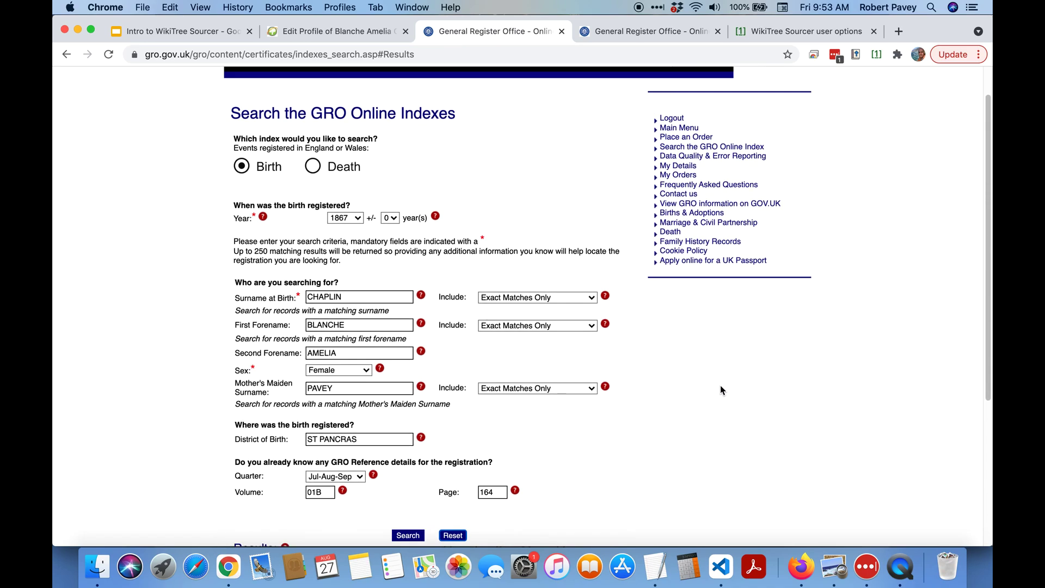
{"action": "scroll", "coordinate": [720, 384], "scroll_direction": "down", "scroll_amount": 2}
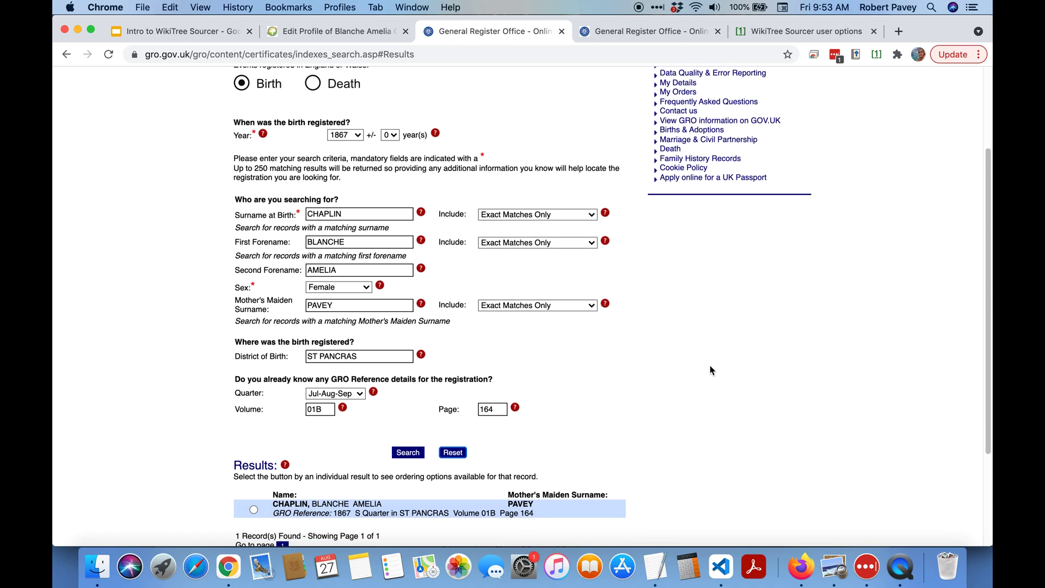
{"action": "left_click", "coordinate": [561, 31]}
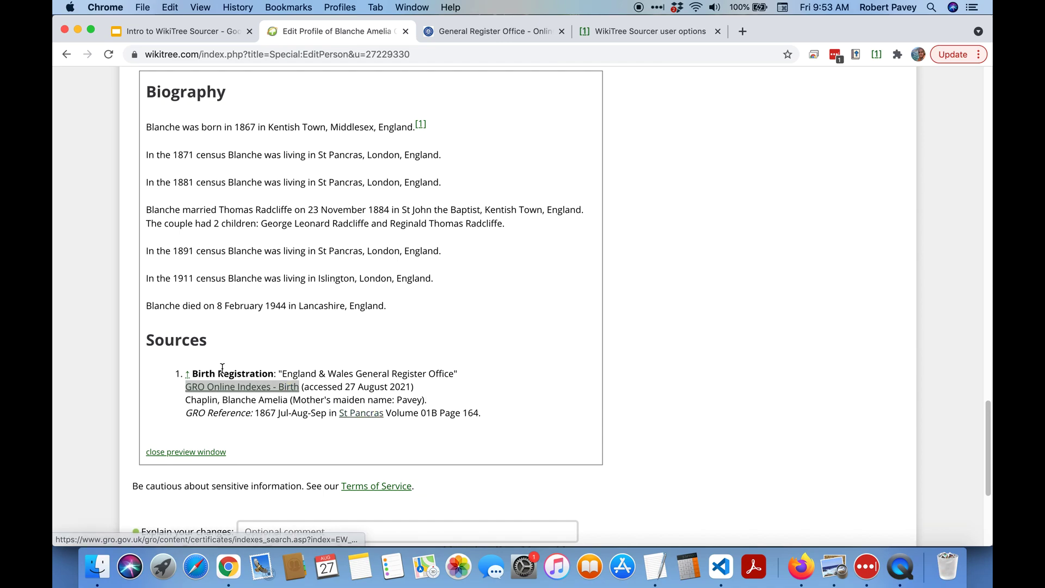
Step: Follow the citation's St Pancras link to the UKBMD St. Pancras Registration District page
{"action": "left_click", "coordinate": [632, 31]}
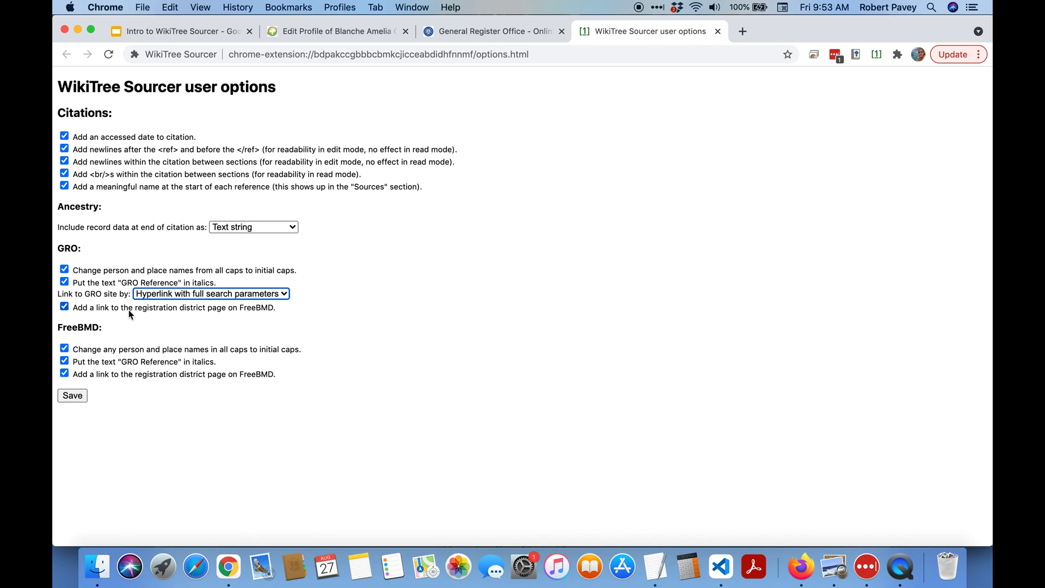
{"action": "left_click", "coordinate": [318, 36]}
{"action": "left_click", "coordinate": [508, 361]}
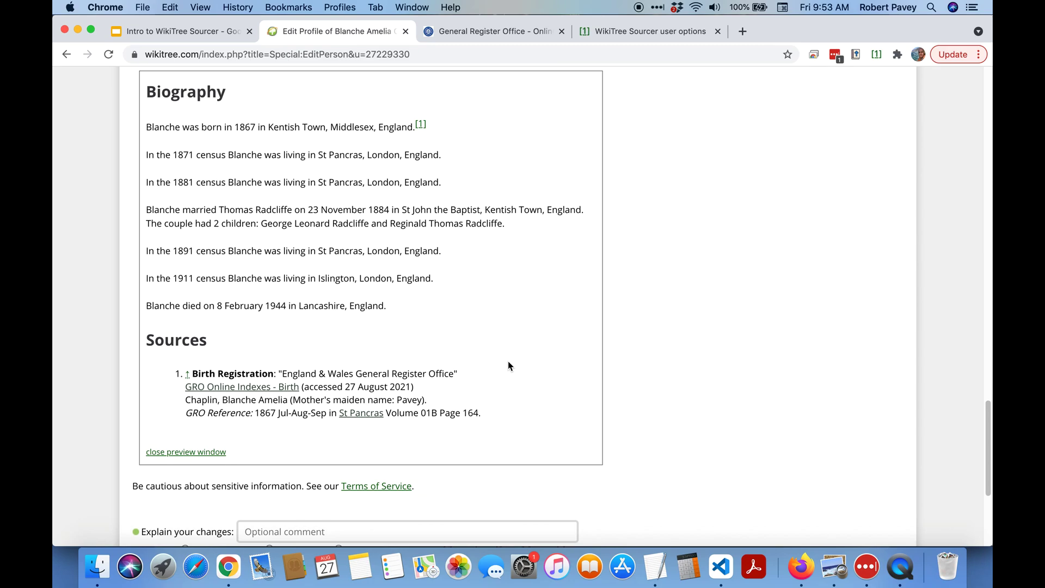
{"action": "left_click", "coordinate": [362, 415], "text": "super"}
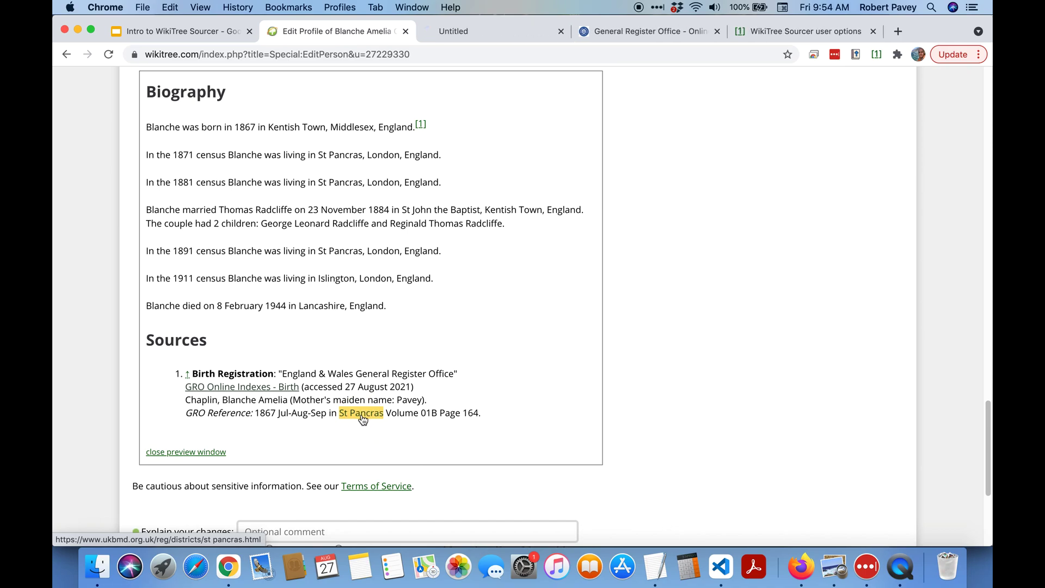
{"action": "left_click", "coordinate": [498, 30]}
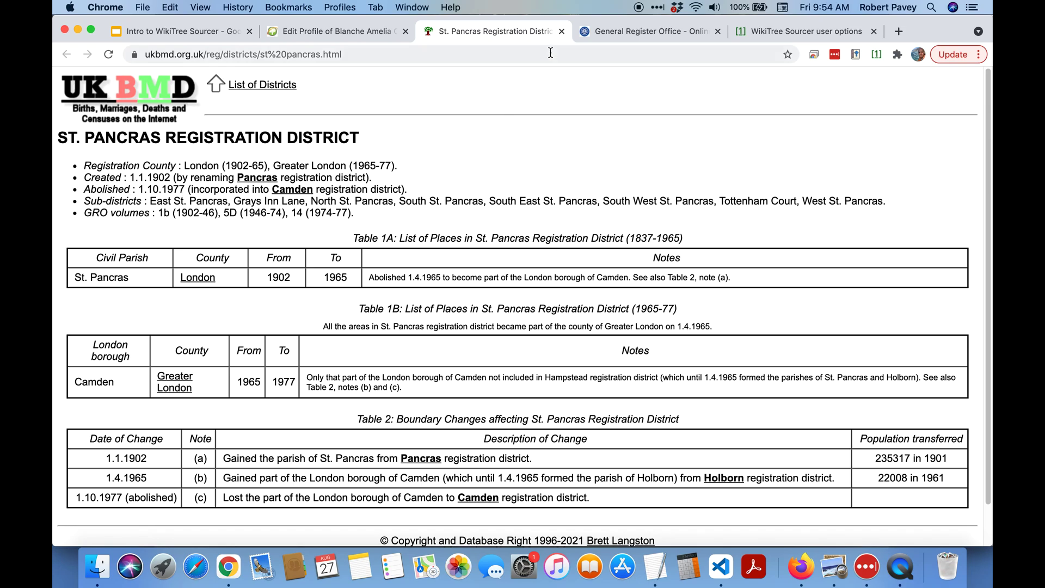
Step: Close the UKBMD St. Pancras district tab to return to the WikiTree edit preview
{"action": "left_click", "coordinate": [562, 31]}
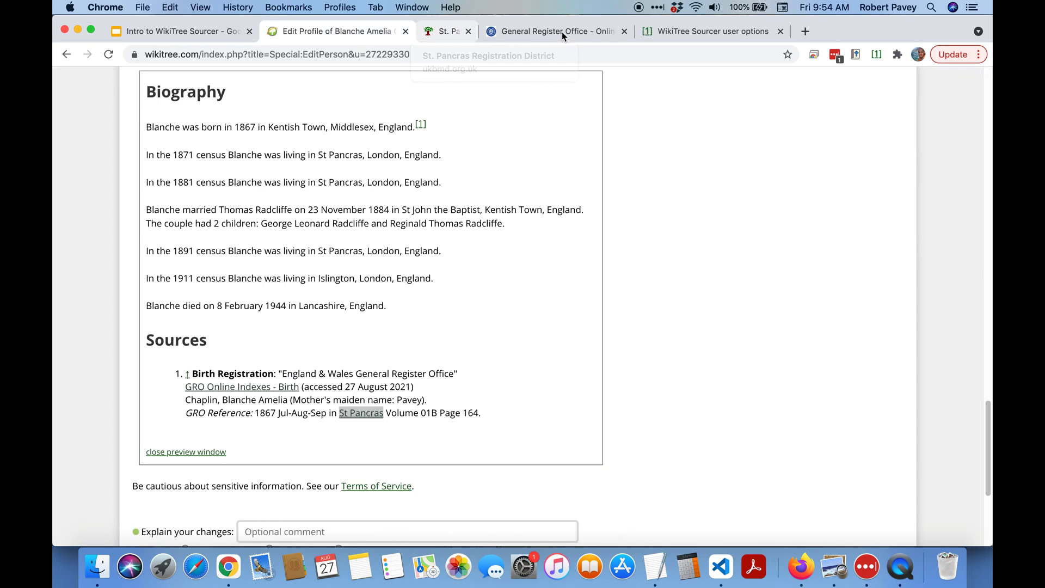
Step: Untick the FreeBMD district link, set GRO links to 'Visible URL to GRO content site', and save
{"action": "left_click", "coordinate": [656, 33]}
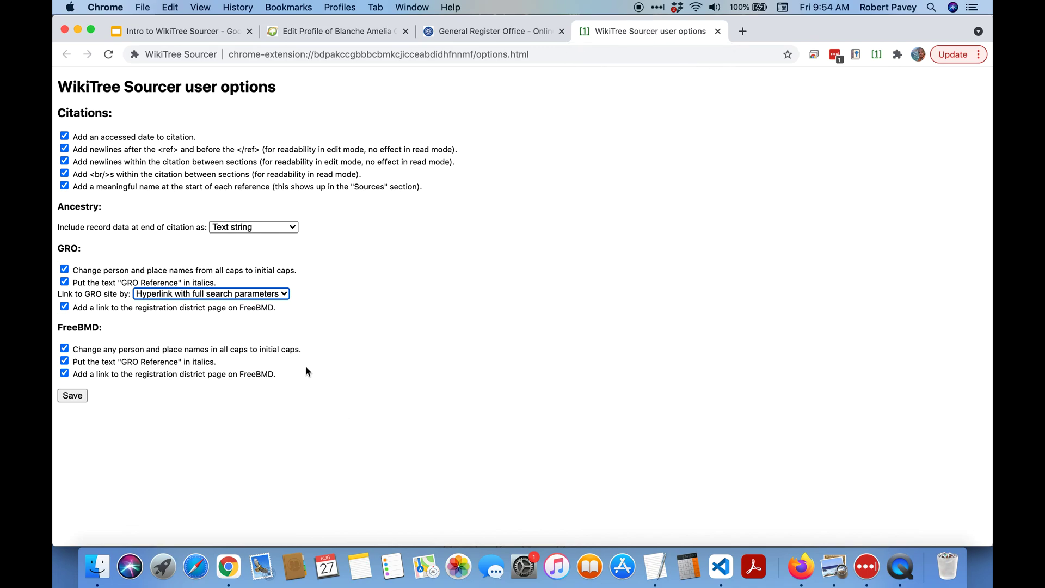
{"action": "left_click", "coordinate": [64, 308]}
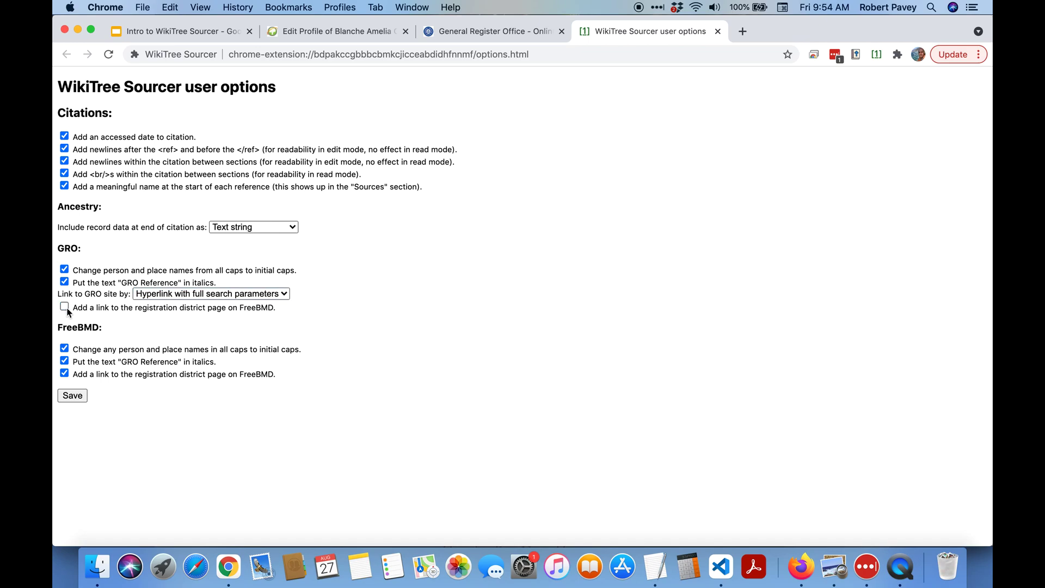
{"action": "left_click", "coordinate": [229, 296]}
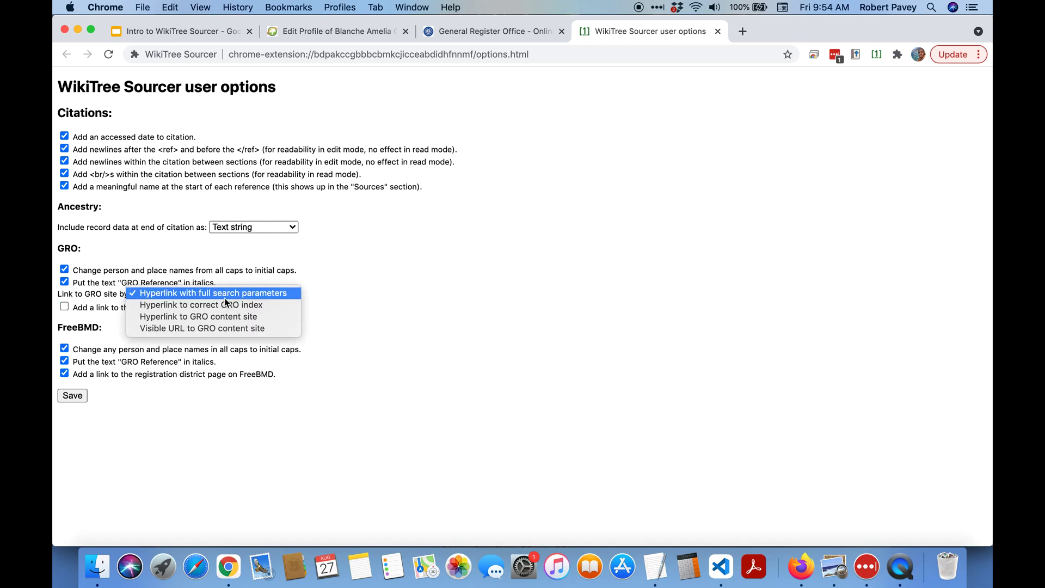
{"action": "left_click", "coordinate": [204, 330]}
{"action": "left_click", "coordinate": [76, 402]}
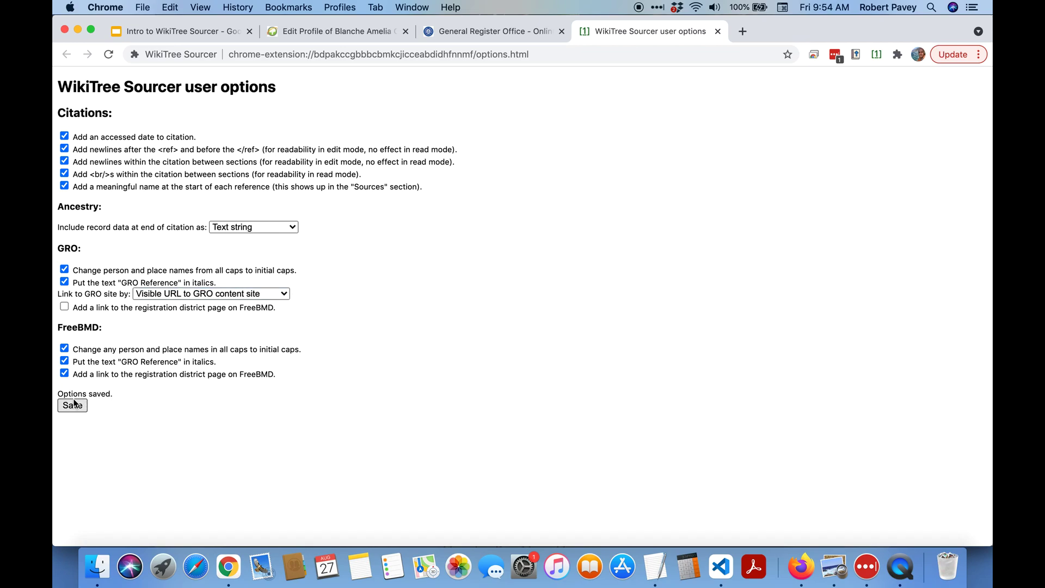
Step: Build a Sourcer citation for the GRO birth record using the plain content URL
{"action": "left_click", "coordinate": [494, 33]}
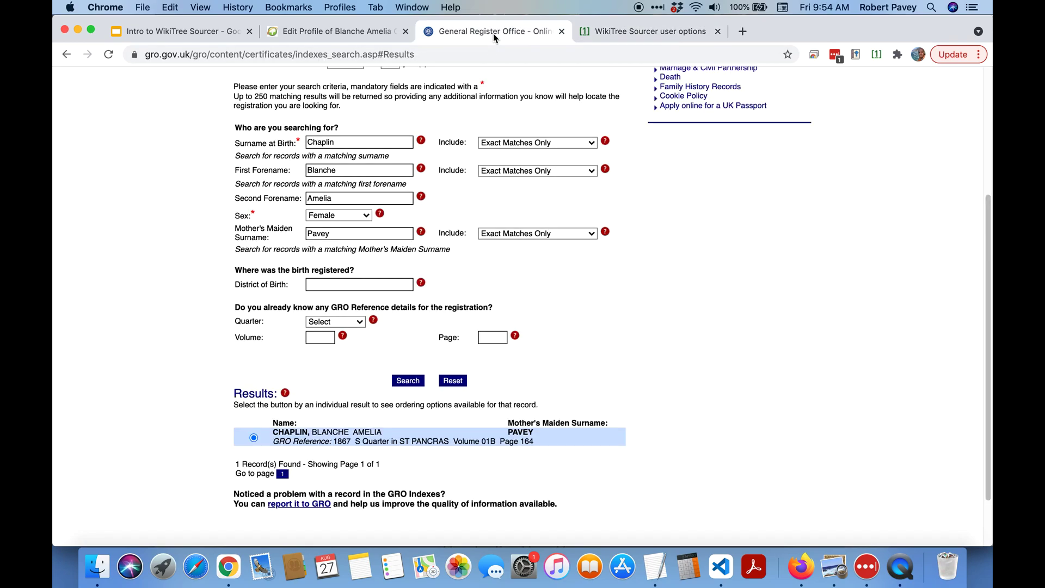
{"action": "scroll", "coordinate": [714, 290], "scroll_direction": "up", "scroll_amount": 5}
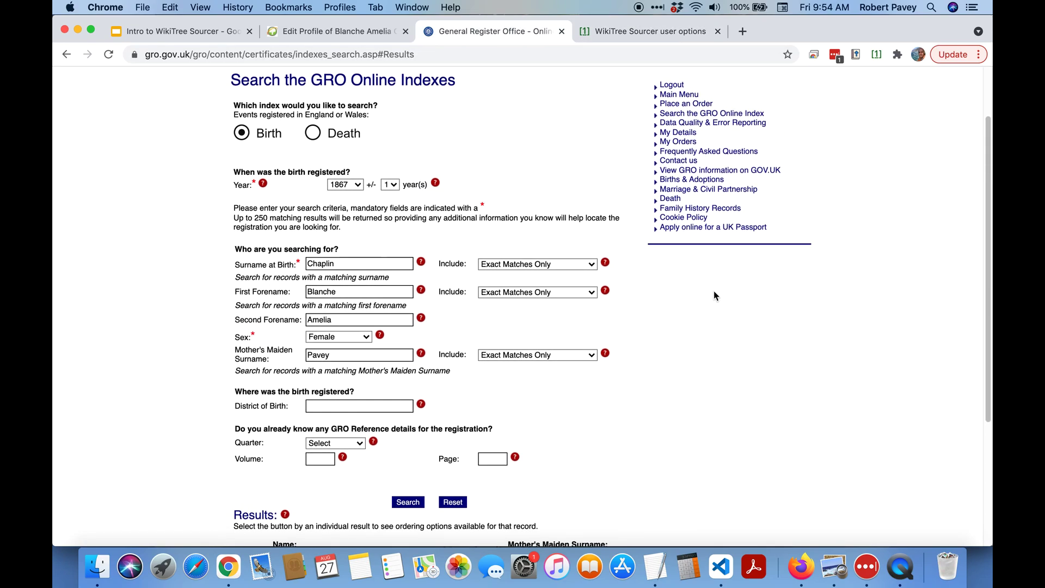
{"action": "left_click", "coordinate": [877, 54]}
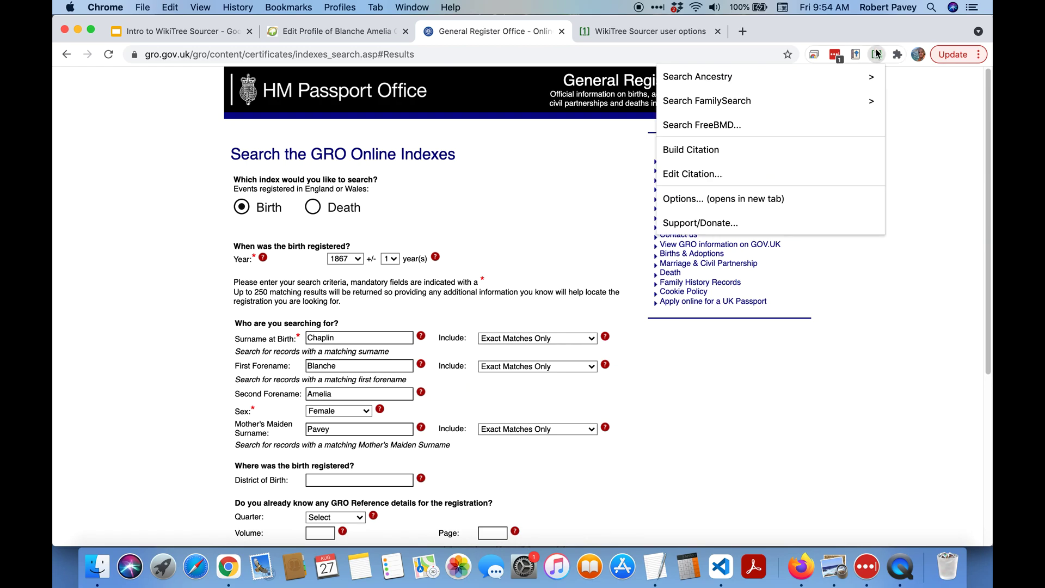
{"action": "left_click", "coordinate": [694, 146]}
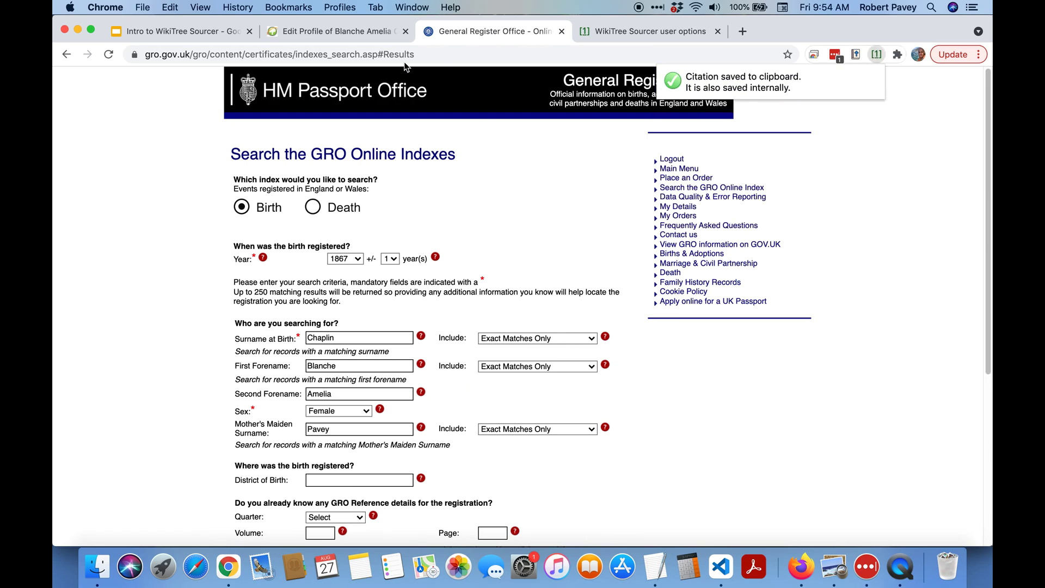
Step: Paste the new citation into the biography right after the first </ref>
{"action": "left_click", "coordinate": [322, 31]}
{"action": "scroll", "coordinate": [197, 231], "scroll_direction": "up", "scroll_amount": 5}
{"action": "scroll", "coordinate": [198, 232], "scroll_direction": "up", "scroll_amount": 4}
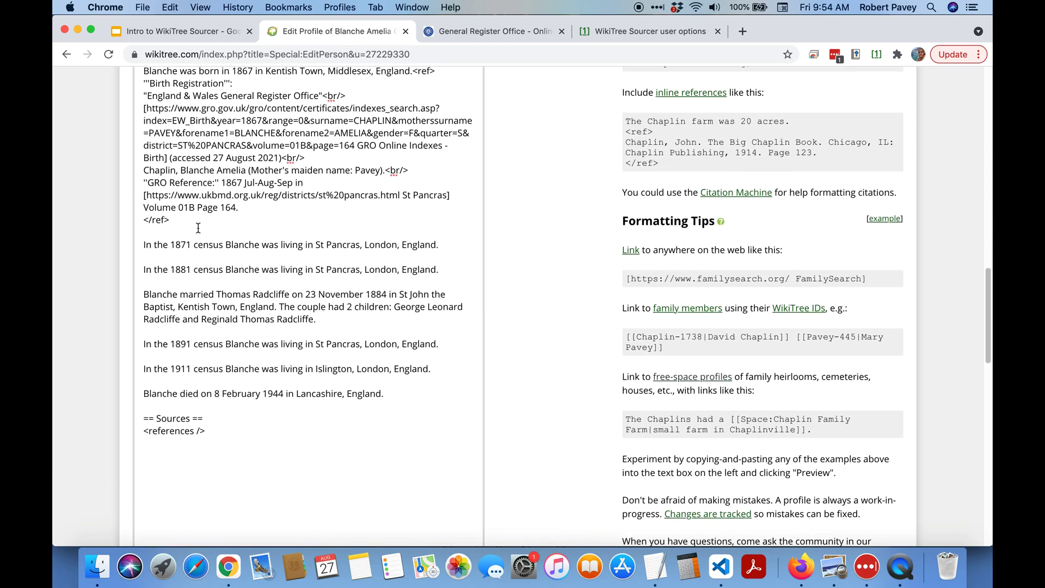
{"action": "left_click", "coordinate": [221, 219]}
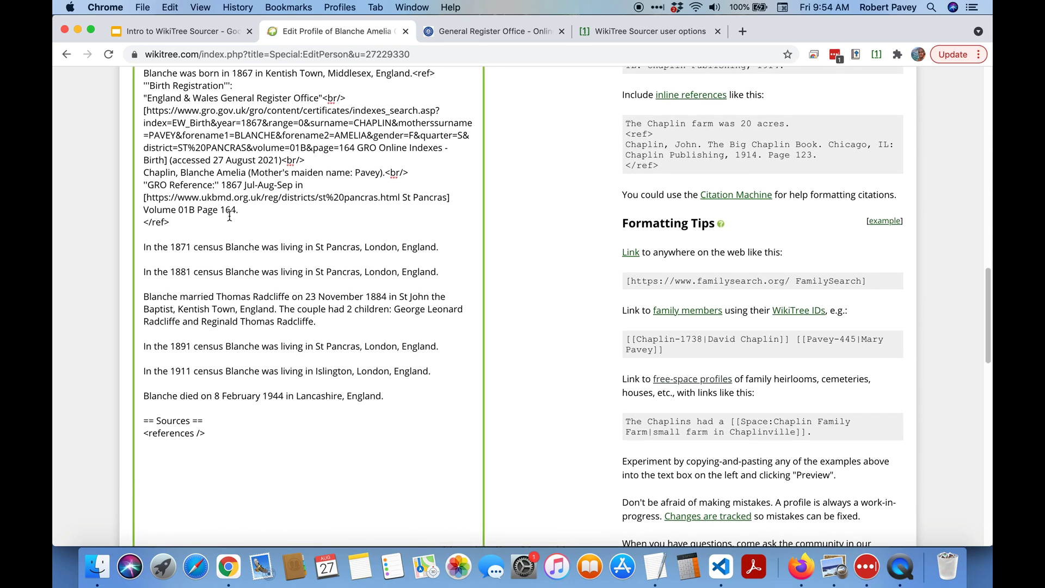
{"action": "type", "text": "<ref> '''Birth Registration''': \"England & Wales General Register Office\"<br/> GRO Online Indexes - Birth<br/> https://www.gro.gov.uk/gro/content (accessed 27 August 2021)<br/> Chaplin, Blanche Amelia (Mother's maiden name: Pavey).<br/> ''GRO Reference:'' 1867 Jul-Aug-Sep in St Pancras Volume 01B Page 164. </ref>"}
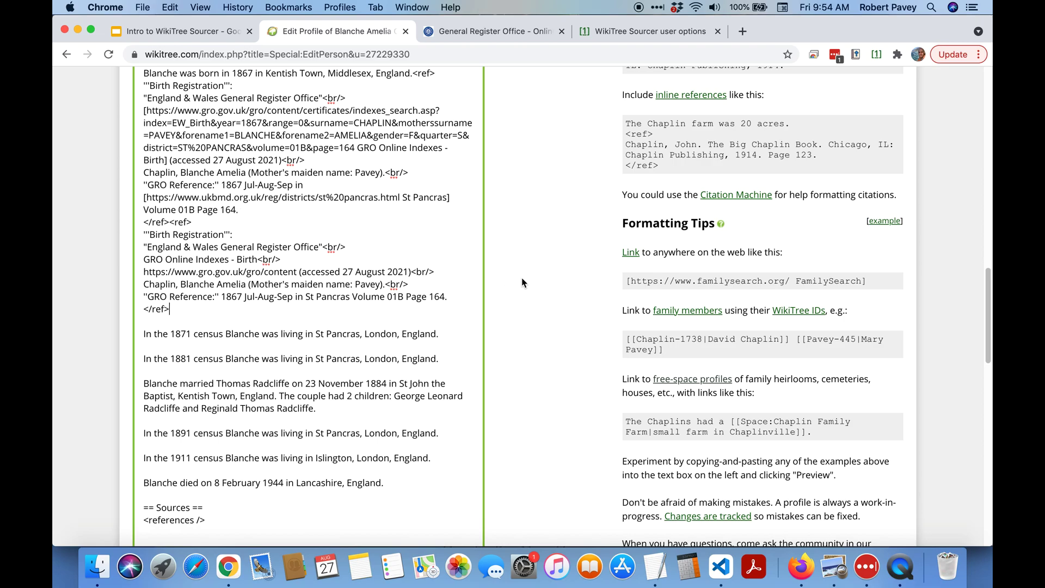
{"action": "scroll", "coordinate": [522, 280], "scroll_direction": "down", "scroll_amount": 3}
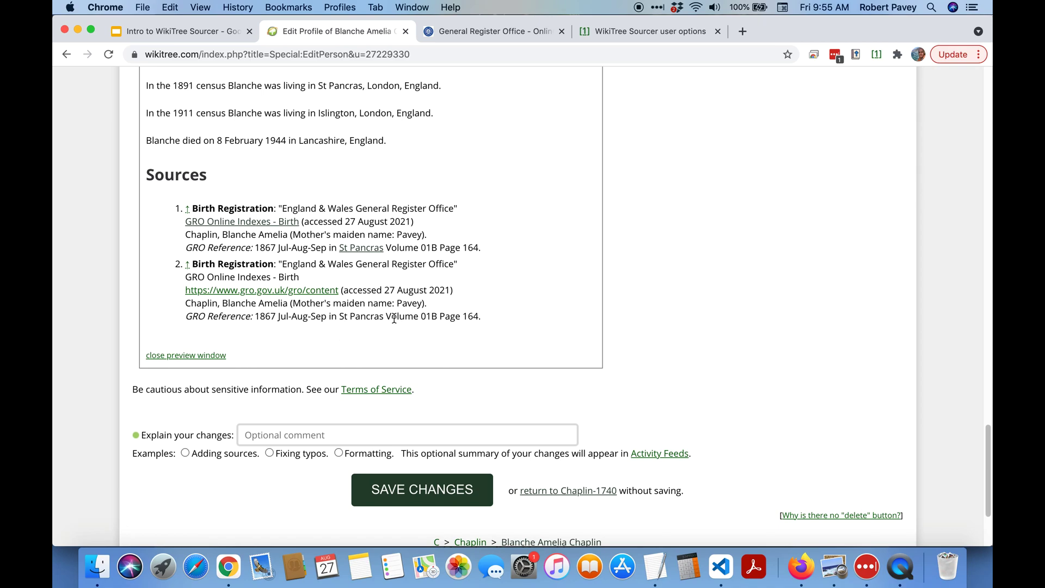
Step: Follow the new citation's GRO content link to check the page it opens
{"action": "left_click", "coordinate": [271, 292], "text": "super"}
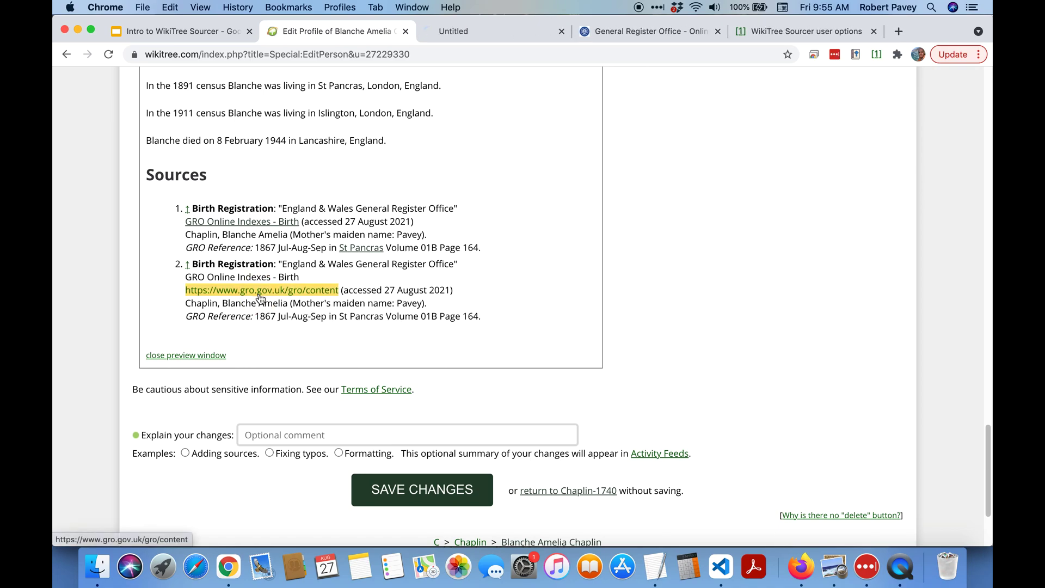
{"action": "left_click", "coordinate": [485, 30]}
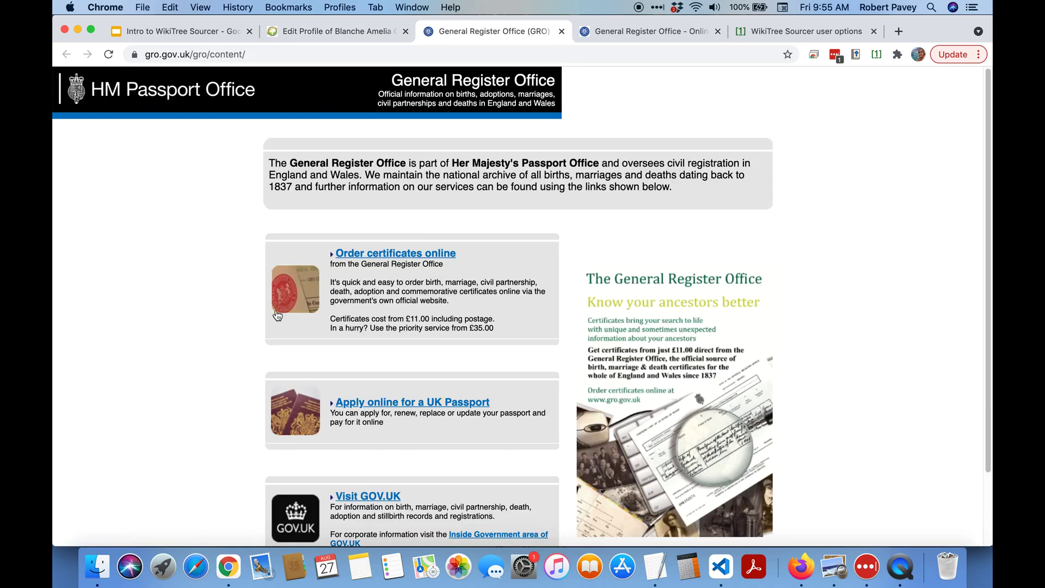
{"action": "left_click", "coordinate": [562, 32]}
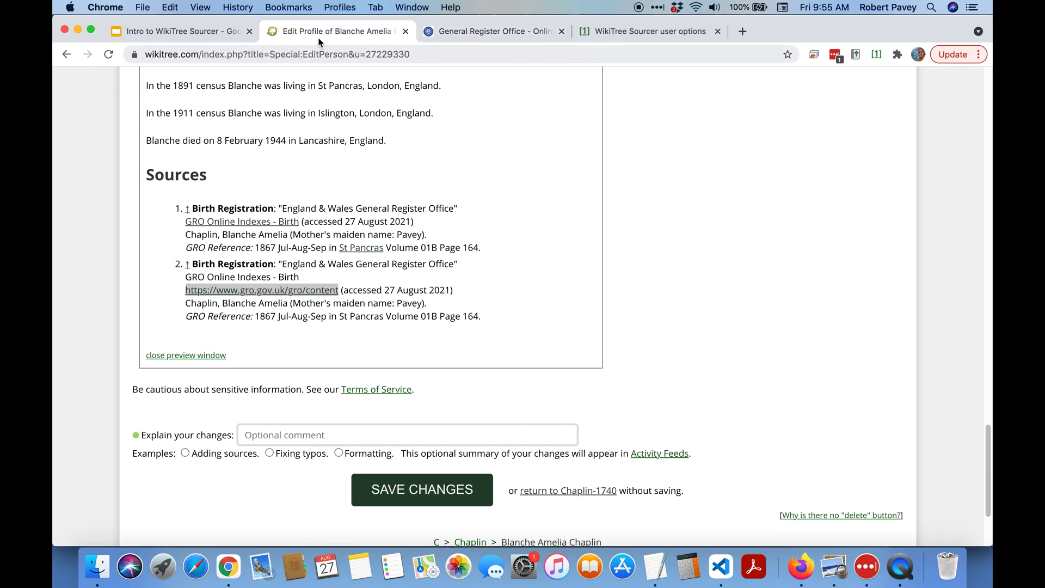
Step: Set GRO links to 'Hyperlink with full search parameters' with the FreeBMD district link, and save
{"action": "left_click", "coordinate": [677, 30]}
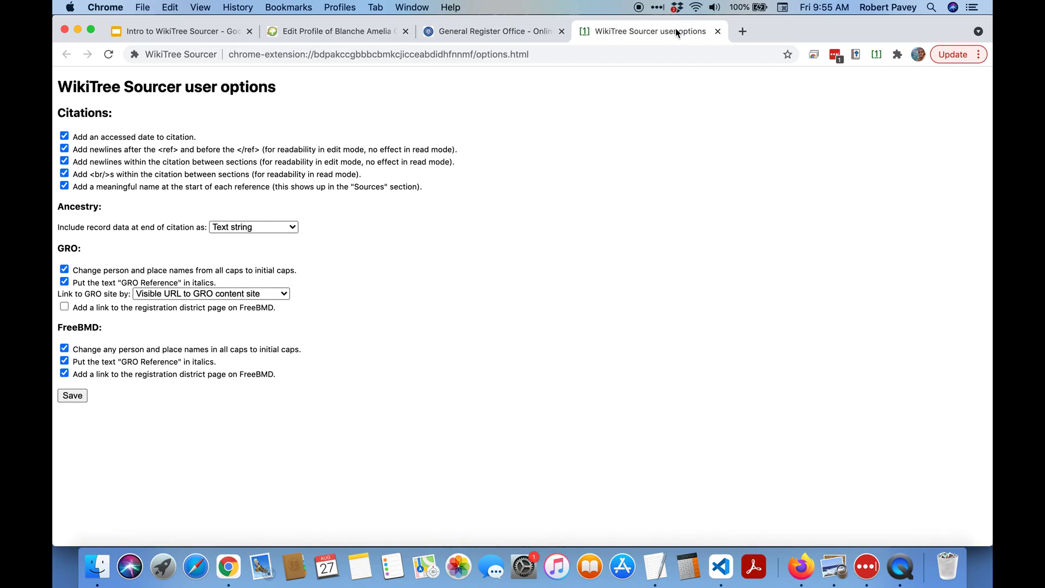
{"action": "left_click", "coordinate": [163, 294]}
{"action": "left_click", "coordinate": [163, 257]}
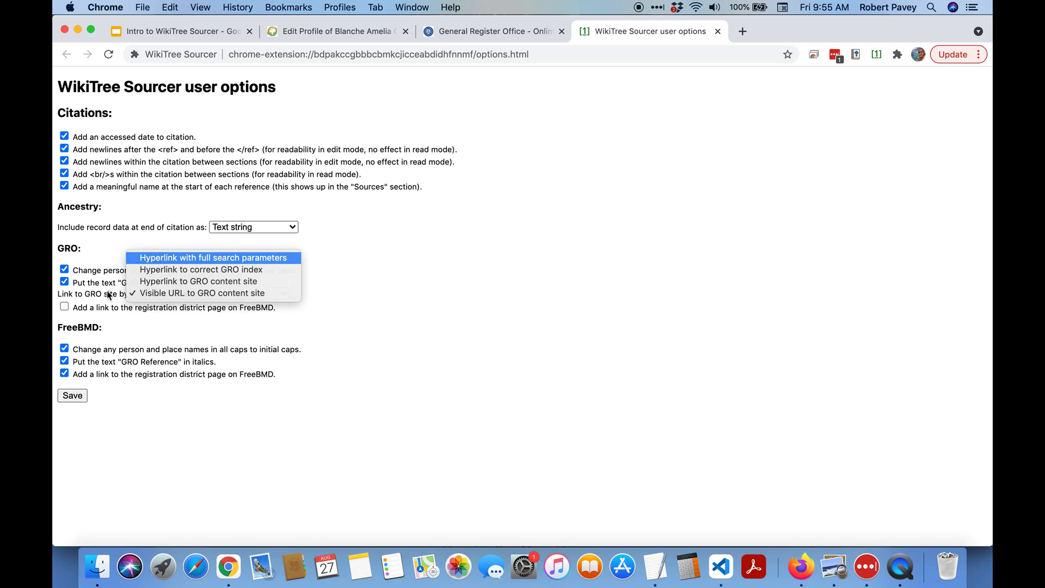
{"action": "left_click", "coordinate": [64, 307]}
{"action": "left_click", "coordinate": [70, 395]}
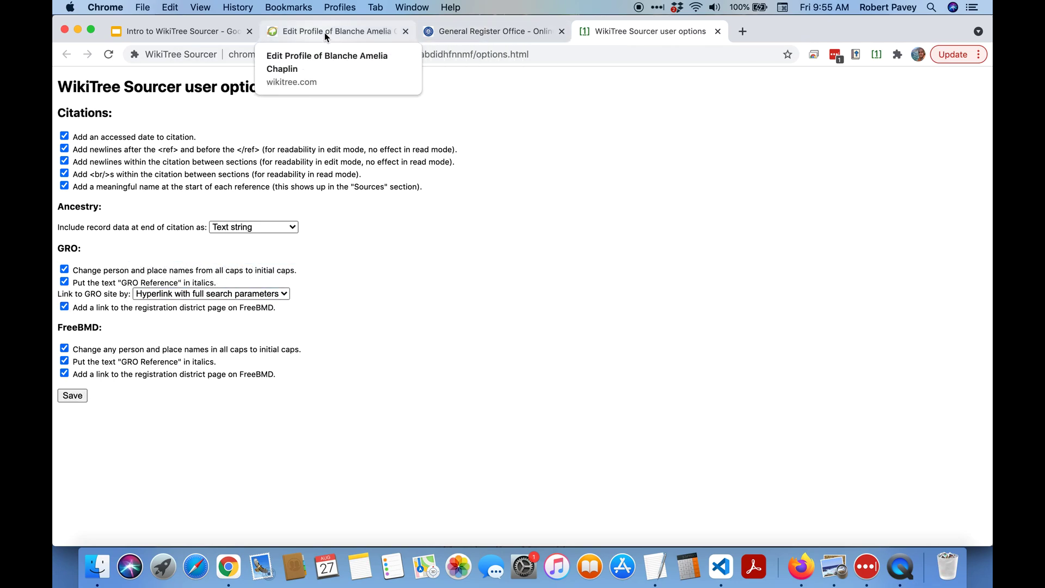
{"action": "left_click", "coordinate": [499, 32]}
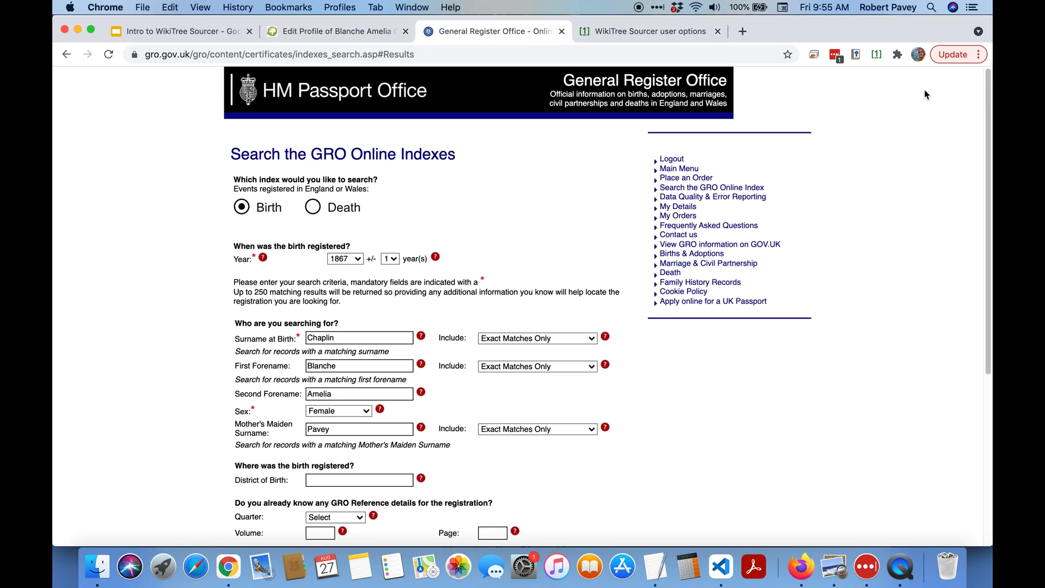
Step: Build another Sourcer citation from the GRO birth record
{"action": "left_click", "coordinate": [877, 55]}
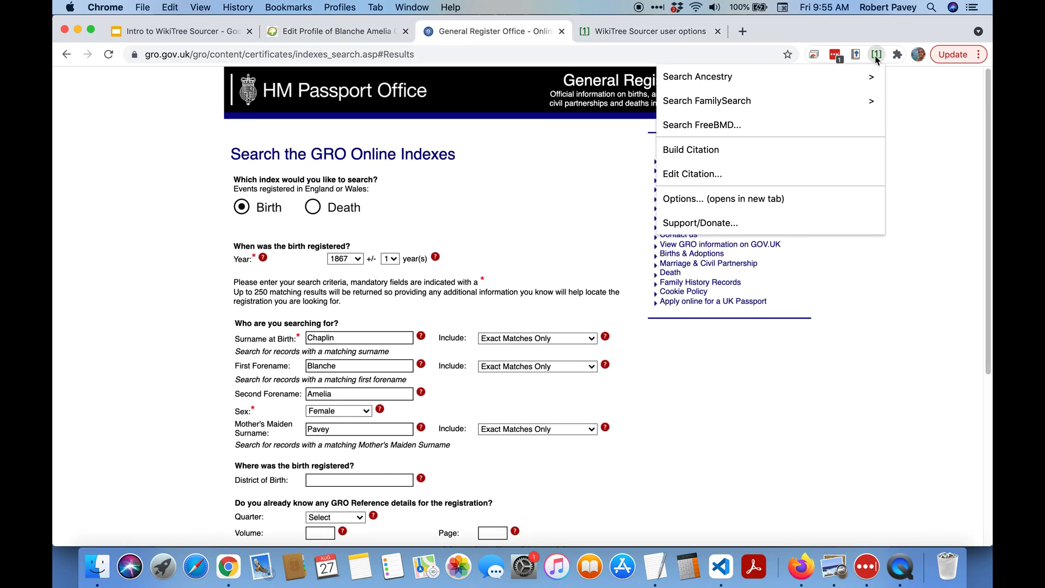
{"action": "left_click", "coordinate": [684, 148]}
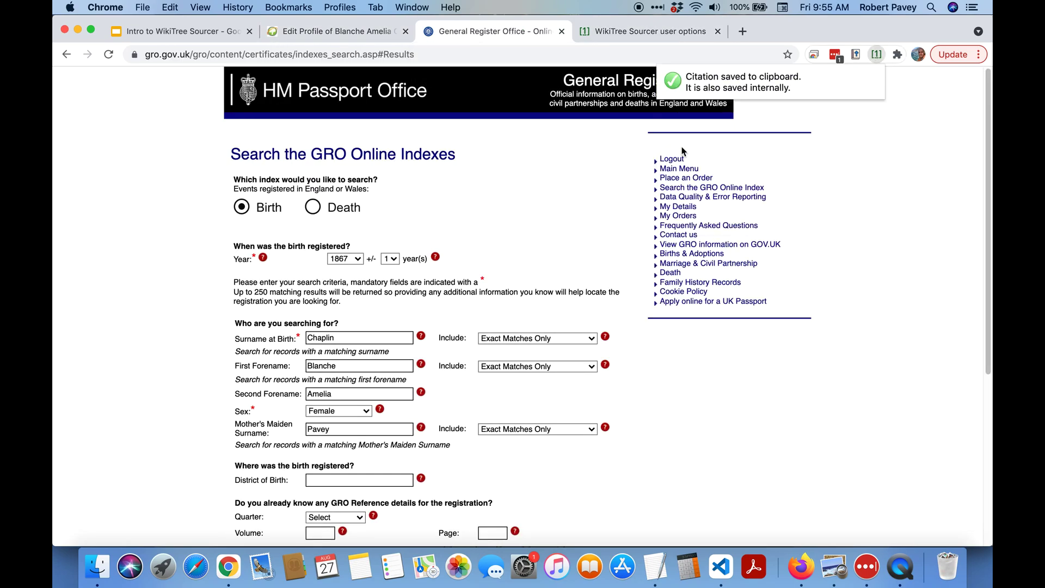
{"action": "left_click", "coordinate": [328, 31]}
Step: Delete the second, duplicate <ref> birth citation and preview the single linked source
{"action": "scroll", "coordinate": [466, 218], "scroll_direction": "up", "scroll_amount": 10}
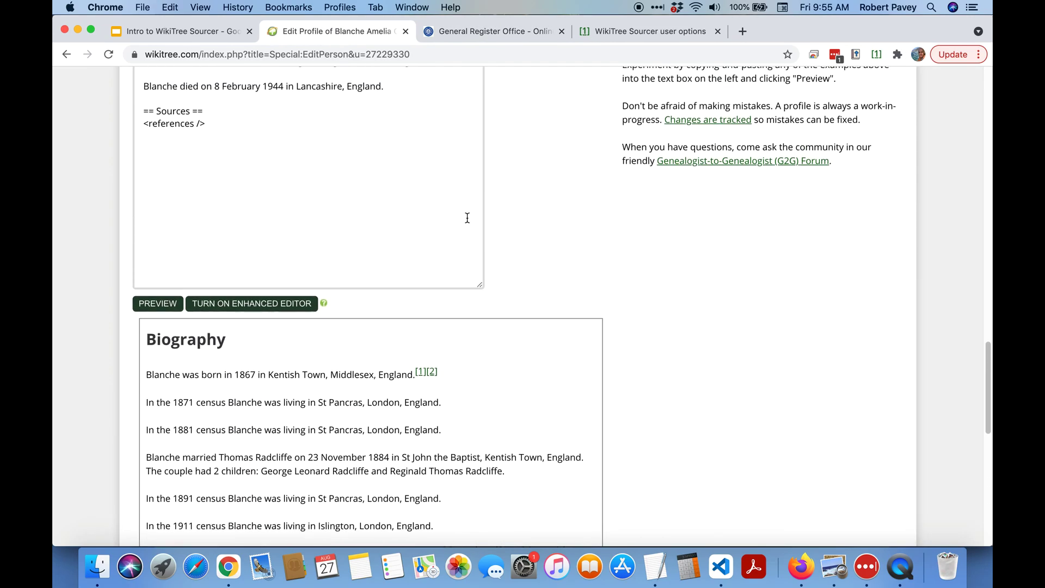
{"action": "scroll", "coordinate": [452, 223], "scroll_direction": "up", "scroll_amount": 7}
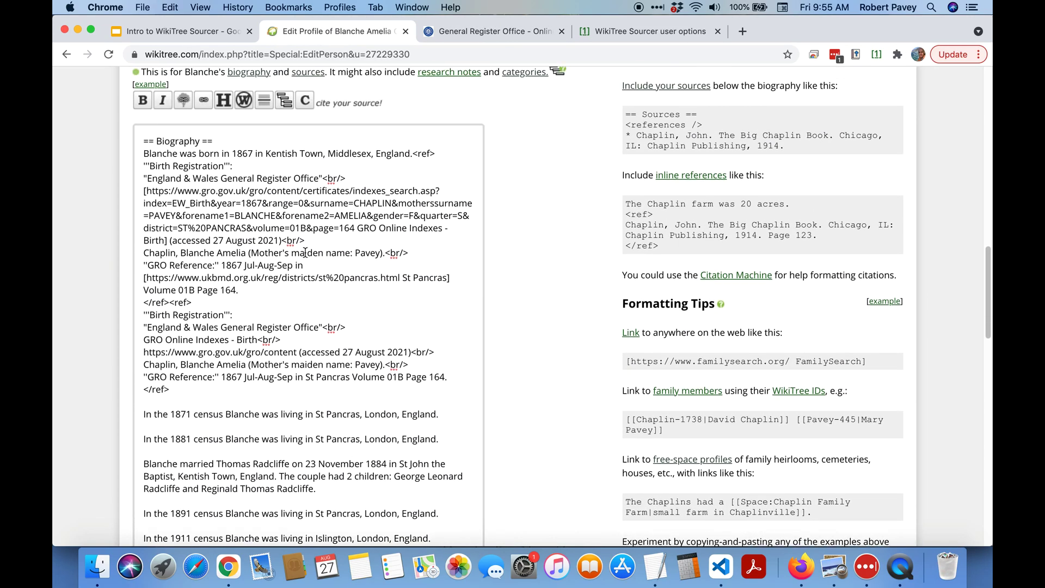
{"action": "left_click_drag", "start_coordinate": [170, 303], "coordinate": [256, 392]}
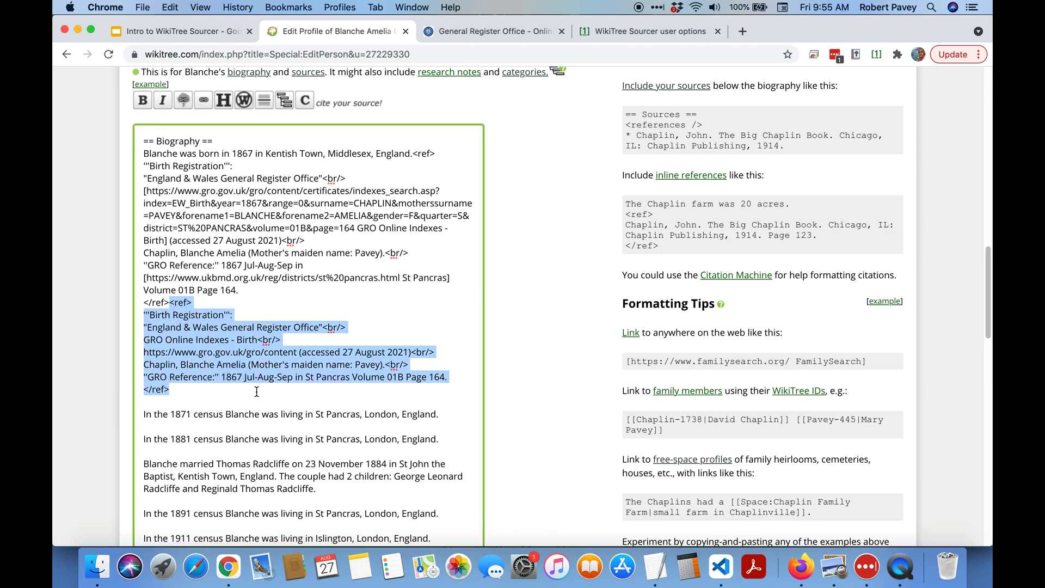
{"action": "key", "text": "BackSpace"}
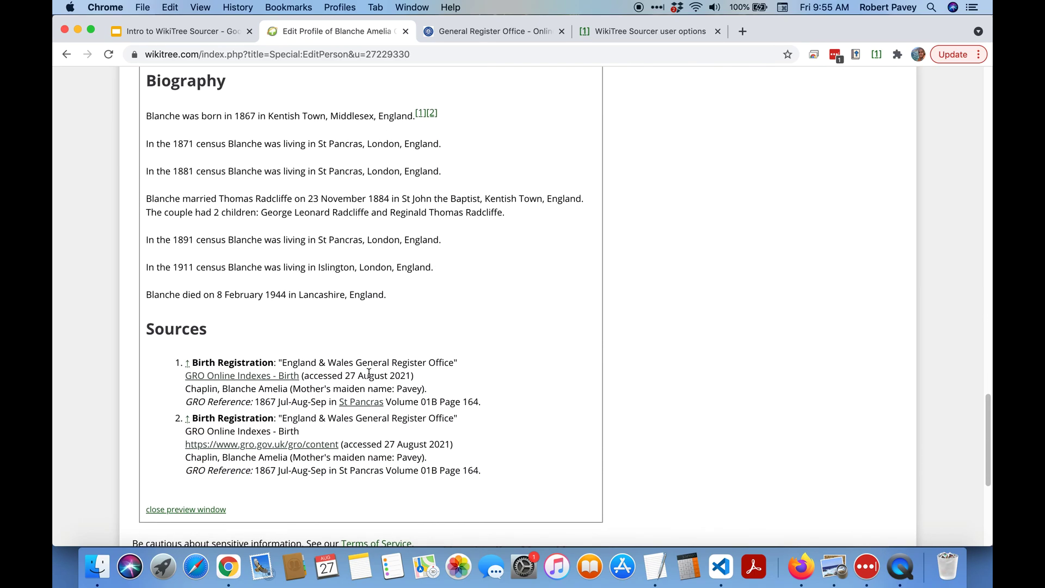
{"action": "scroll", "coordinate": [275, 284], "scroll_direction": "up", "scroll_amount": 5}
{"action": "left_click", "coordinate": [145, 315]}
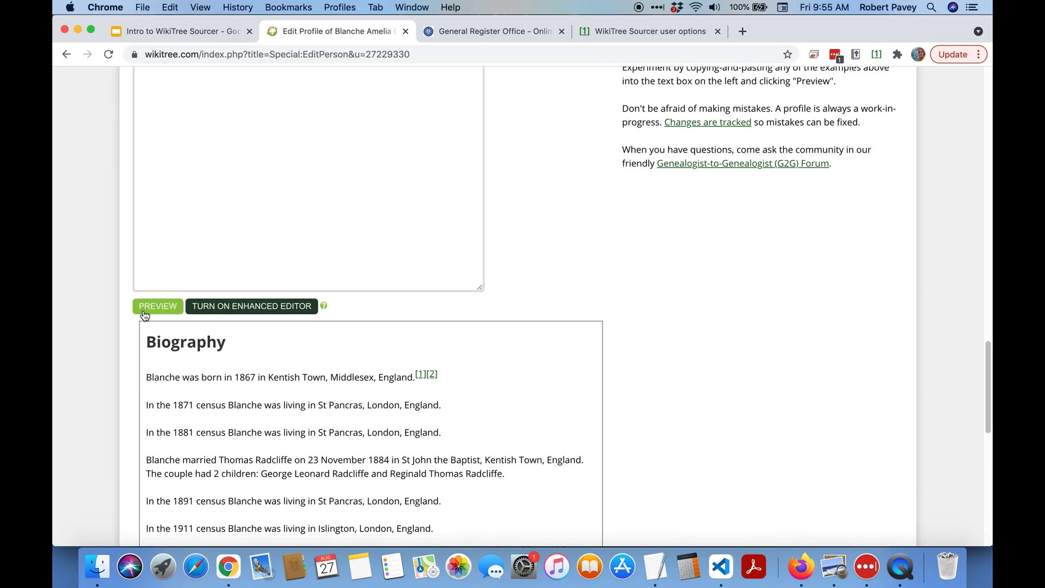
{"action": "scroll", "coordinate": [850, 374], "scroll_direction": "down", "scroll_amount": 8}
{"action": "scroll", "coordinate": [528, 292], "scroll_direction": "up", "scroll_amount": 2}
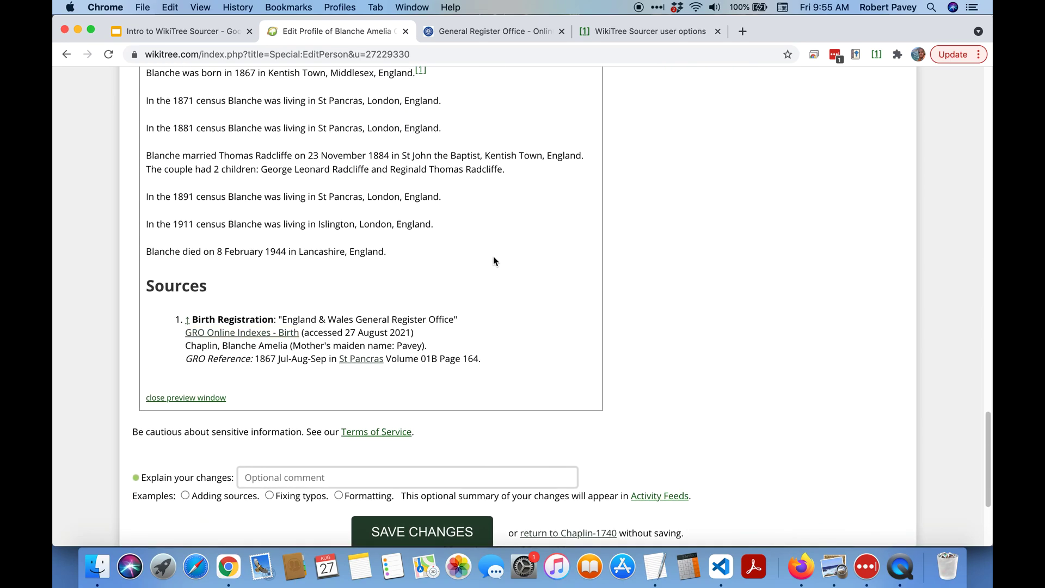
{"action": "scroll", "coordinate": [494, 261], "scroll_direction": "up", "scroll_amount": 1}
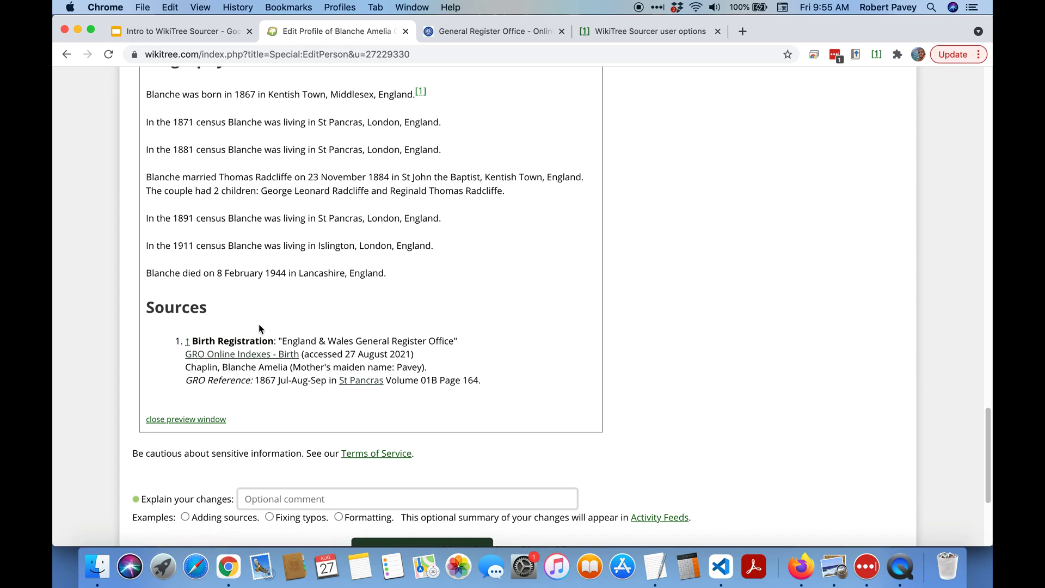
Step: Close the preview and delete the inline GRO birth <ref> citation from the biography
{"action": "left_click", "coordinate": [357, 313]}
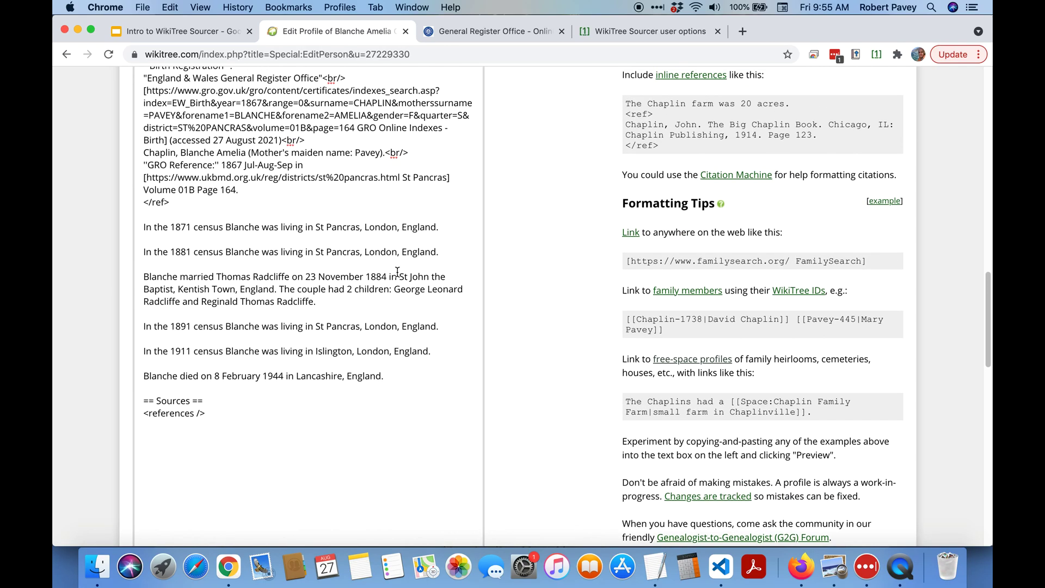
{"action": "scroll", "coordinate": [398, 271], "scroll_direction": "up", "scroll_amount": 5}
{"action": "left_click_drag", "start_coordinate": [323, 311], "coordinate": [382, 434]}
{"action": "key", "text": "BackSpace"}
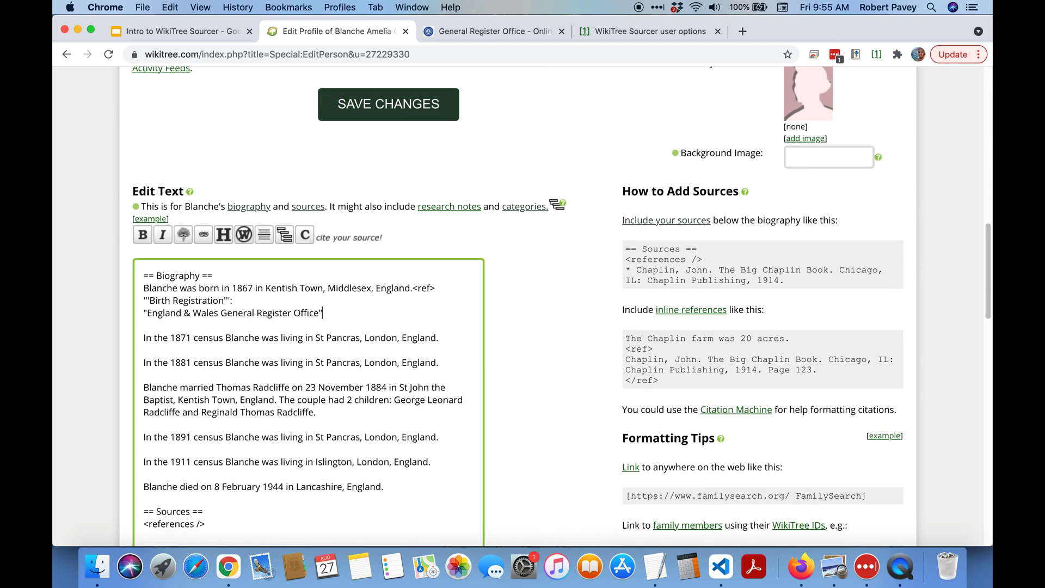
{"action": "scroll", "coordinate": [534, 391], "scroll_direction": "down", "scroll_amount": 5}
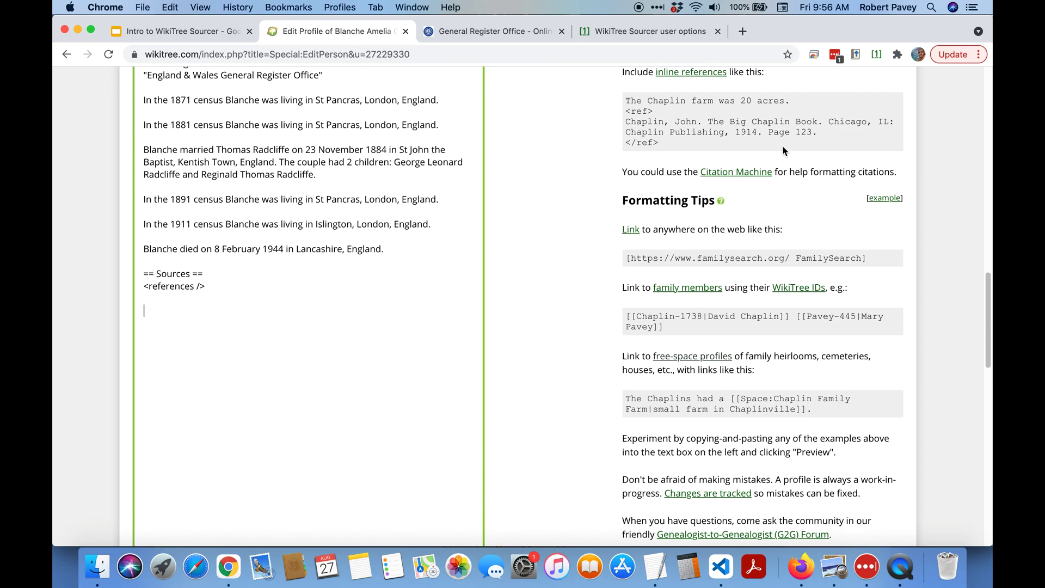
Step: Insert the GRO citation as a source entry under Sources and preview it
{"action": "left_click", "coordinate": [878, 54]}
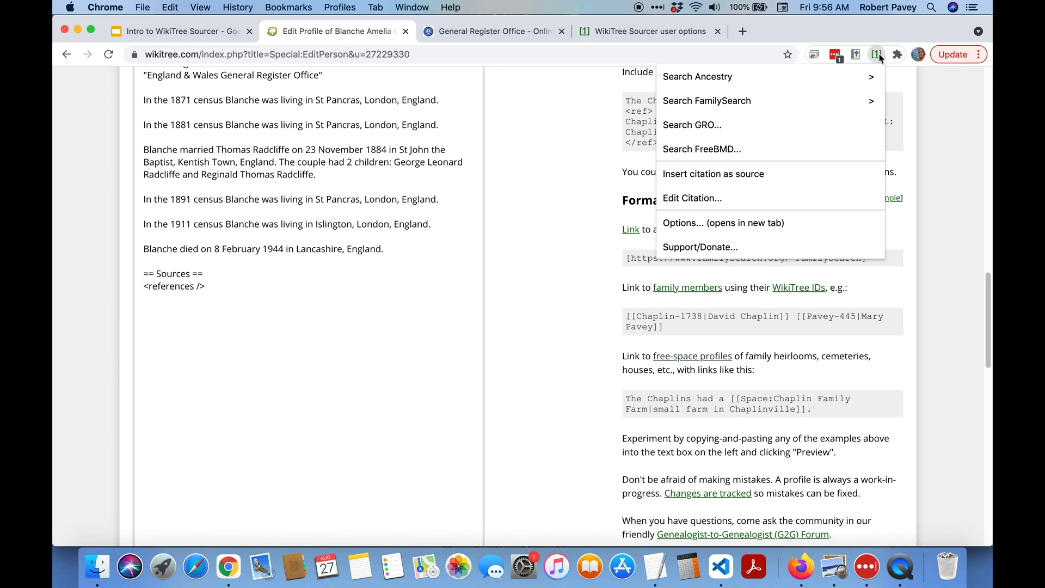
{"action": "left_click", "coordinate": [738, 173]}
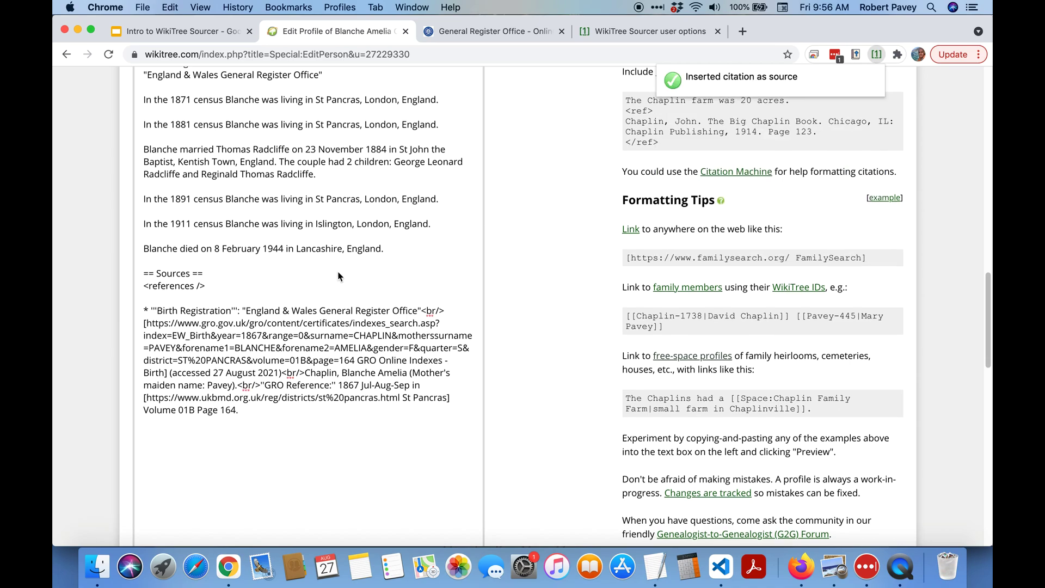
{"action": "scroll", "coordinate": [333, 330], "scroll_direction": "down", "scroll_amount": 10}
{"action": "left_click", "coordinate": [167, 243]}
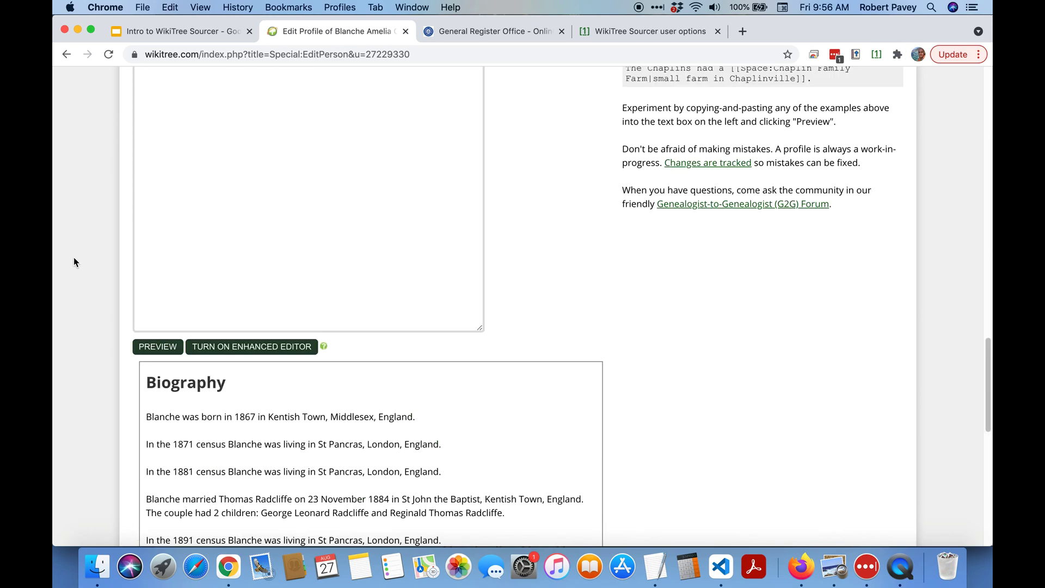
{"action": "scroll", "coordinate": [595, 285], "scroll_direction": "down", "scroll_amount": 5}
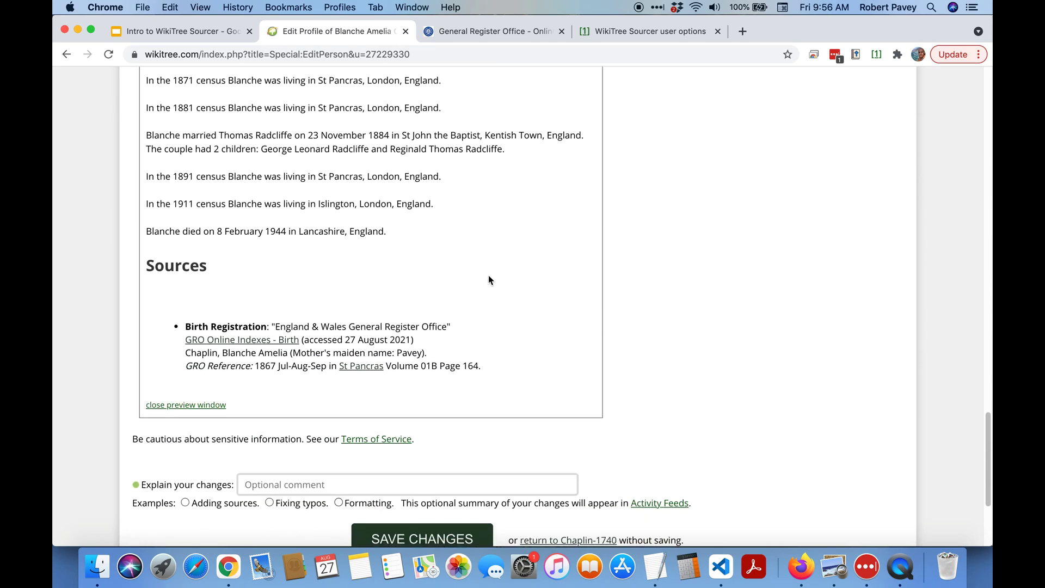
{"action": "scroll", "coordinate": [465, 125], "scroll_direction": "up", "scroll_amount": 2}
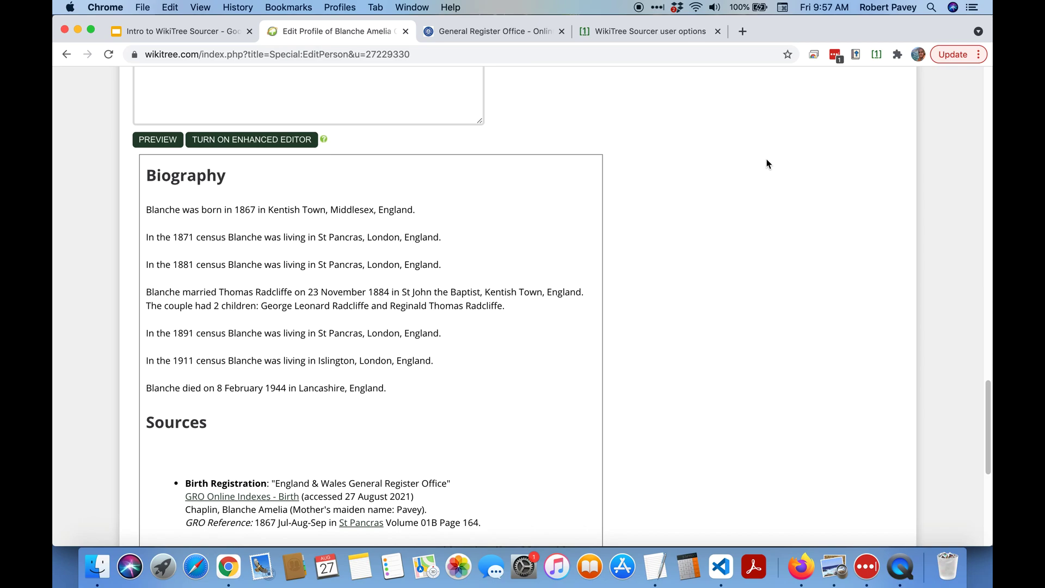
{"action": "scroll", "coordinate": [742, 208], "scroll_direction": "up", "scroll_amount": 5}
{"action": "scroll", "coordinate": [708, 229], "scroll_direction": "down", "scroll_amount": 4}
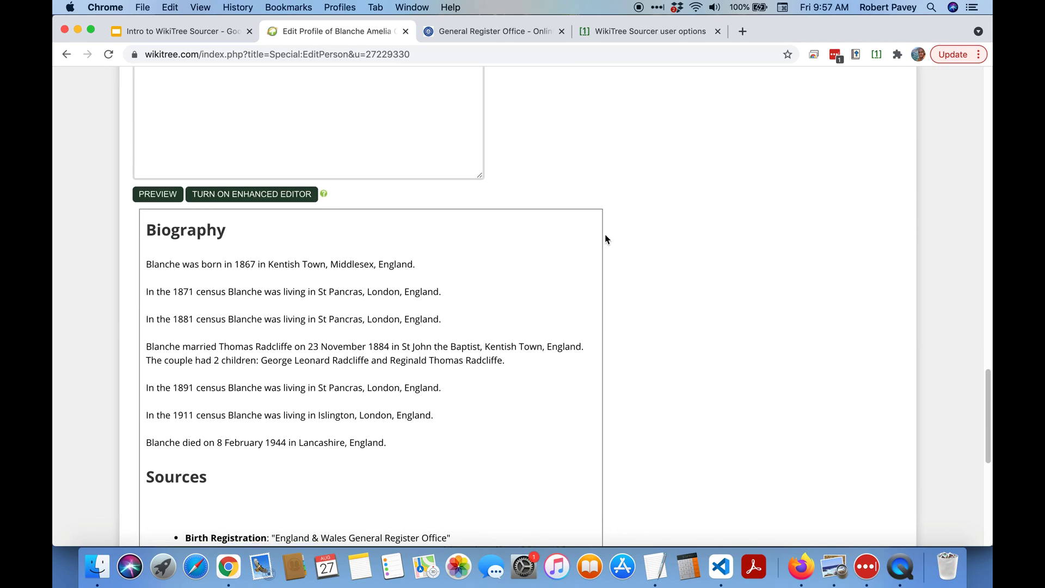
{"action": "scroll", "coordinate": [627, 228], "scroll_direction": "up", "scroll_amount": 10}
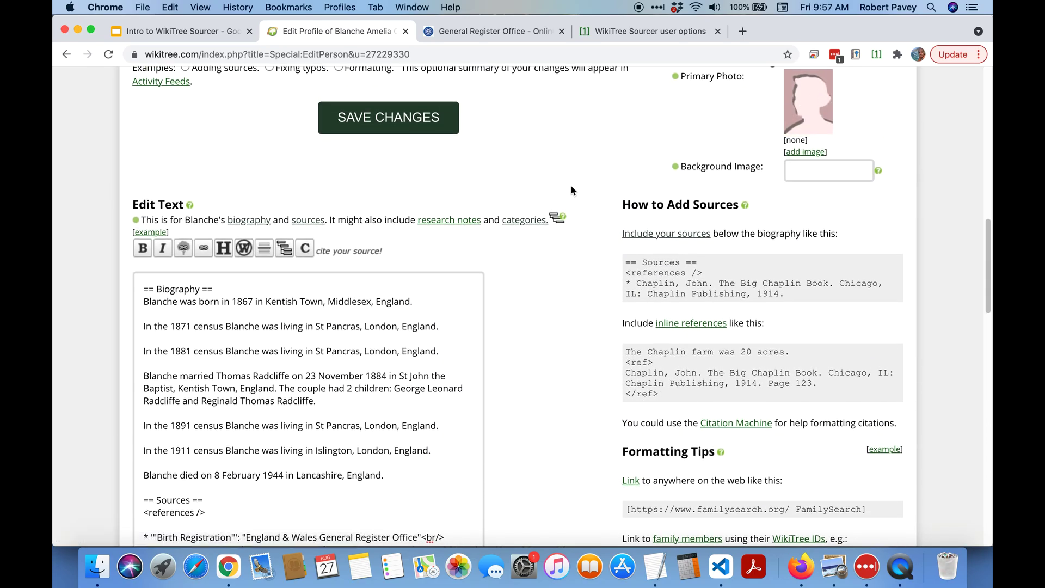
{"action": "scroll", "coordinate": [570, 188], "scroll_direction": "up", "scroll_amount": 4}
Step: Discard the unsaved edits and view the profile as the public sees it
{"action": "scroll", "coordinate": [626, 207], "scroll_direction": "up", "scroll_amount": 9}
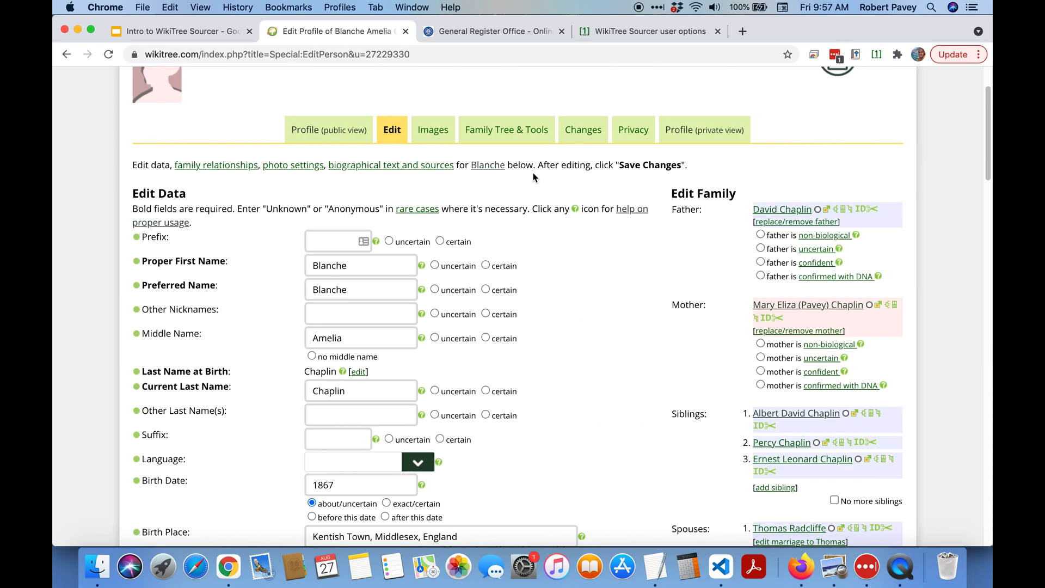
{"action": "left_click", "coordinate": [321, 132]}
{"action": "left_click", "coordinate": [612, 209]}
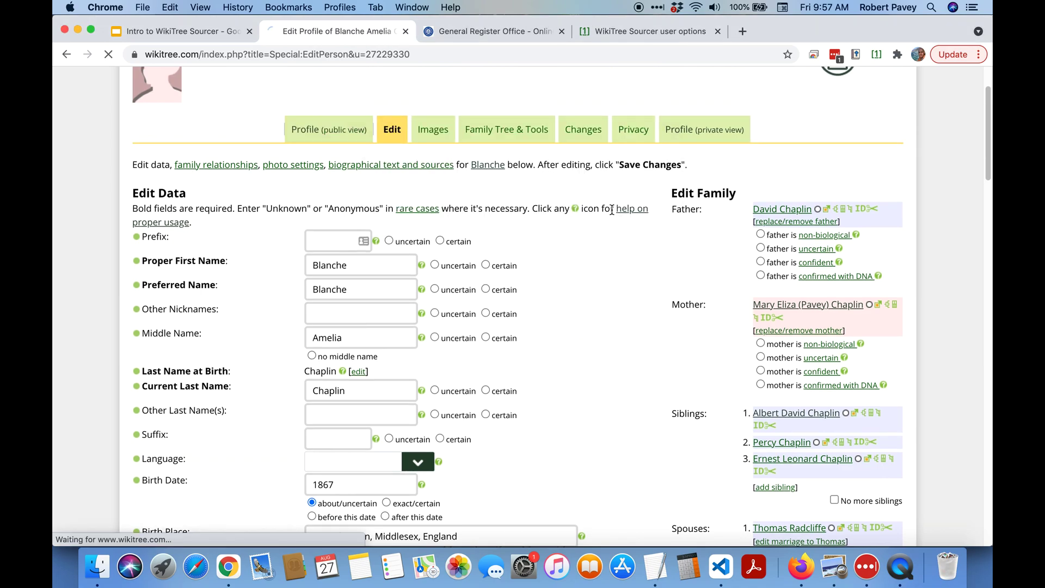
Step: Reopen the profile's edit page and bring up the Sourcer actions menu
{"action": "scroll", "coordinate": [242, 267], "scroll_direction": "down", "scroll_amount": 2}
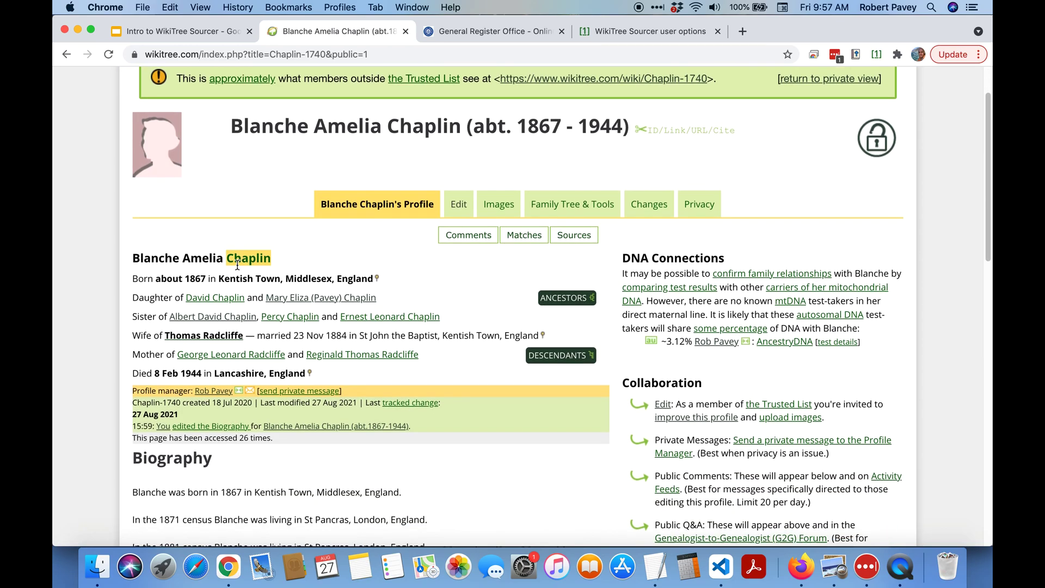
{"action": "scroll", "coordinate": [237, 265], "scroll_direction": "down", "scroll_amount": 2}
{"action": "left_click", "coordinate": [456, 158]}
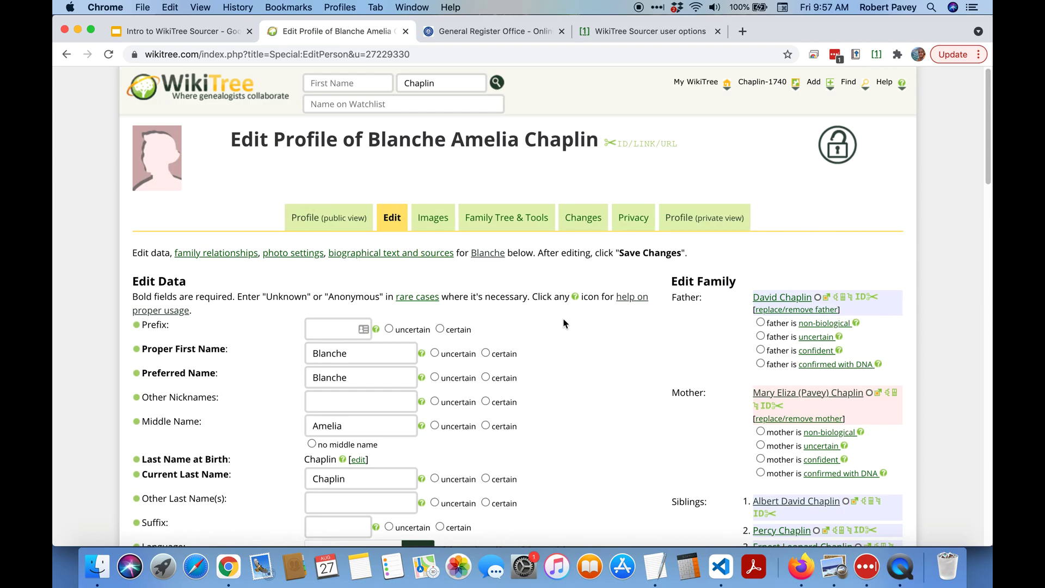
{"action": "scroll", "coordinate": [595, 304], "scroll_direction": "down", "scroll_amount": 10}
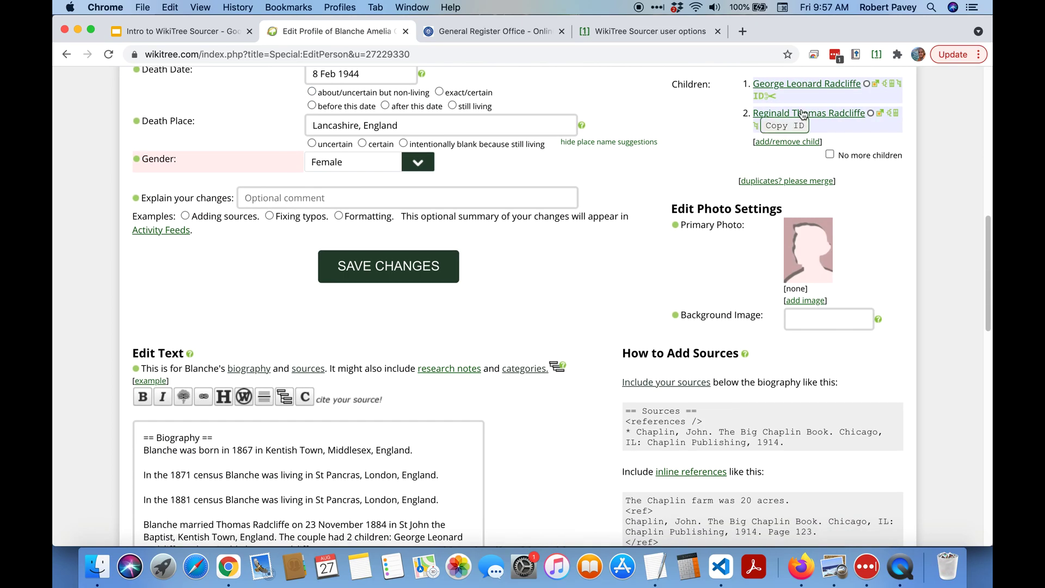
{"action": "left_click", "coordinate": [878, 55]}
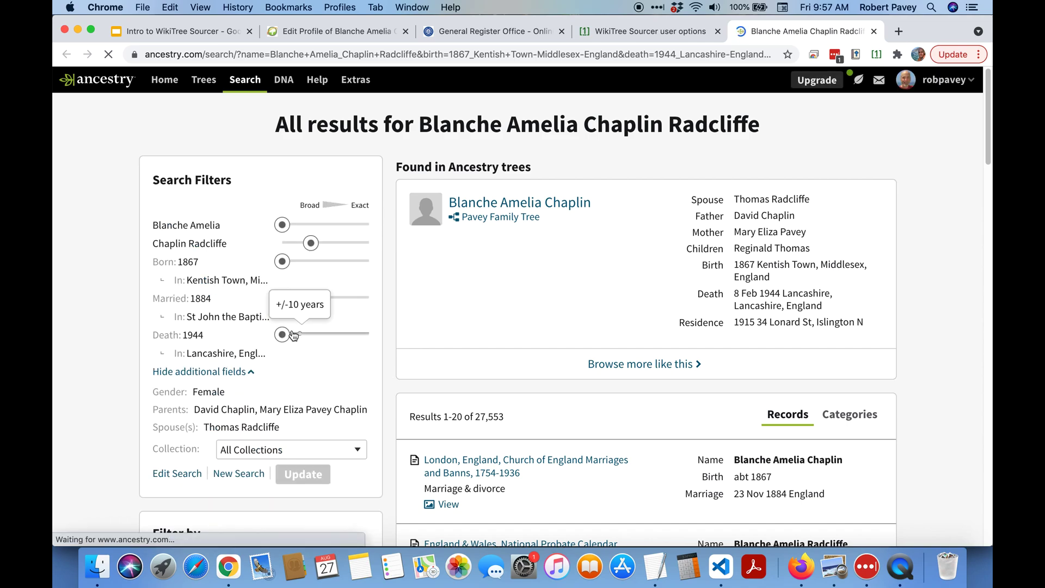
Step: Scroll the Ancestry results to the 1881 England Census entry, then close the tab
{"action": "scroll", "coordinate": [245, 300], "scroll_direction": "down", "scroll_amount": 2}
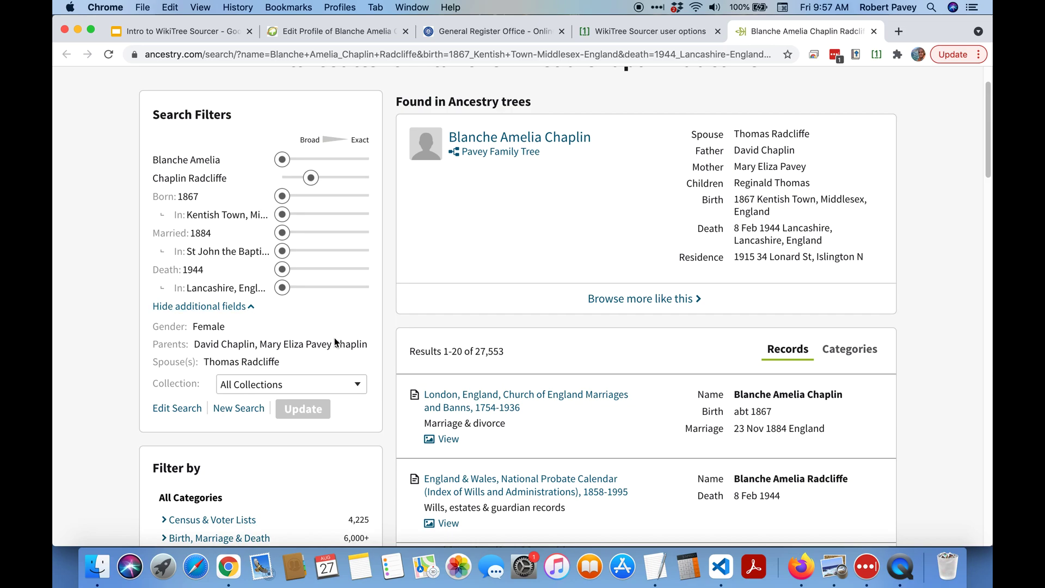
{"action": "scroll", "coordinate": [596, 365], "scroll_direction": "down", "scroll_amount": 5}
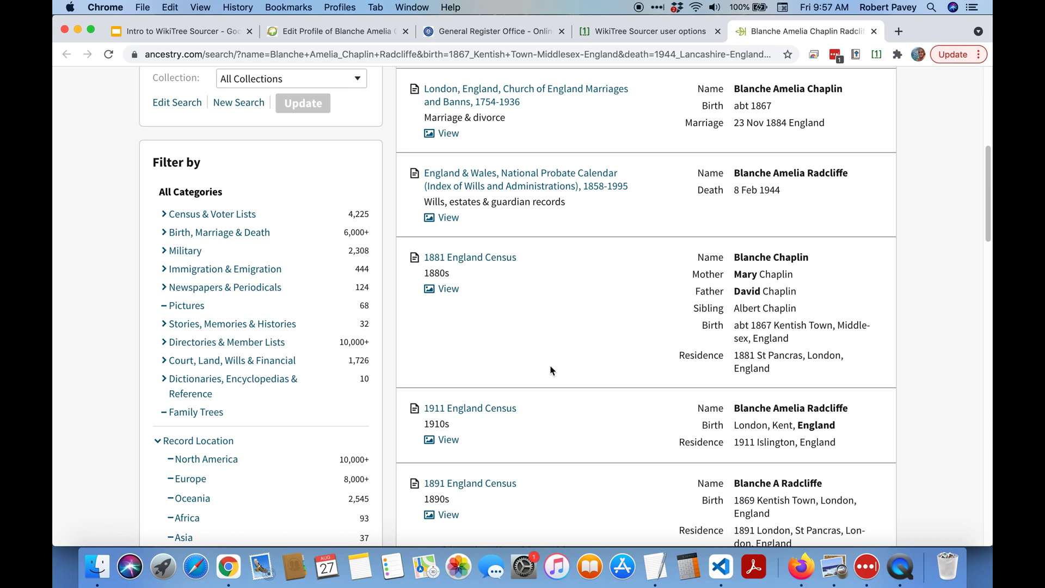
{"action": "scroll", "coordinate": [576, 347], "scroll_direction": "up", "scroll_amount": 2}
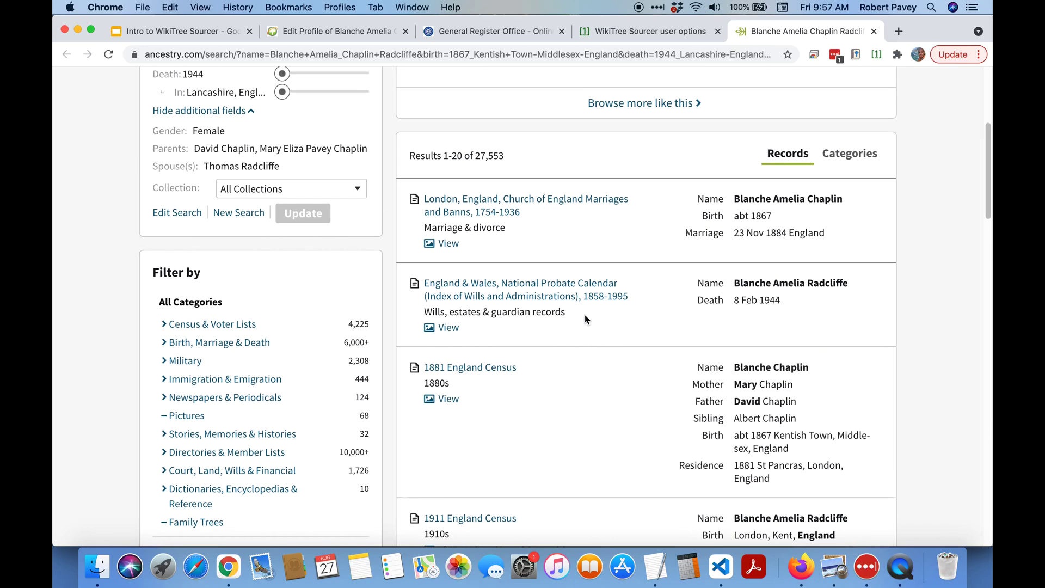
{"action": "left_click", "coordinate": [873, 31]}
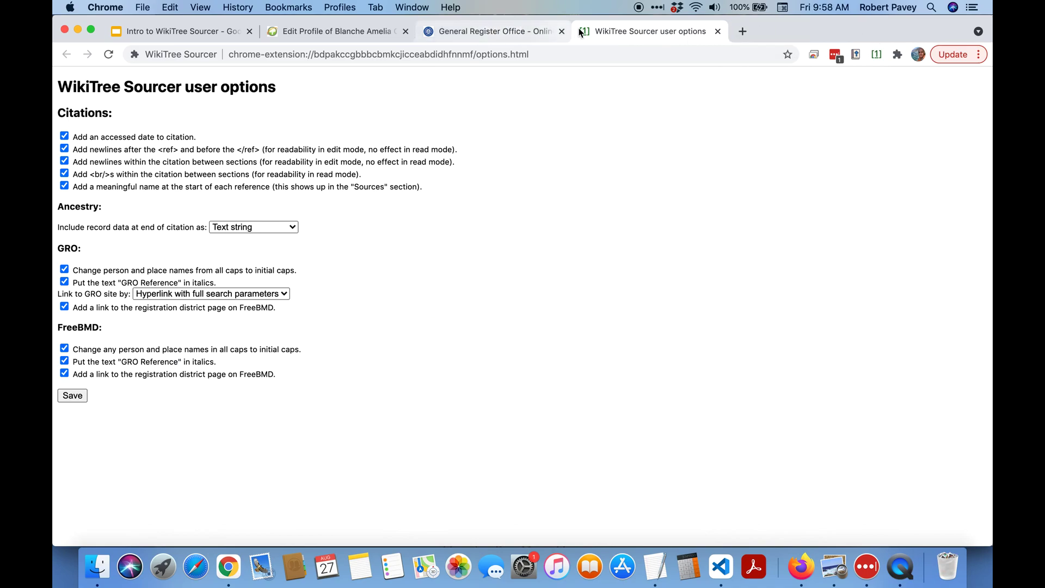
Step: From the profile edit page, choose Sourcer's Search Ancestry > Search a specific collection
{"action": "left_click", "coordinate": [321, 32]}
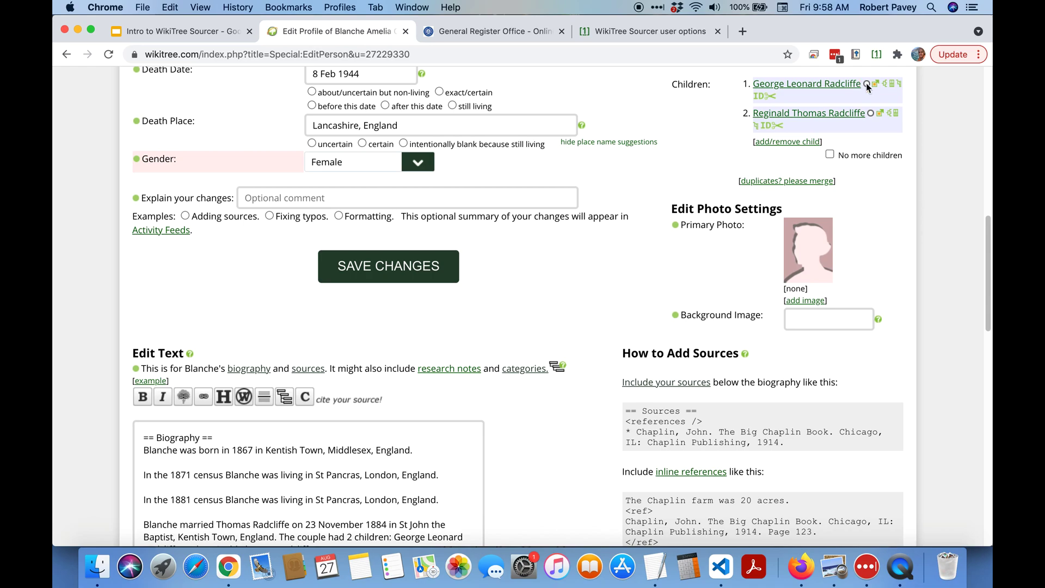
{"action": "left_click", "coordinate": [876, 54]}
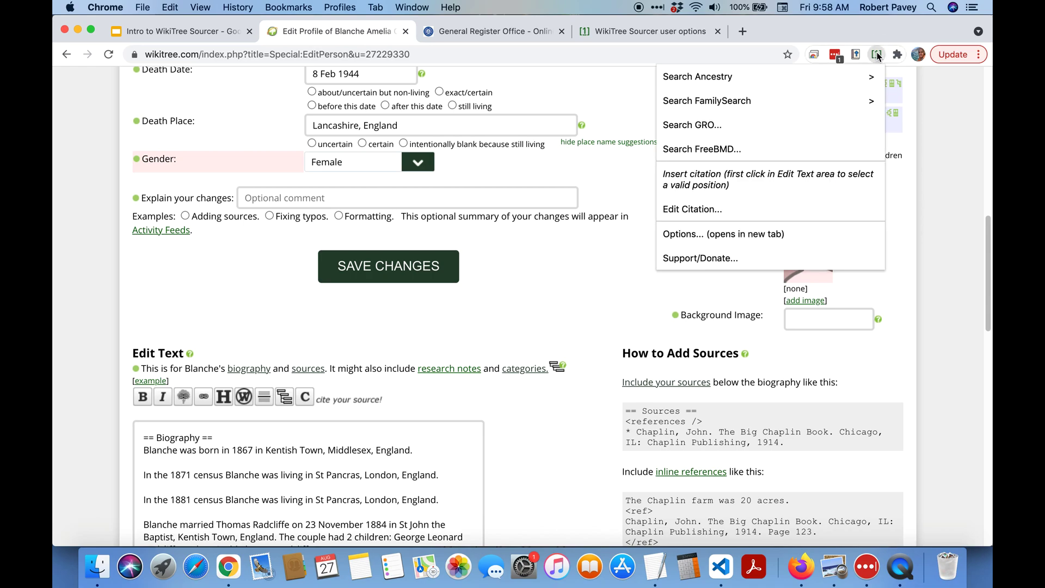
{"action": "left_click", "coordinate": [871, 75]}
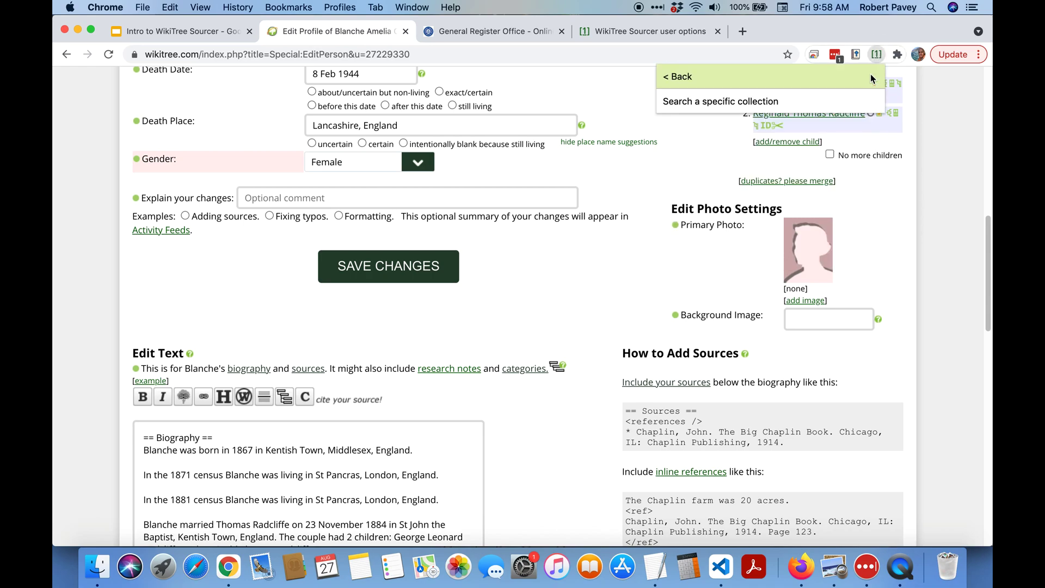
{"action": "left_click", "coordinate": [726, 103]}
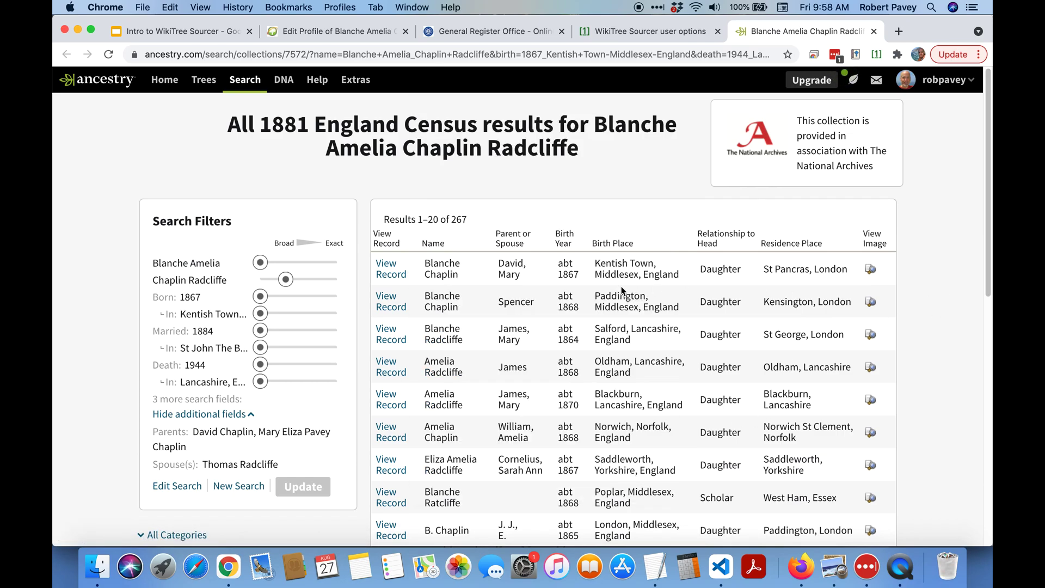
Step: Open the 1881 census record from the results and build a Sourcer citation for it
{"action": "mouse_move", "coordinate": [391, 275]}
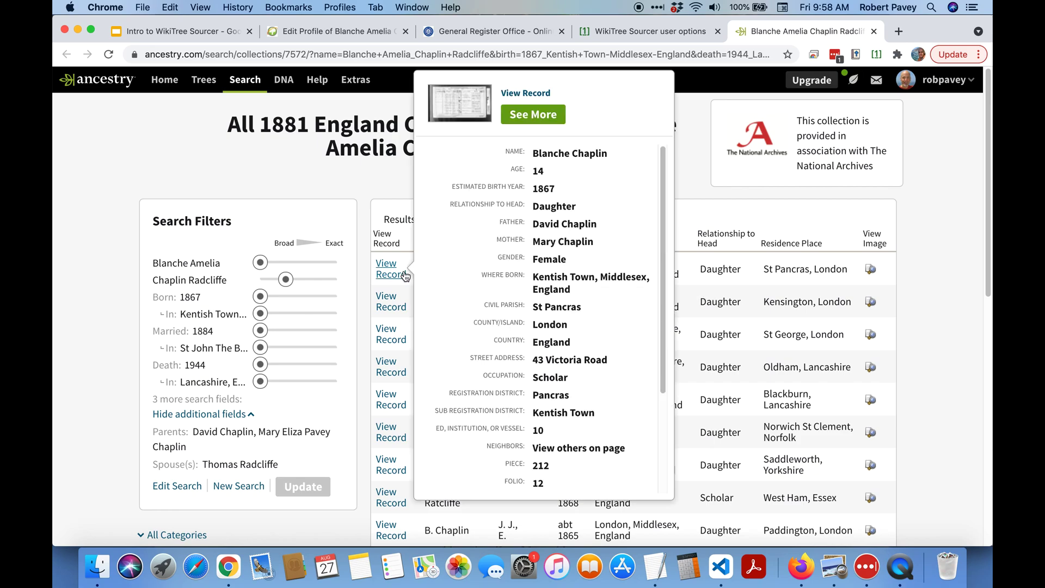
{"action": "left_click", "coordinate": [390, 276]}
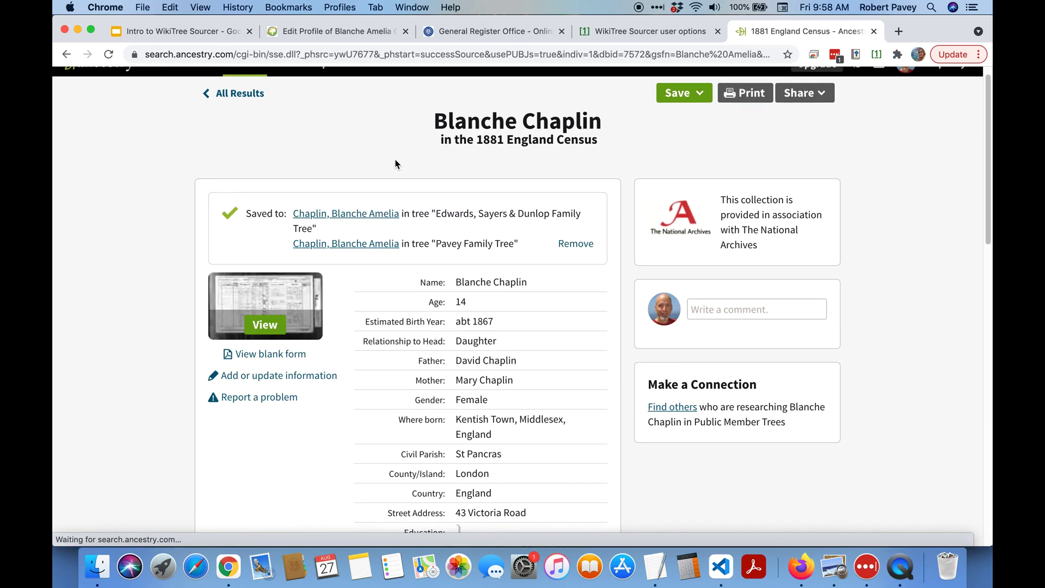
{"action": "left_click", "coordinate": [876, 54]}
{"action": "left_click", "coordinate": [708, 149]}
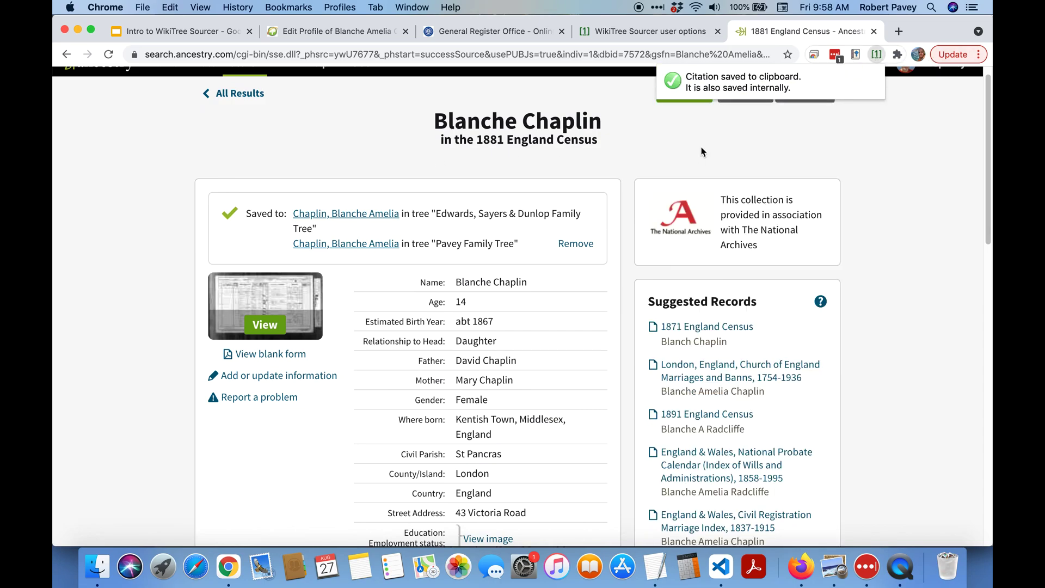
{"action": "left_click", "coordinate": [332, 31]}
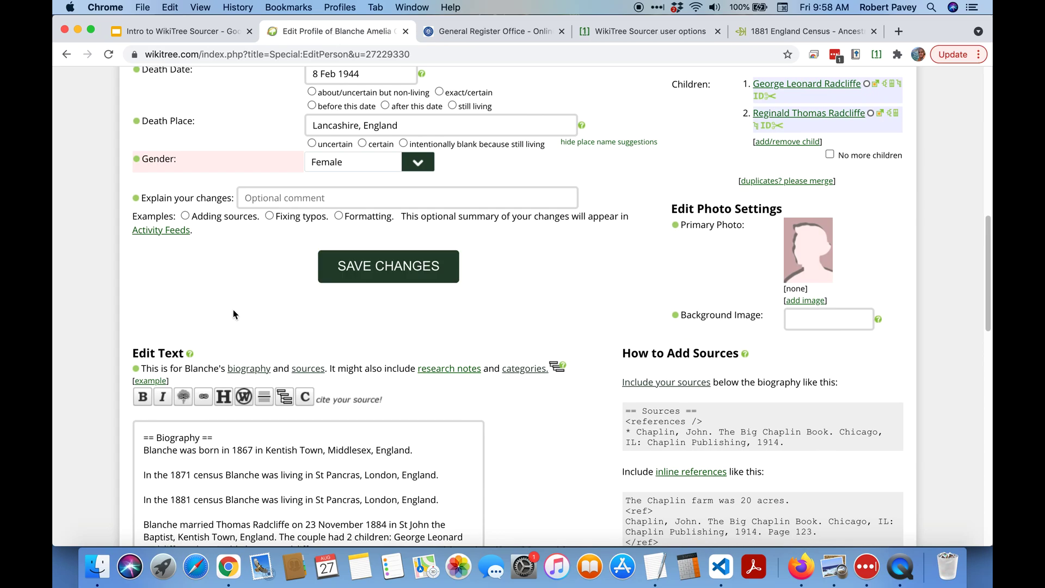
Step: Paste the 1881 census citation at the end of the biography's 1881 census sentence
{"action": "scroll", "coordinate": [233, 310], "scroll_direction": "down", "scroll_amount": 7}
{"action": "scroll", "coordinate": [275, 317], "scroll_direction": "up", "scroll_amount": 2}
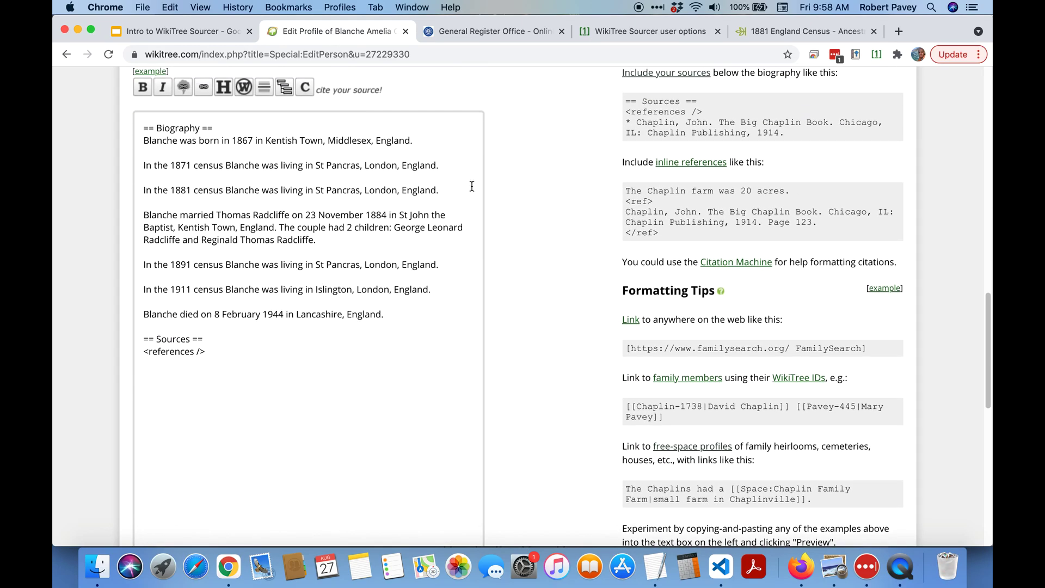
{"action": "left_click", "coordinate": [381, 192]}
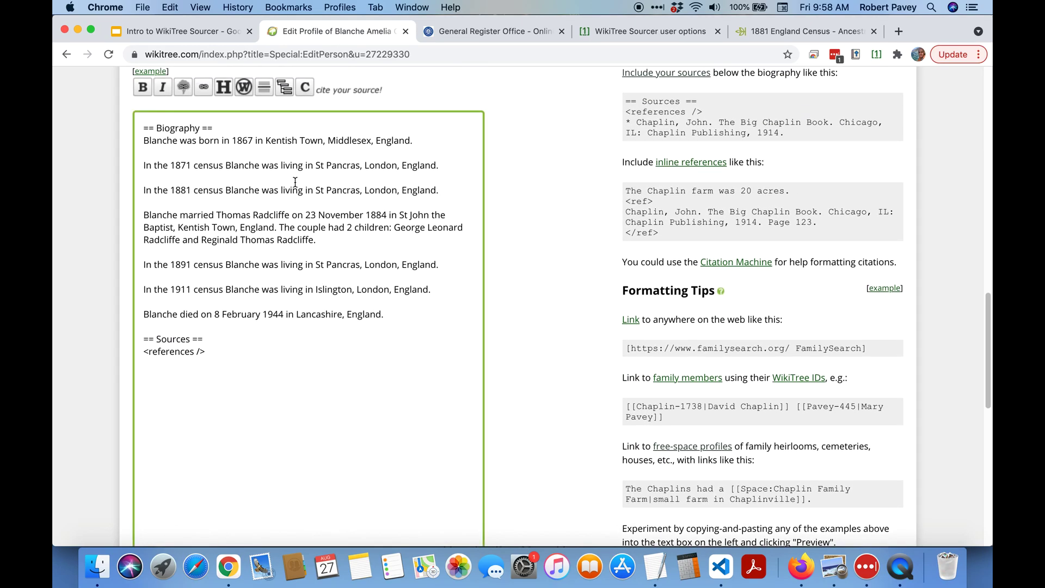
{"action": "left_click", "coordinate": [446, 182]}
{"action": "type", "text": "<ref> '''1881 Census''': \"1881 England Census\"<br/> Class: RG11; Piece: 212; Folio: 12; Page: 7; GSU roll: 1341046<br/> {{Ancestry Sharing|25498257|d0f420}} {{Ancestry Record|7572|14049645}} (accessed 27 August 2021)<br/> Blanche Chaplin (14) daughter, in household of David Chaplin (47) at 43 Victoria Road in Pancras registration district. Born in Kentish Town, Middlesex, England. </ref>"}
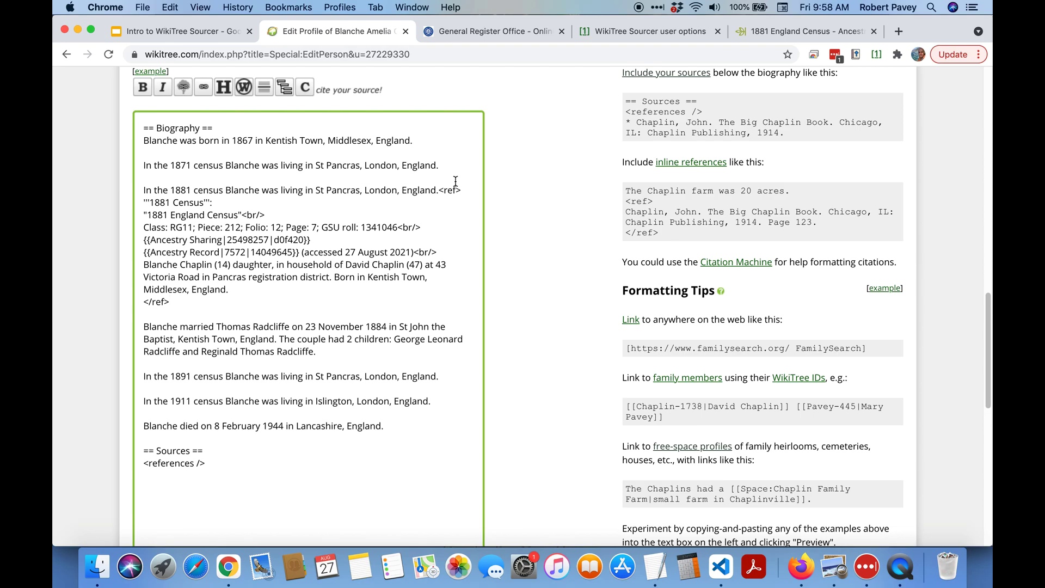
Step: Preview the biography's Sources and open the citation's Ancestry Sharing Link in a new tab
{"action": "scroll", "coordinate": [103, 261], "scroll_direction": "down", "scroll_amount": 5}
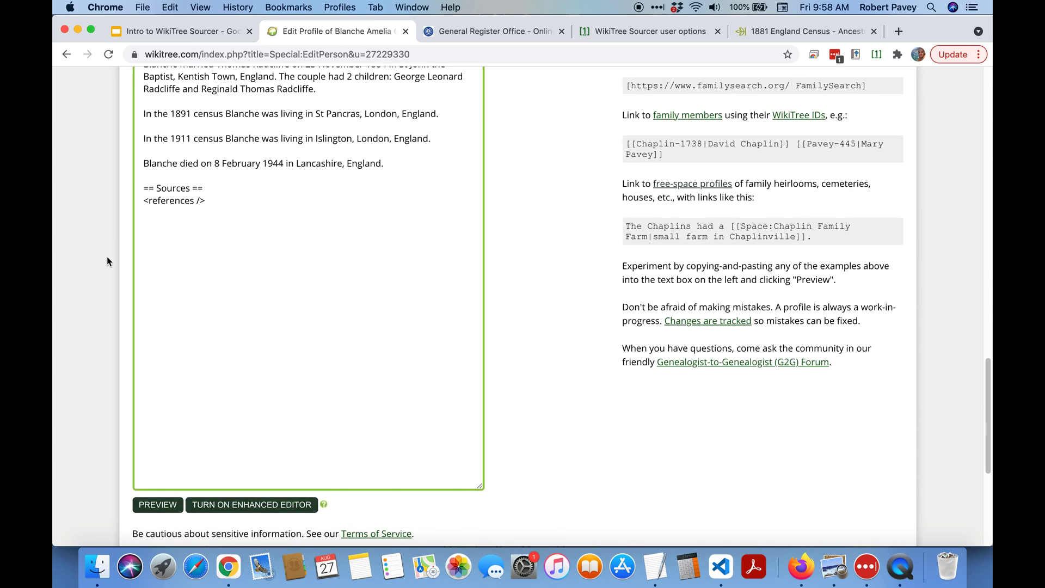
{"action": "left_click", "coordinate": [157, 505]}
{"action": "scroll", "coordinate": [525, 296], "scroll_direction": "down", "scroll_amount": 8}
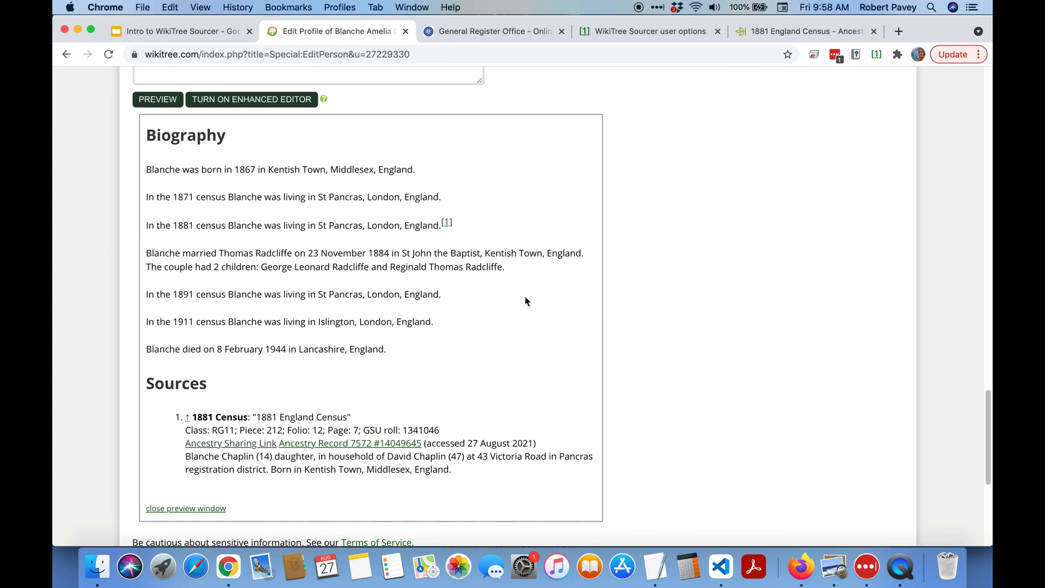
{"action": "scroll", "coordinate": [525, 301], "scroll_direction": "down", "scroll_amount": 2}
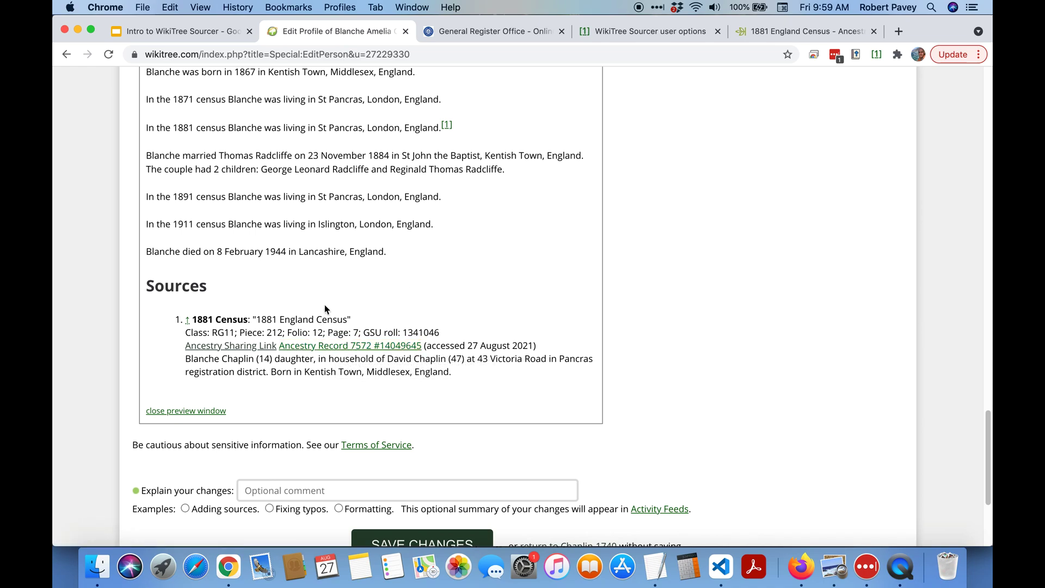
{"action": "left_click", "coordinate": [222, 350], "text": "super"}
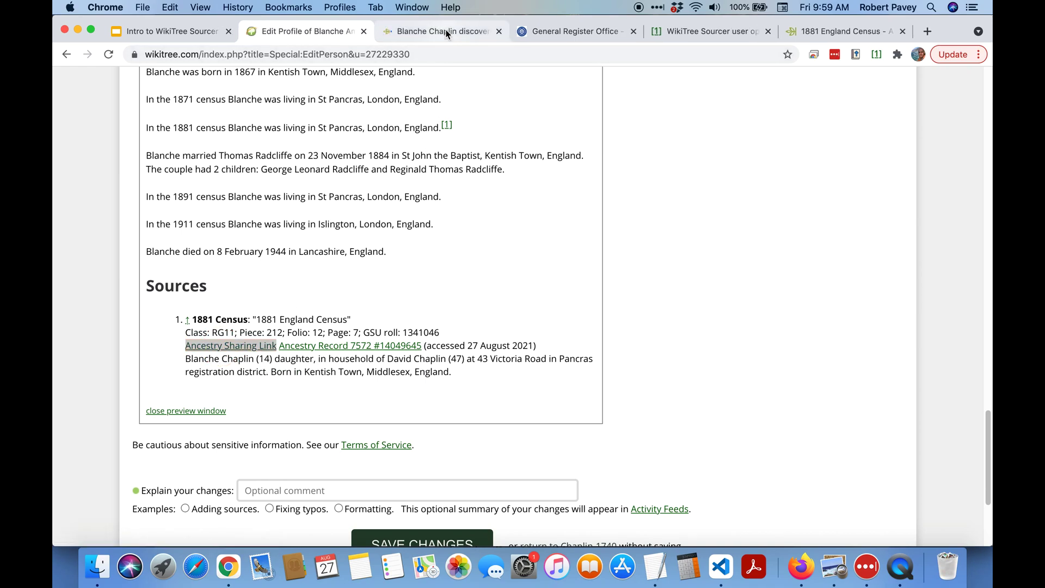
Step: View the Ancestry shared discovery page, then return to Blanche's 1881 census record
{"action": "left_click", "coordinate": [448, 33]}
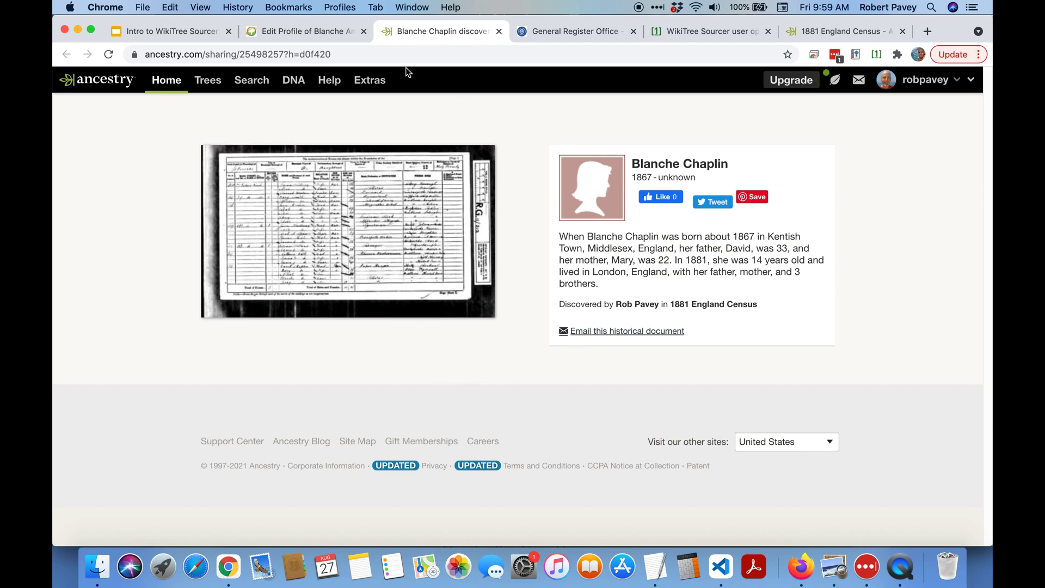
{"action": "left_click", "coordinate": [826, 35]}
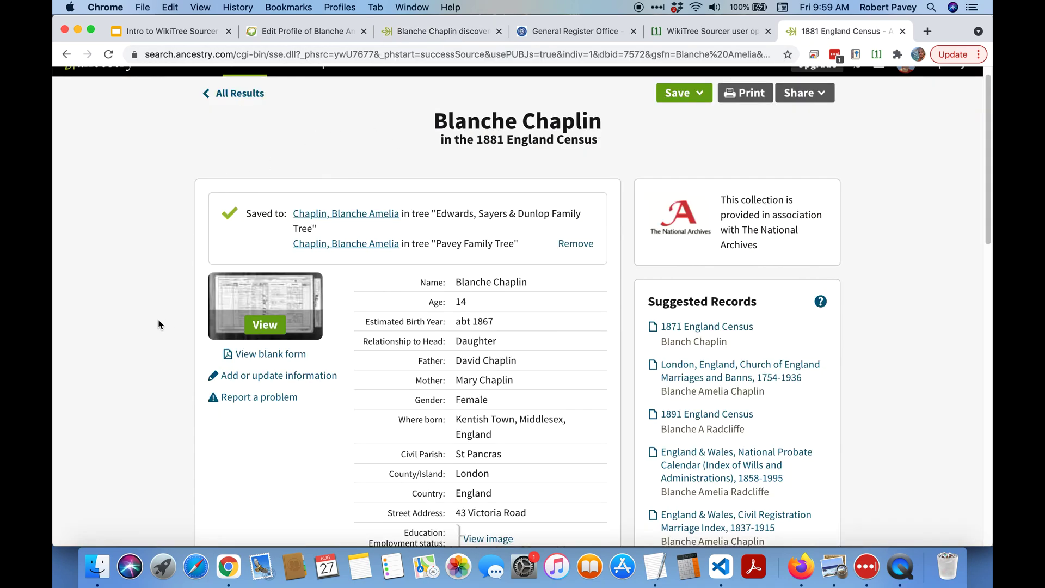
{"action": "scroll", "coordinate": [153, 322], "scroll_direction": "down", "scroll_amount": 2}
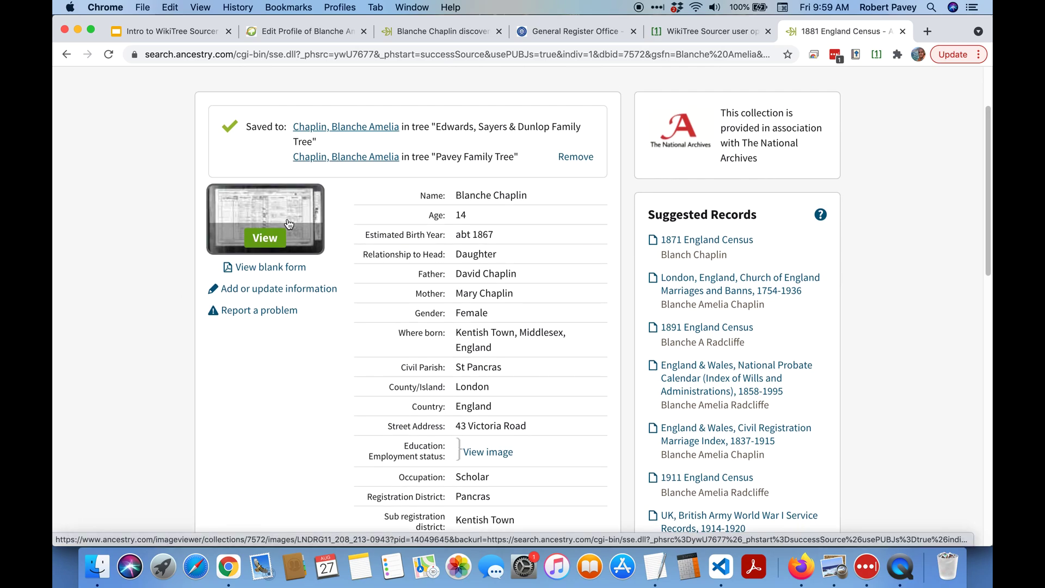
Step: Open the 1881 census page image and generate a Twitter share URL for the discovery
{"action": "left_click", "coordinate": [289, 223]}
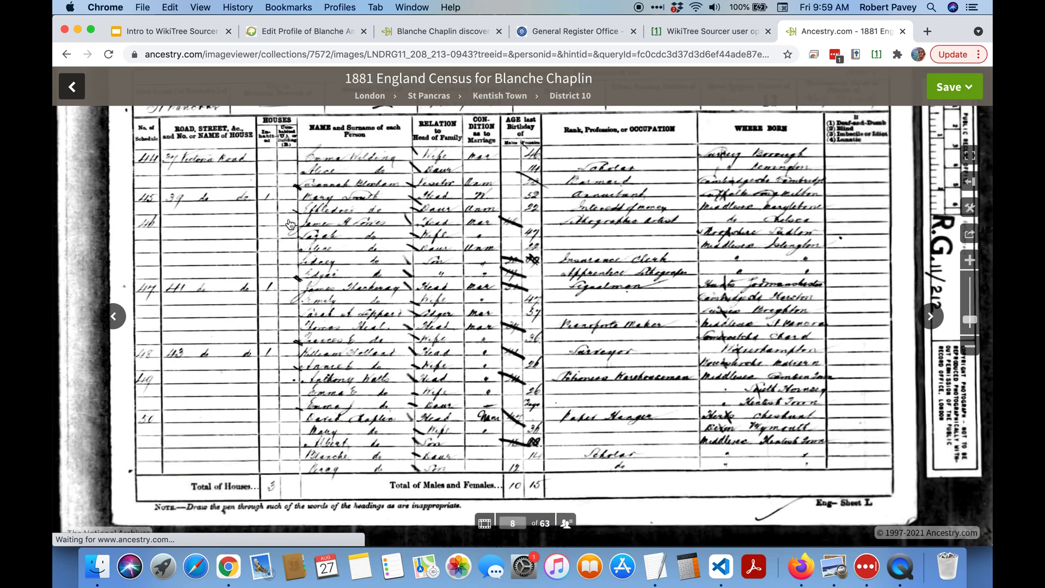
{"action": "left_click", "coordinate": [970, 235]}
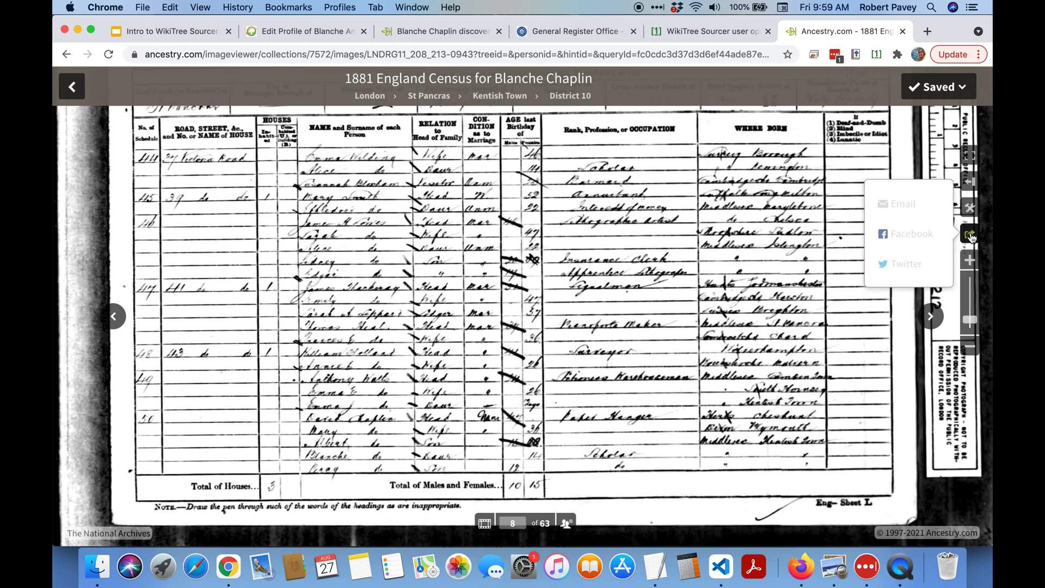
{"action": "left_click", "coordinate": [907, 265]}
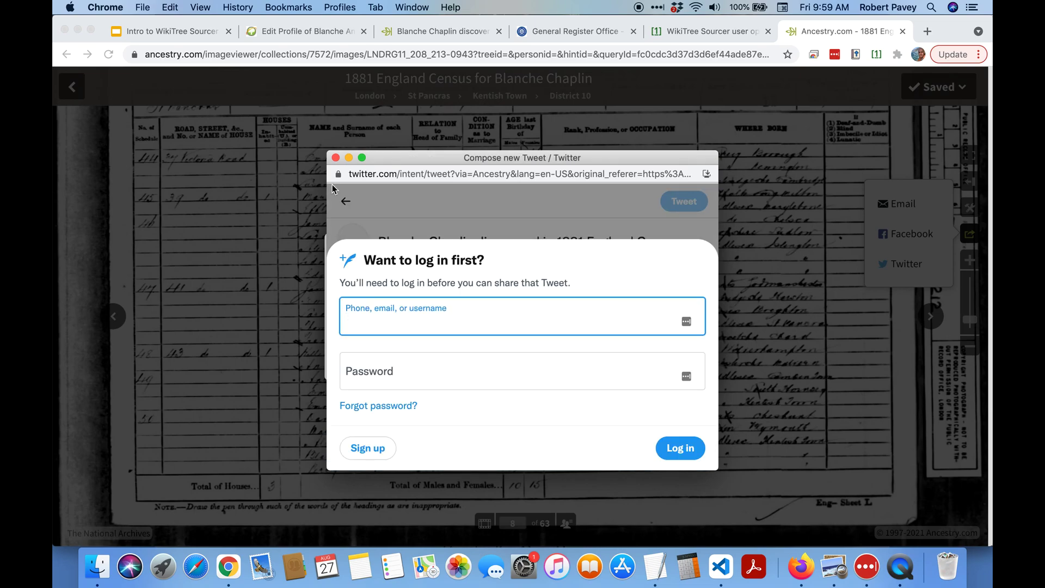
{"action": "left_click", "coordinate": [336, 158]}
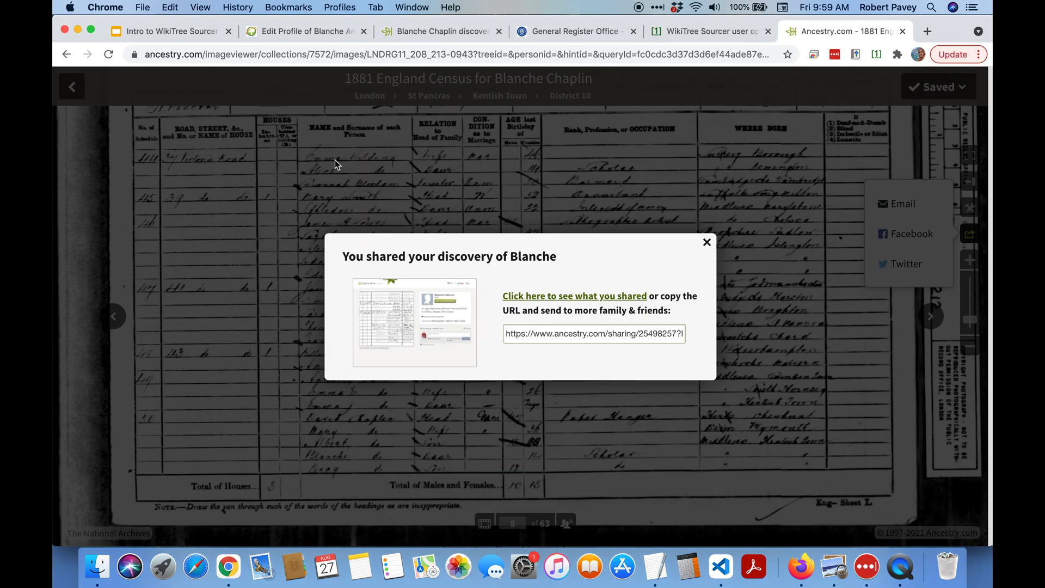
{"action": "left_click", "coordinate": [600, 335]}
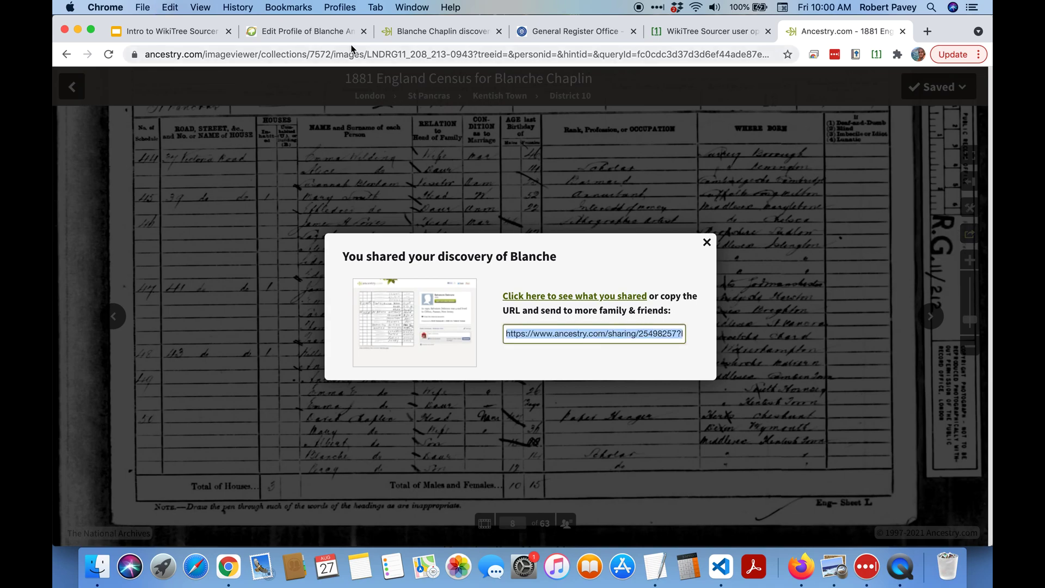
{"action": "left_click", "coordinate": [314, 34]}
{"action": "scroll", "coordinate": [338, 234], "scroll_direction": "up", "scroll_amount": 15}
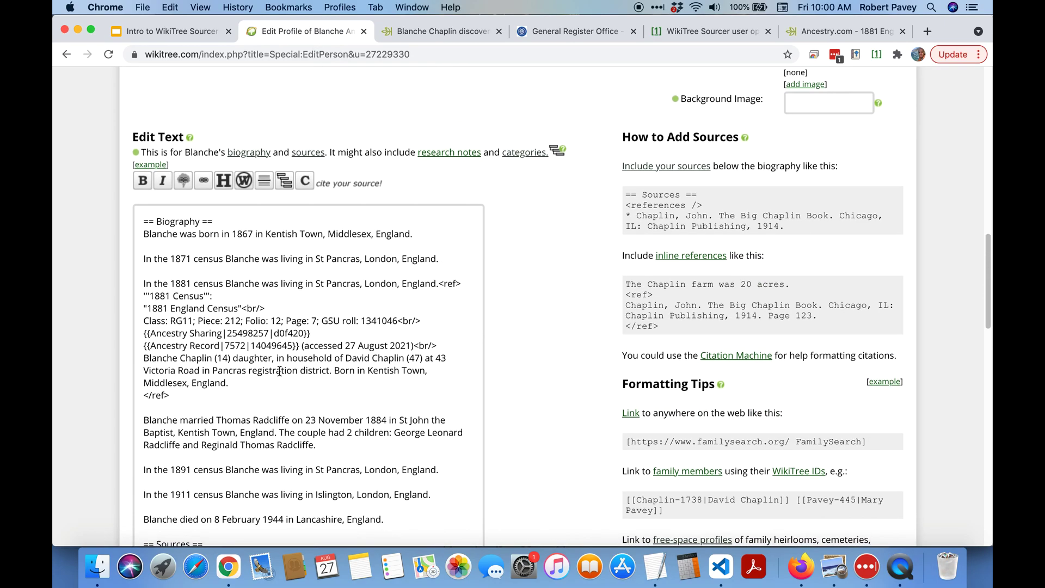
{"action": "left_click", "coordinate": [451, 322]}
{"action": "key", "text": "Return"}
{"action": "type", "text": "https://www.ancestry.com/sharing/25498257?h=d0f420&utm_campaign=bandido-webparts&utm_source=post-share-modal&utm_medium=copy-url"}
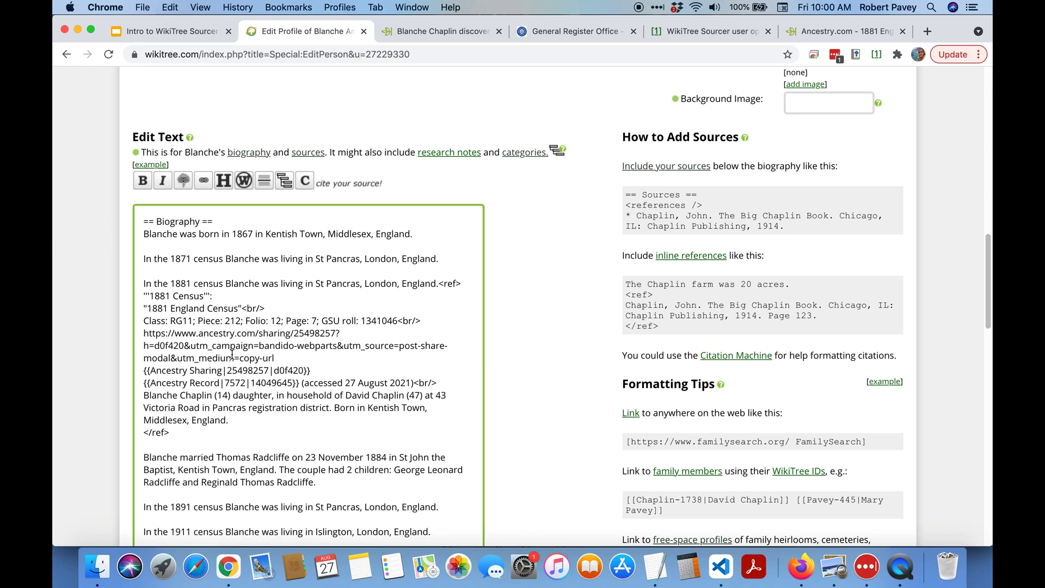
{"action": "left_click_drag", "start_coordinate": [184, 346], "coordinate": [292, 356]}
{"action": "key", "text": "BackSpace"}
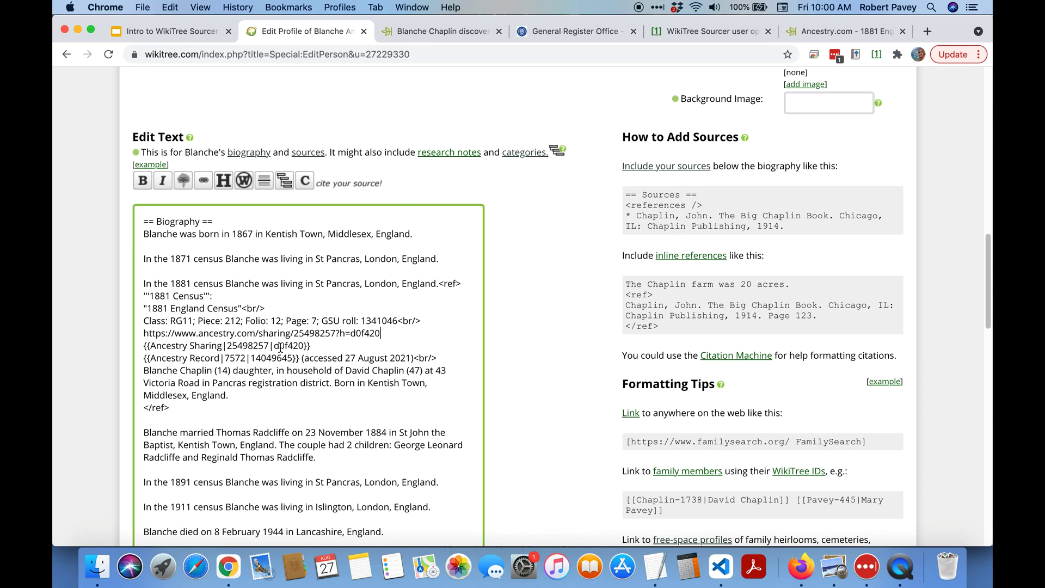
{"action": "left_click_drag", "start_coordinate": [141, 331], "coordinate": [141, 345]}
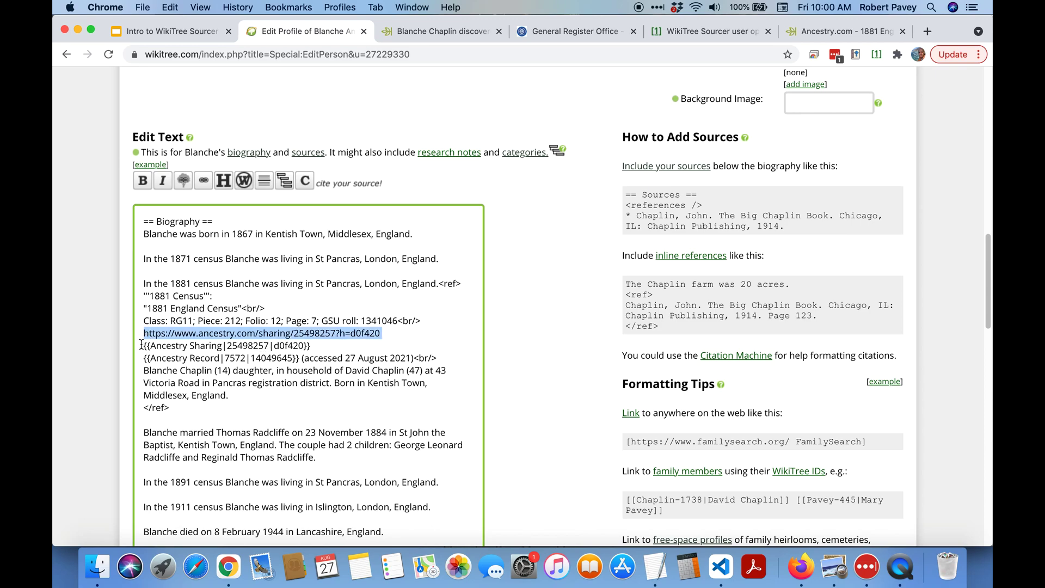
{"action": "key", "text": "BackSpace"}
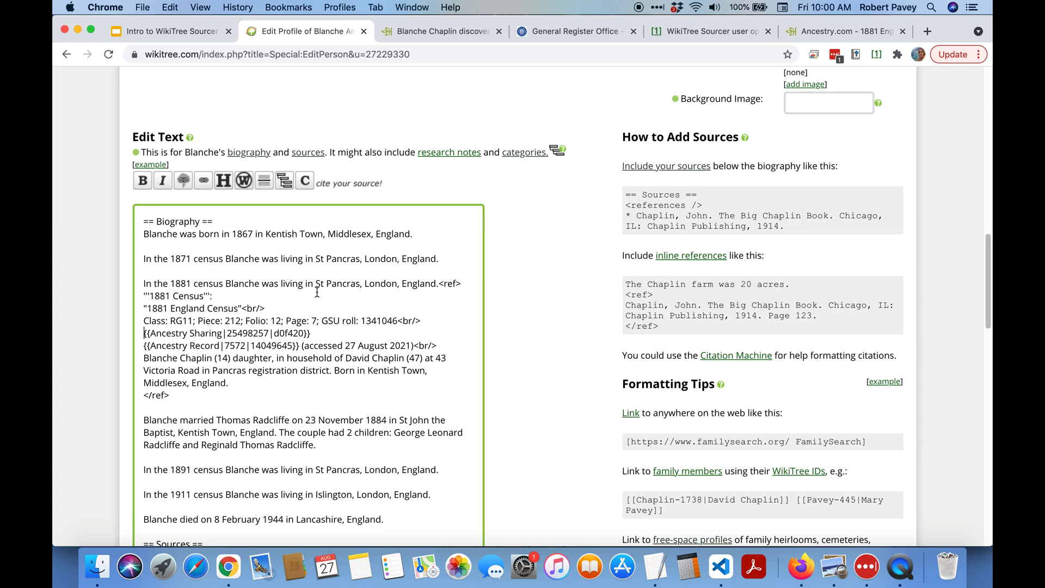
{"action": "scroll", "coordinate": [368, 272], "scroll_direction": "down", "scroll_amount": 10}
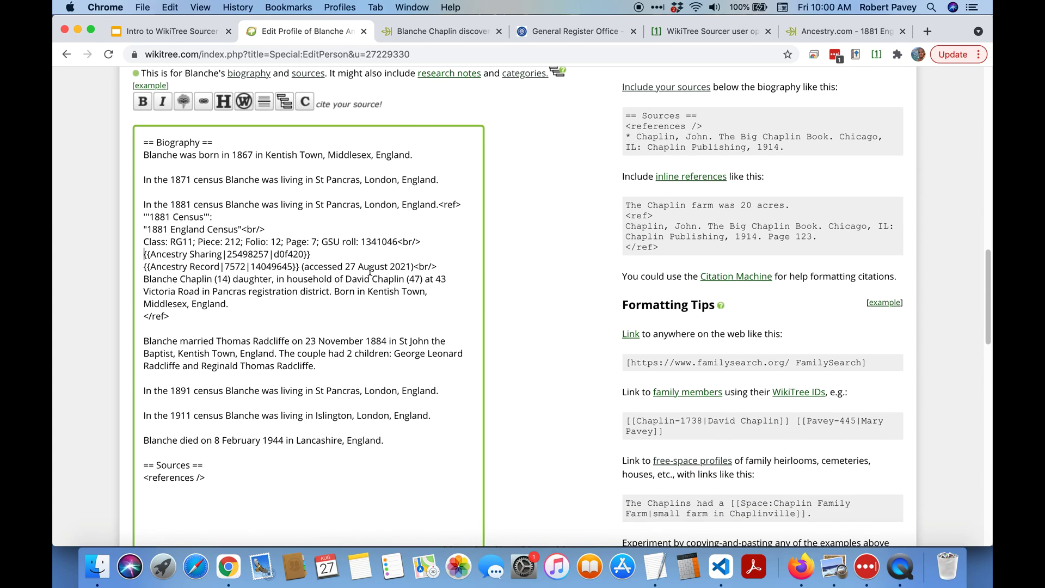
{"action": "scroll", "coordinate": [492, 329], "scroll_direction": "down", "scroll_amount": 2}
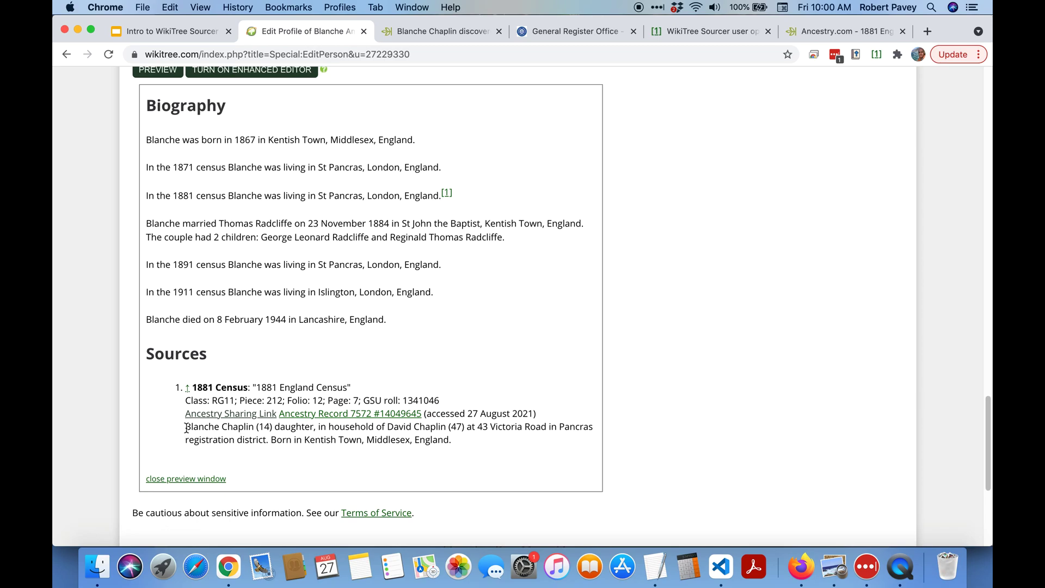
{"action": "left_click_drag", "start_coordinate": [186, 427], "coordinate": [491, 441]}
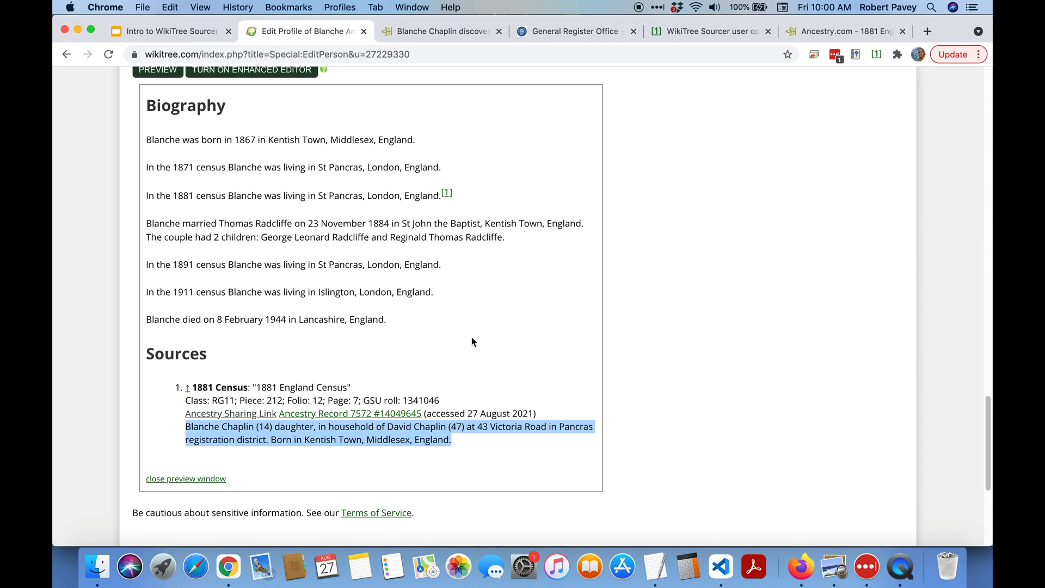
Step: In Sourcer Options, set 'Include record data at end of citation as' to Table
{"action": "left_click", "coordinate": [877, 55]}
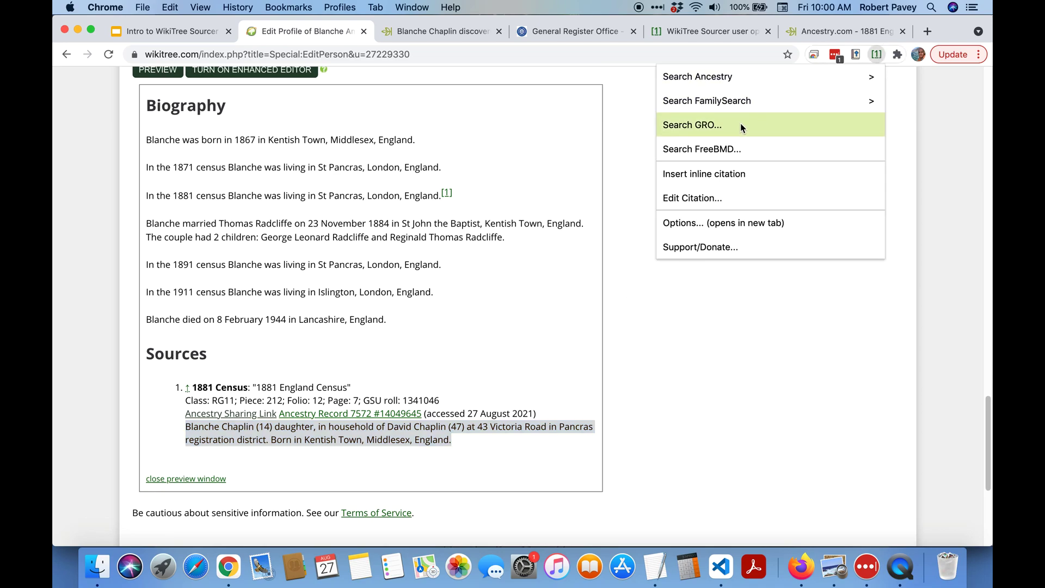
{"action": "left_click", "coordinate": [712, 218]}
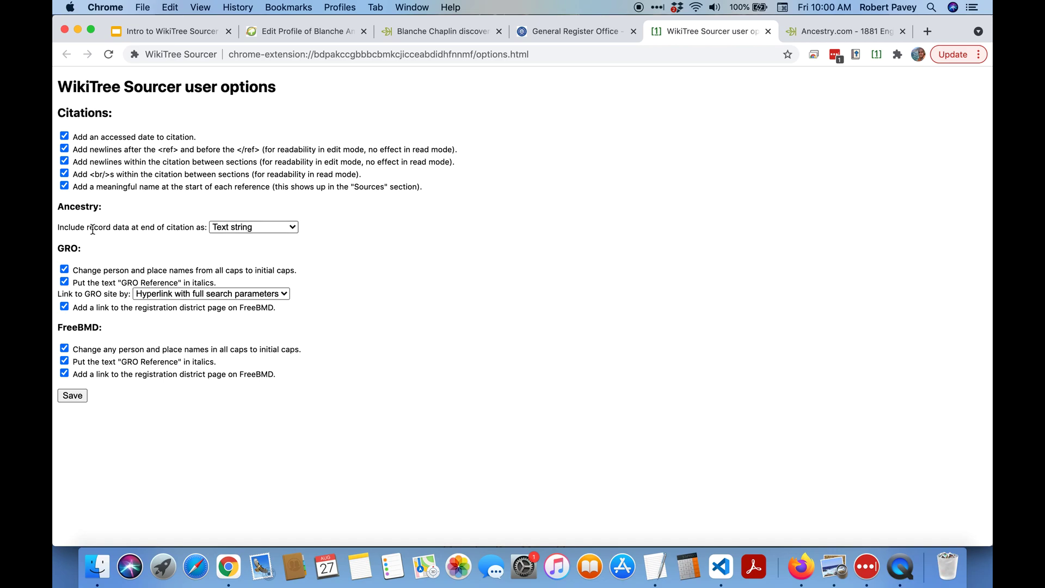
{"action": "left_click", "coordinate": [247, 229]}
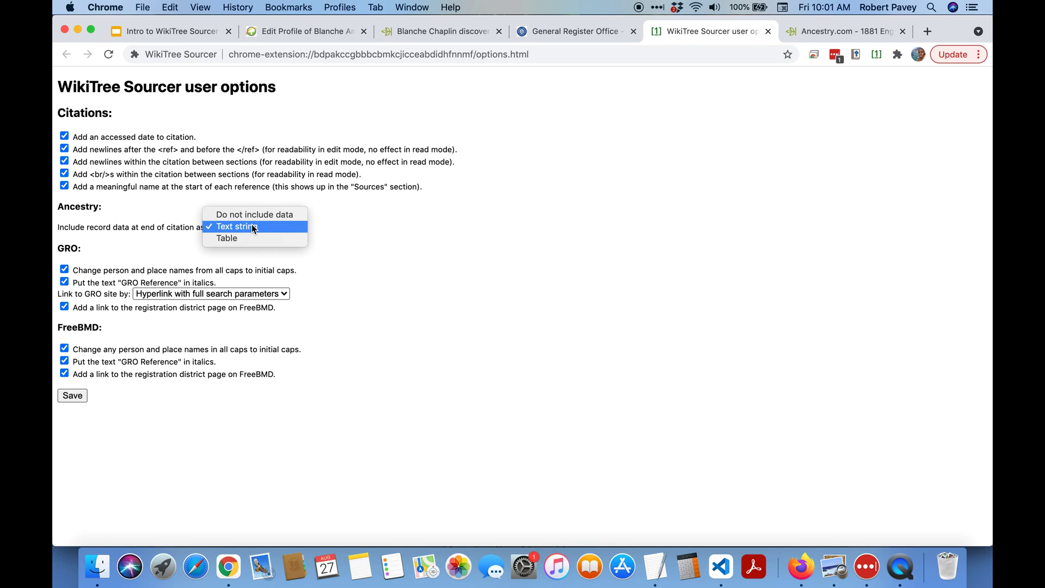
{"action": "left_click", "coordinate": [252, 238]}
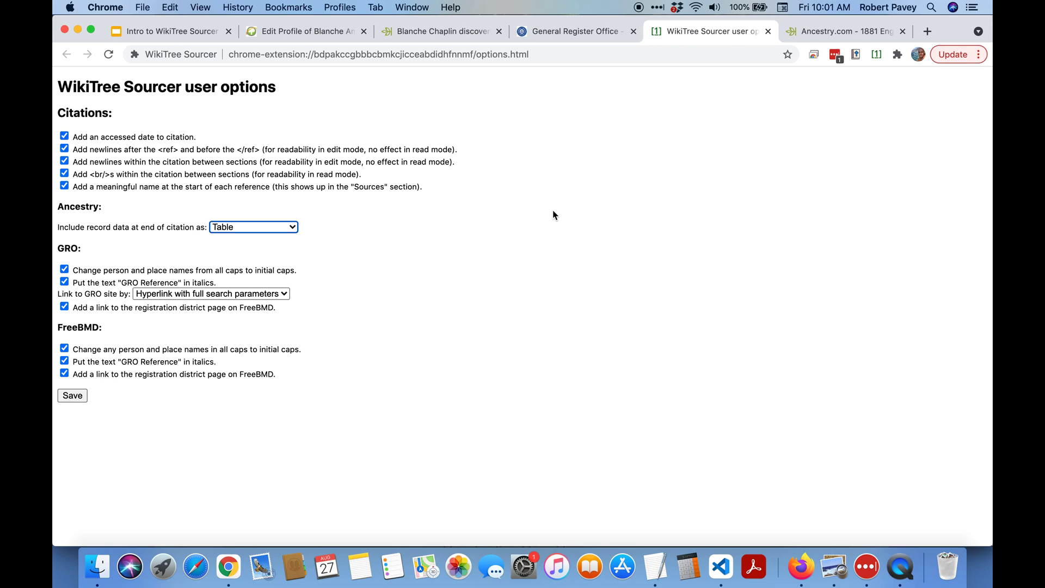
Step: Dismiss the shared discovery notice, go back to the record, and save the Table setting
{"action": "left_click", "coordinate": [848, 33]}
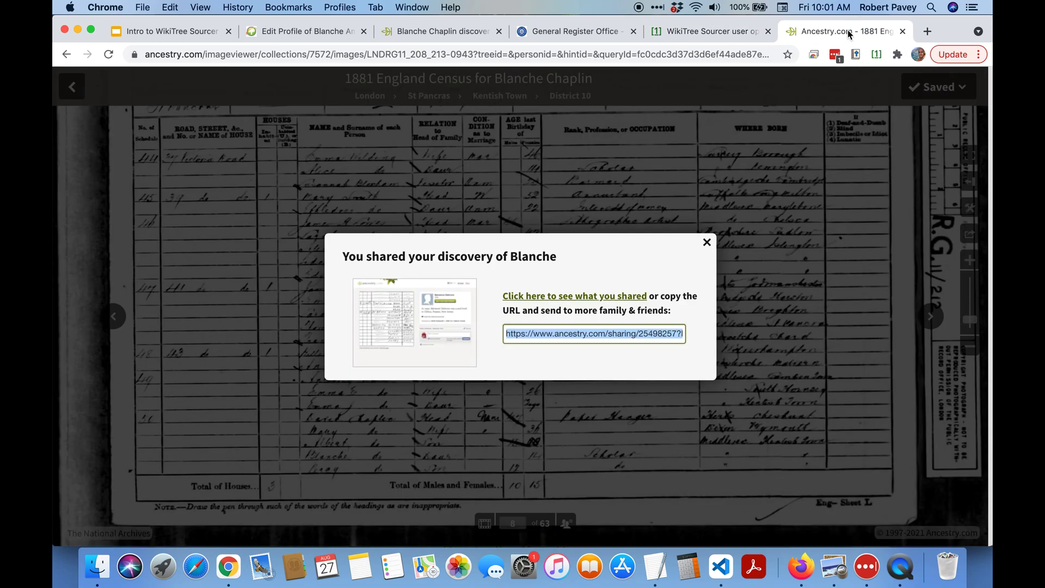
{"action": "left_click", "coordinate": [708, 241]}
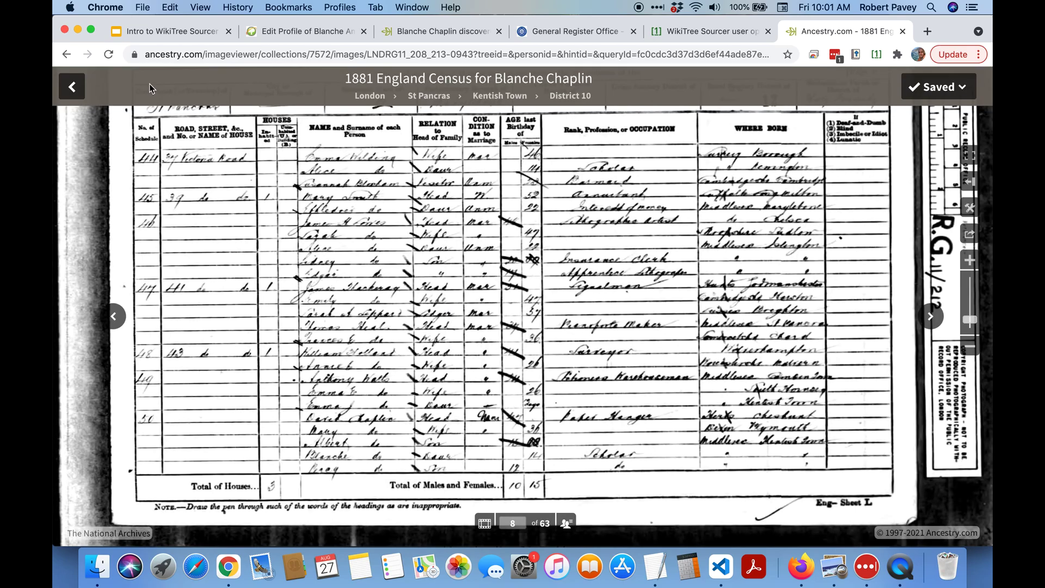
{"action": "left_click", "coordinate": [64, 56]}
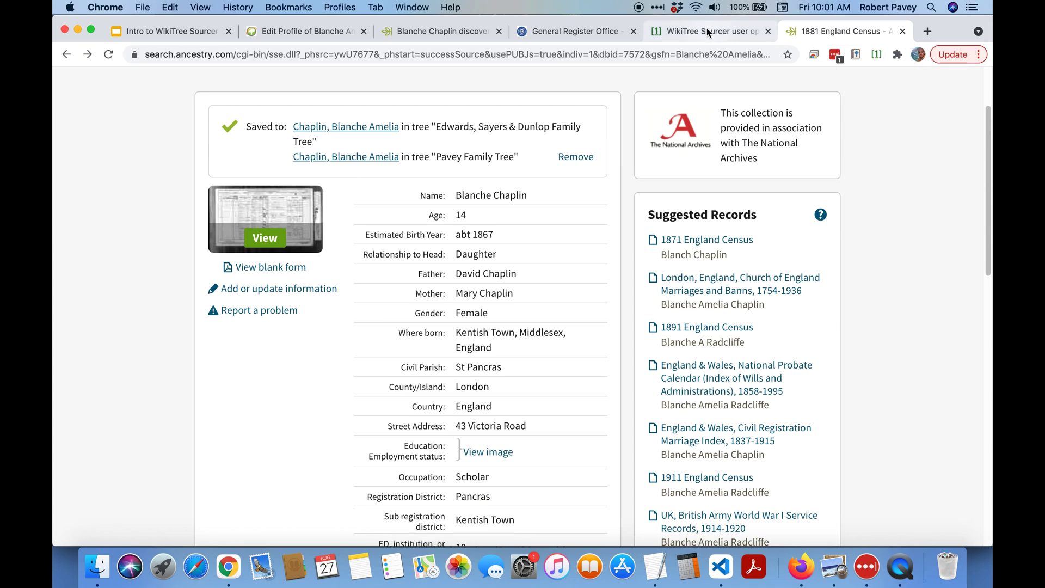
{"action": "left_click", "coordinate": [727, 35]}
{"action": "left_click", "coordinate": [72, 396]}
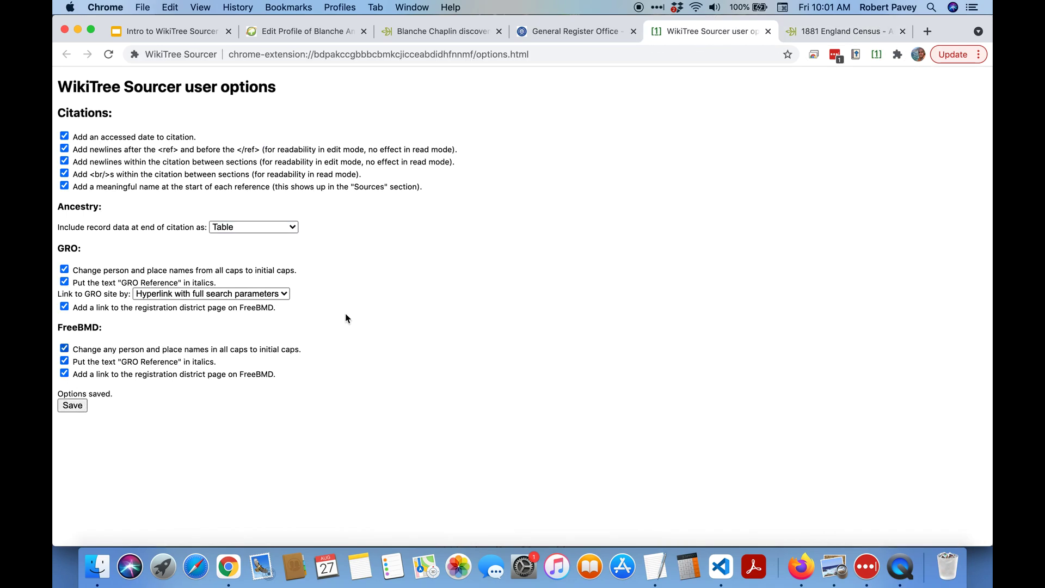
Step: Build a fresh Sourcer citation for Blanche's 1881 census record on Ancestry
{"action": "left_click", "coordinate": [862, 34]}
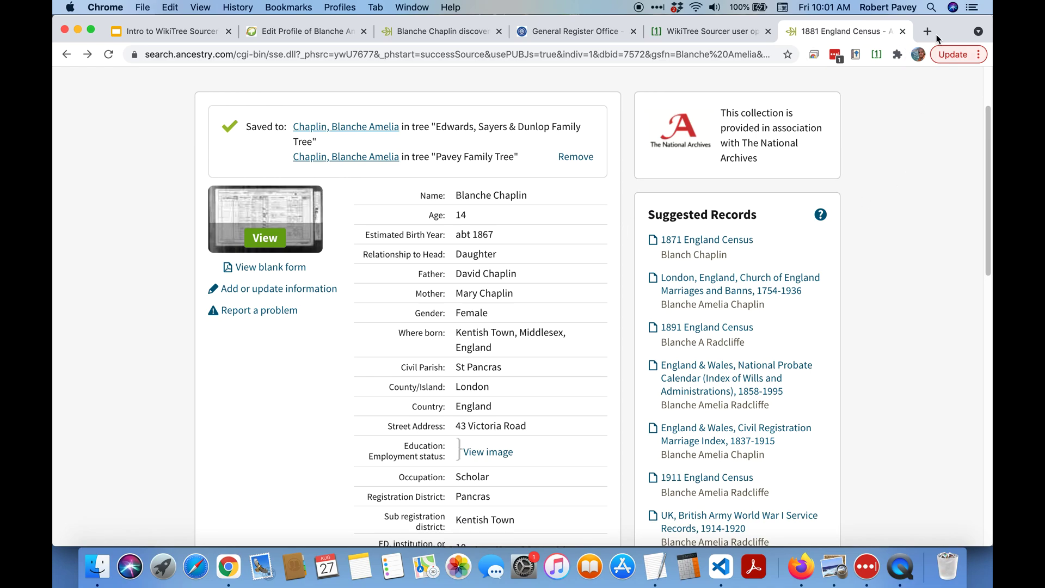
{"action": "left_click", "coordinate": [876, 54]}
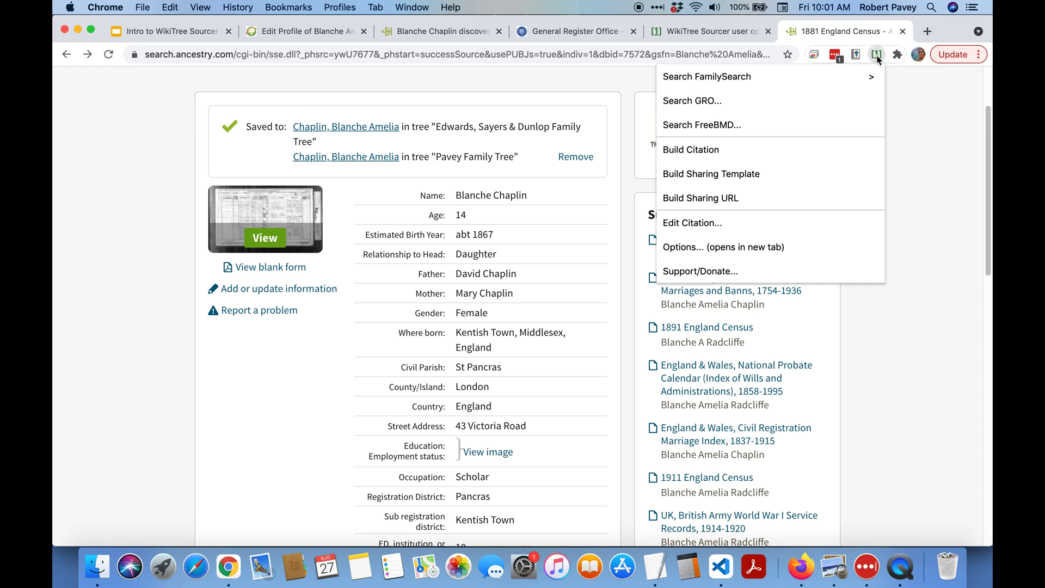
{"action": "left_click", "coordinate": [698, 149]}
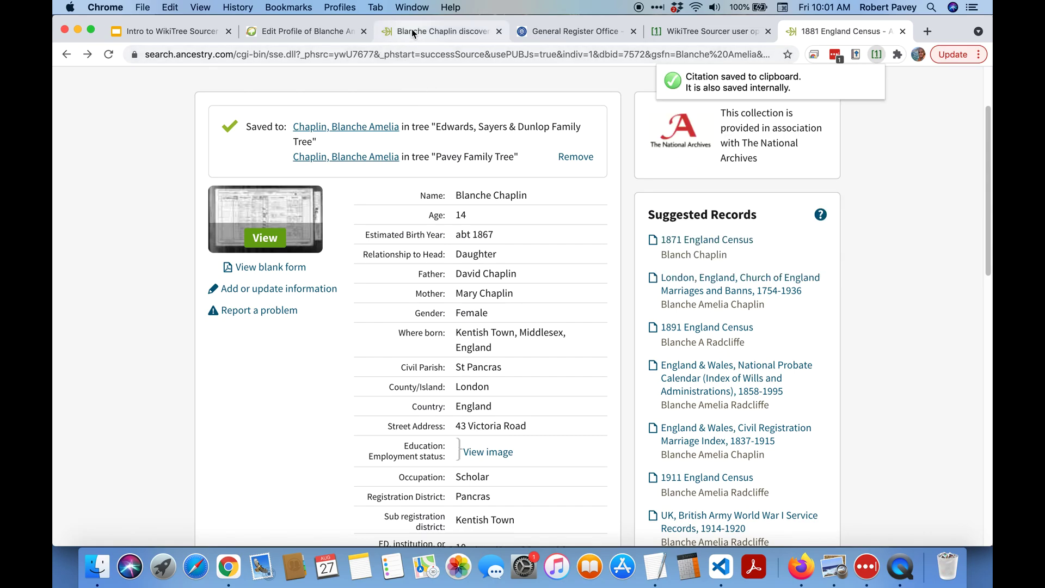
{"action": "left_click", "coordinate": [301, 36]}
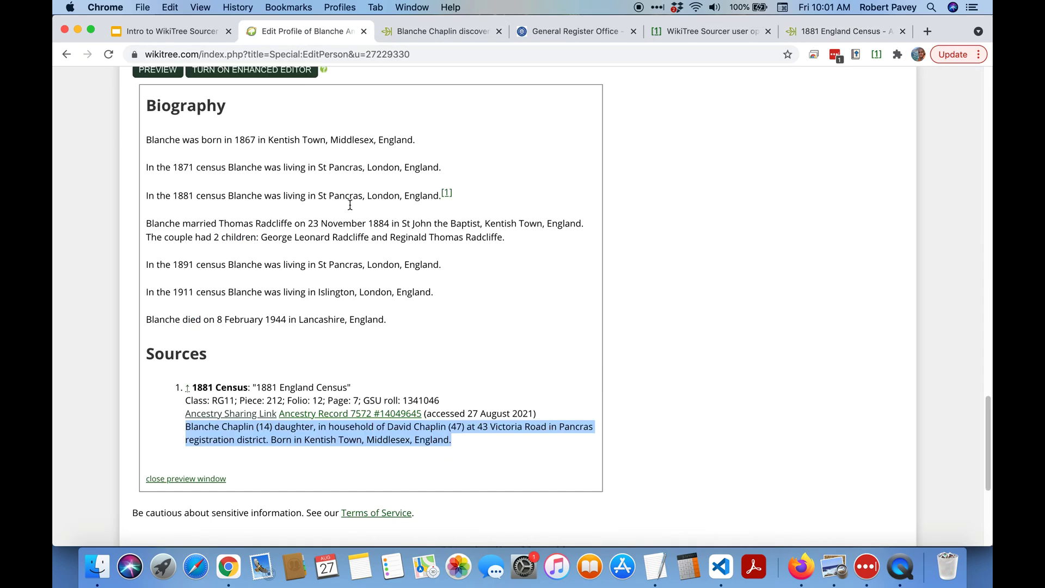
Step: Paste the new table-style citation right after the first citation's </ref>
{"action": "scroll", "coordinate": [344, 227], "scroll_direction": "up", "scroll_amount": 10}
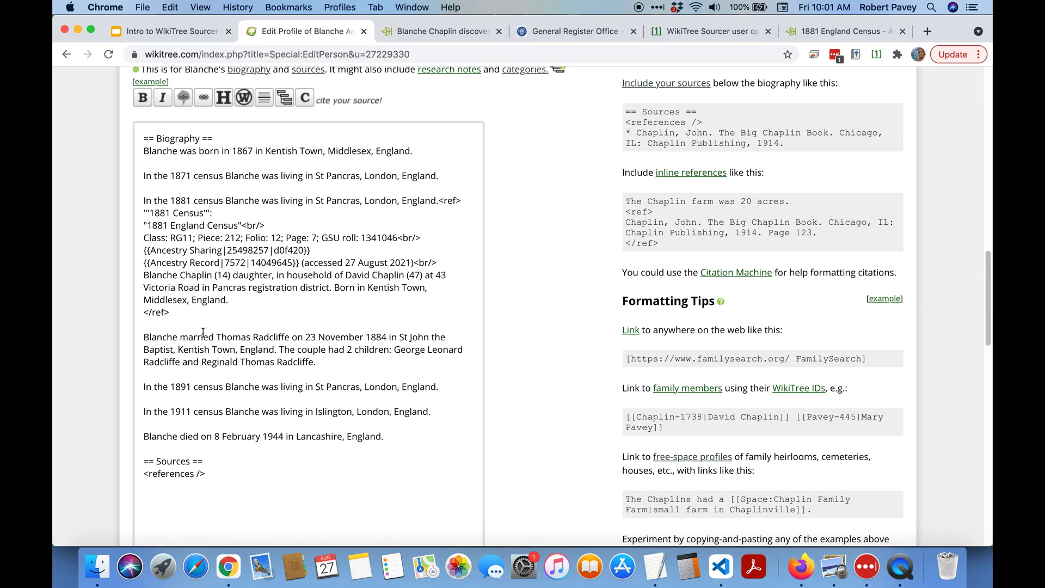
{"action": "left_click", "coordinate": [200, 314]}
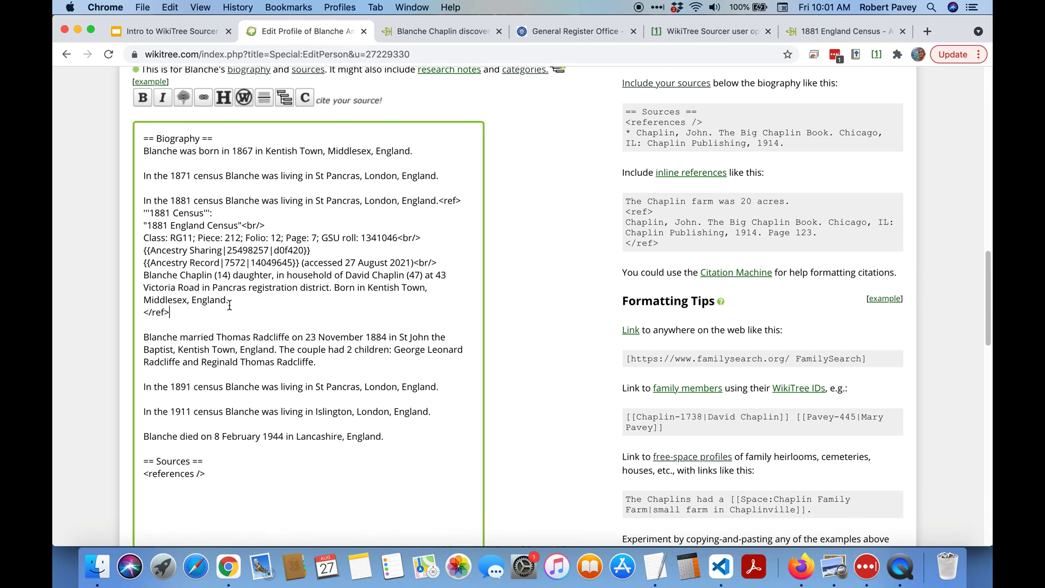
{"action": "key", "text": "super+v"}
Step: Review the preview's record-data table of household members under Sources
{"action": "scroll", "coordinate": [229, 305], "scroll_direction": "down", "scroll_amount": 5}
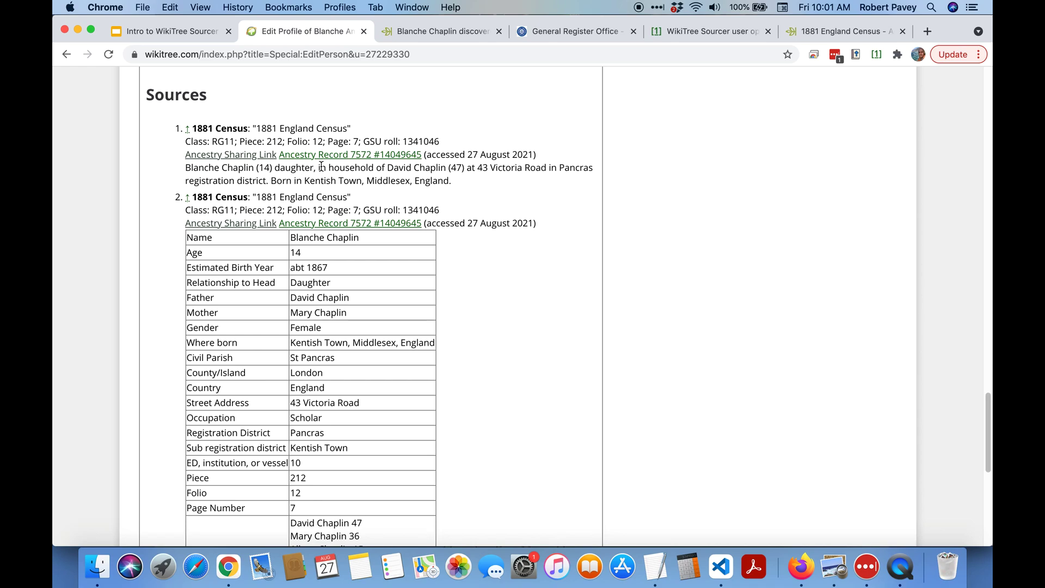
{"action": "scroll", "coordinate": [472, 271], "scroll_direction": "down", "scroll_amount": 2}
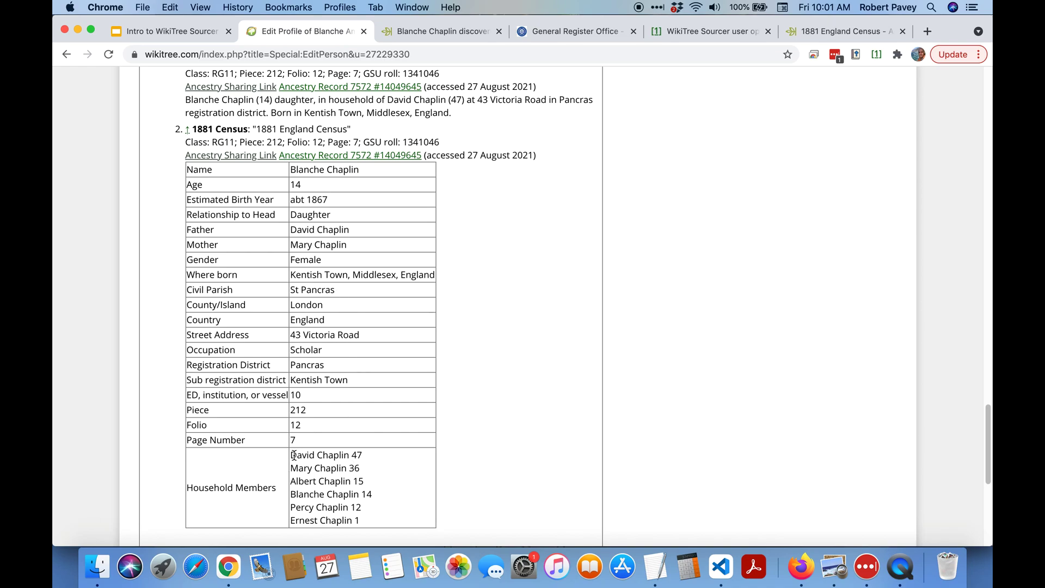
{"action": "left_click_drag", "start_coordinate": [293, 454], "coordinate": [399, 520]}
{"action": "scroll", "coordinate": [444, 281], "scroll_direction": "up", "scroll_amount": 3}
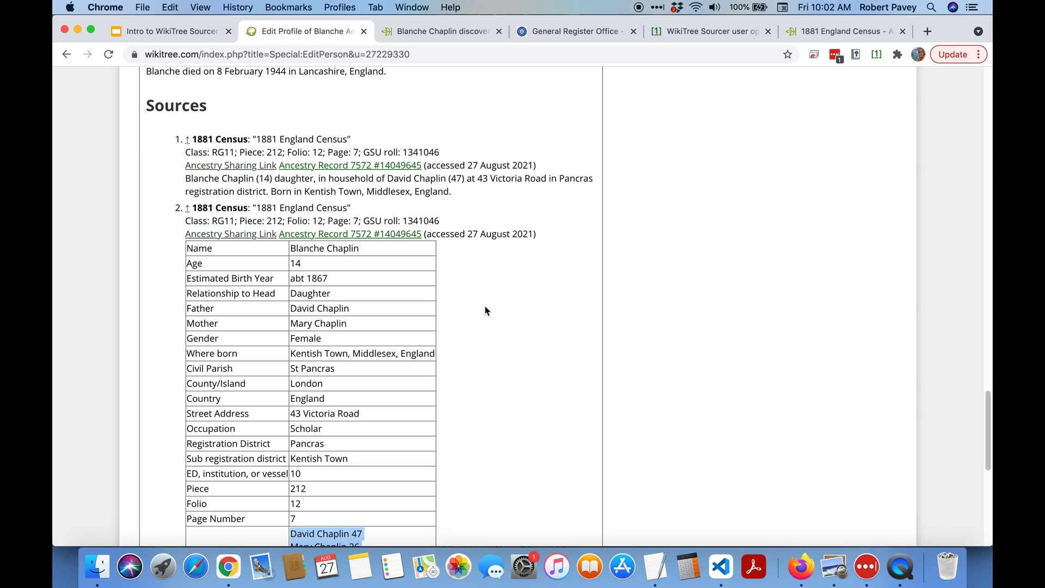
{"action": "scroll", "coordinate": [551, 210], "scroll_direction": "up", "scroll_amount": 5}
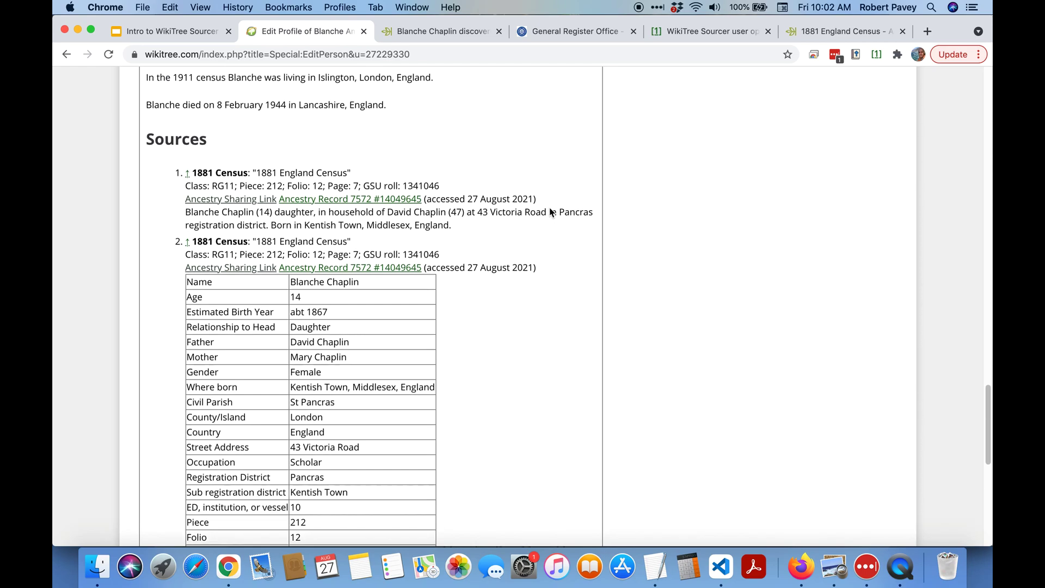
{"action": "scroll", "coordinate": [538, 196], "scroll_direction": "up", "scroll_amount": 5}
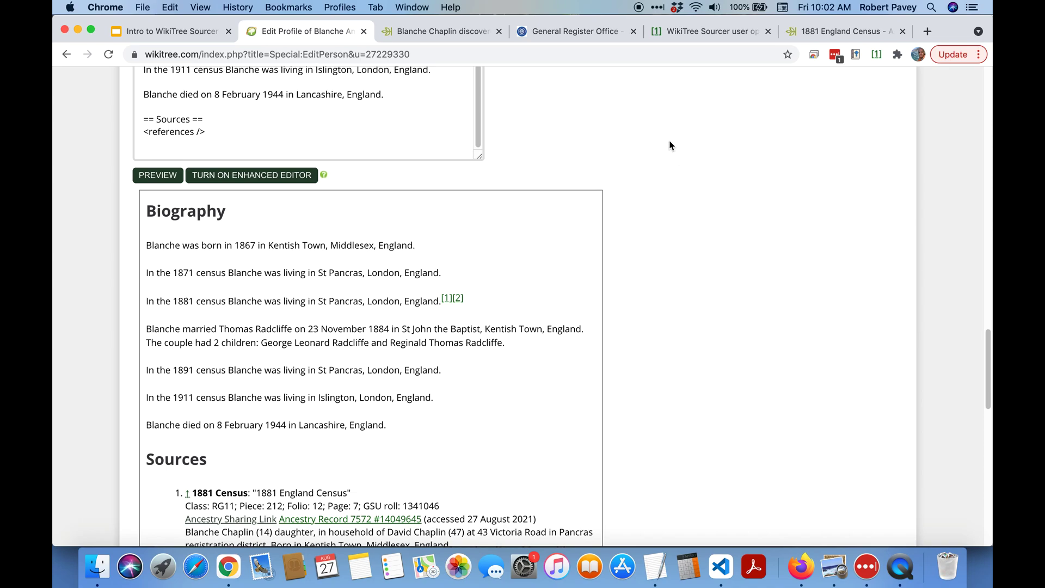
{"action": "scroll", "coordinate": [737, 283], "scroll_direction": "down", "scroll_amount": 5}
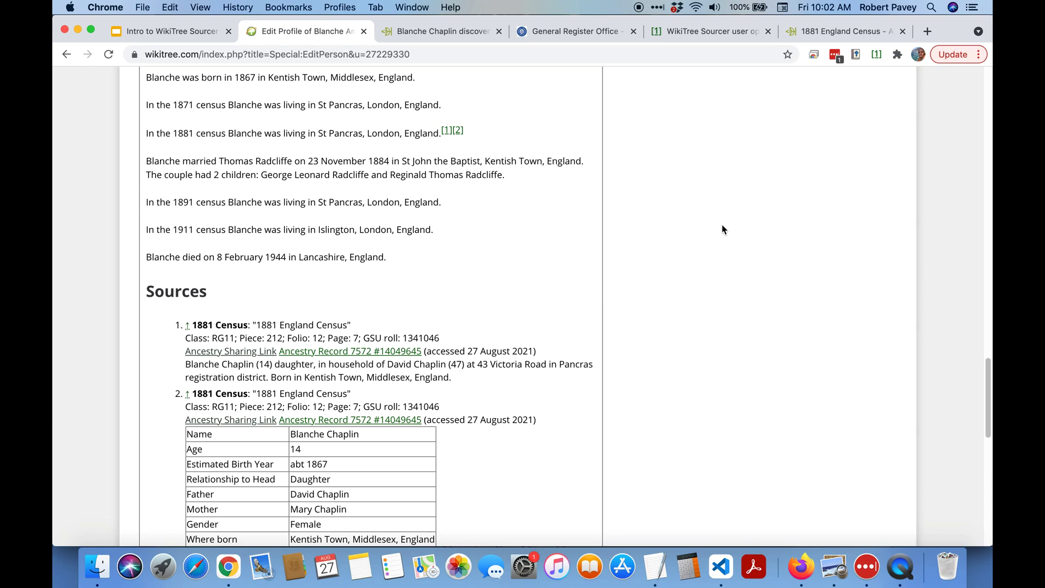
{"action": "scroll", "coordinate": [722, 224], "scroll_direction": "up", "scroll_amount": 2}
{"action": "left_click", "coordinate": [836, 37]}
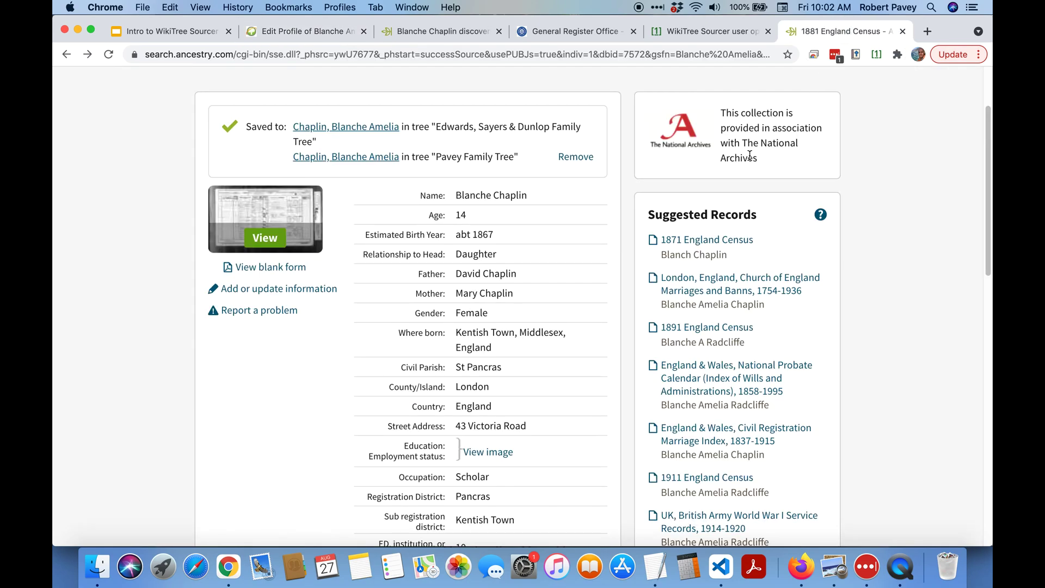
Step: Search FamilySearch's England and Wales Census, 1881 collection for the same Blanche Chaplin record
{"action": "scroll", "coordinate": [142, 211], "scroll_direction": "up", "scroll_amount": 3}
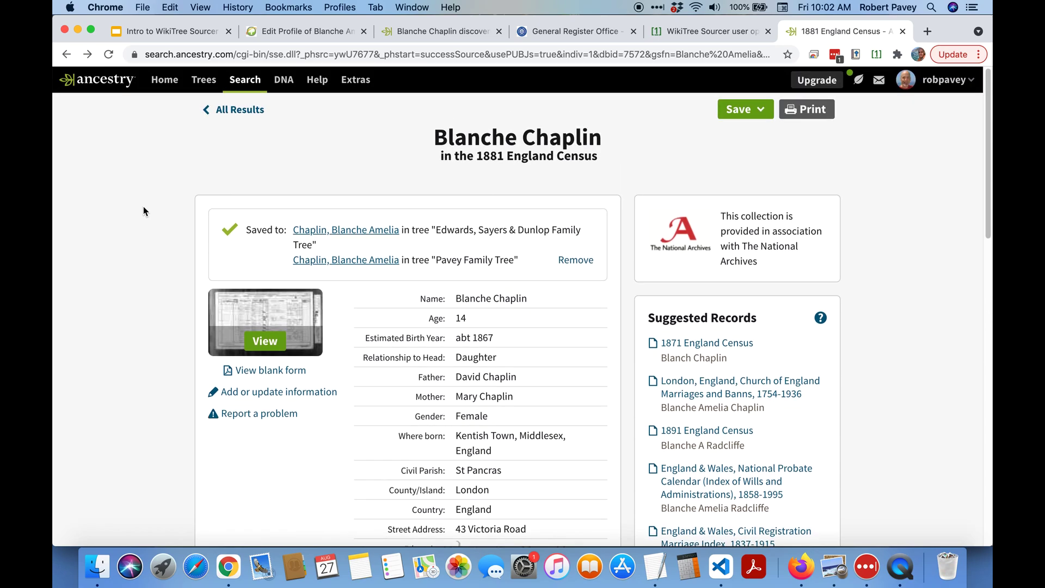
{"action": "left_click", "coordinate": [876, 54]}
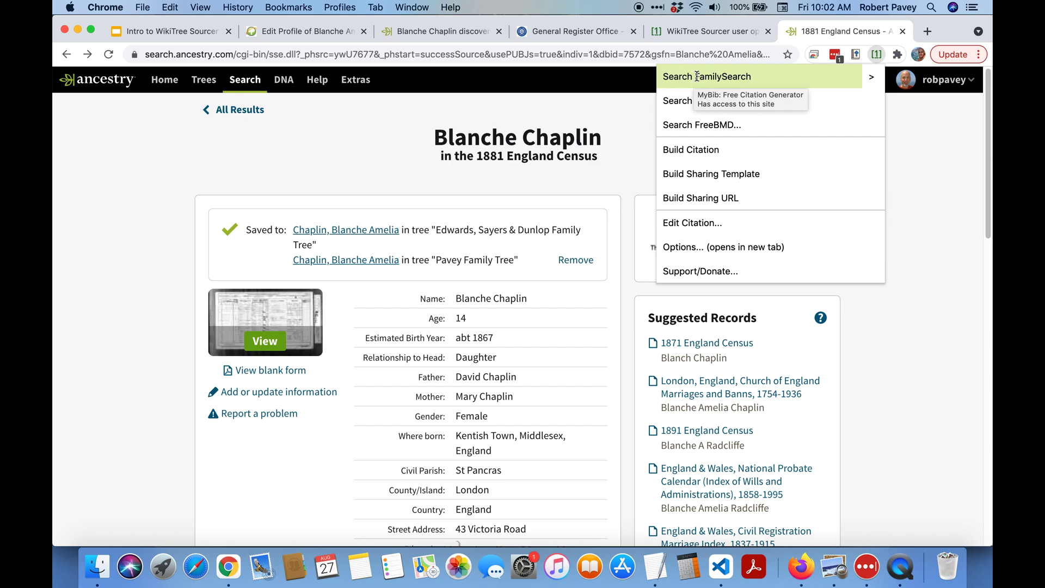
{"action": "left_click", "coordinate": [871, 77]}
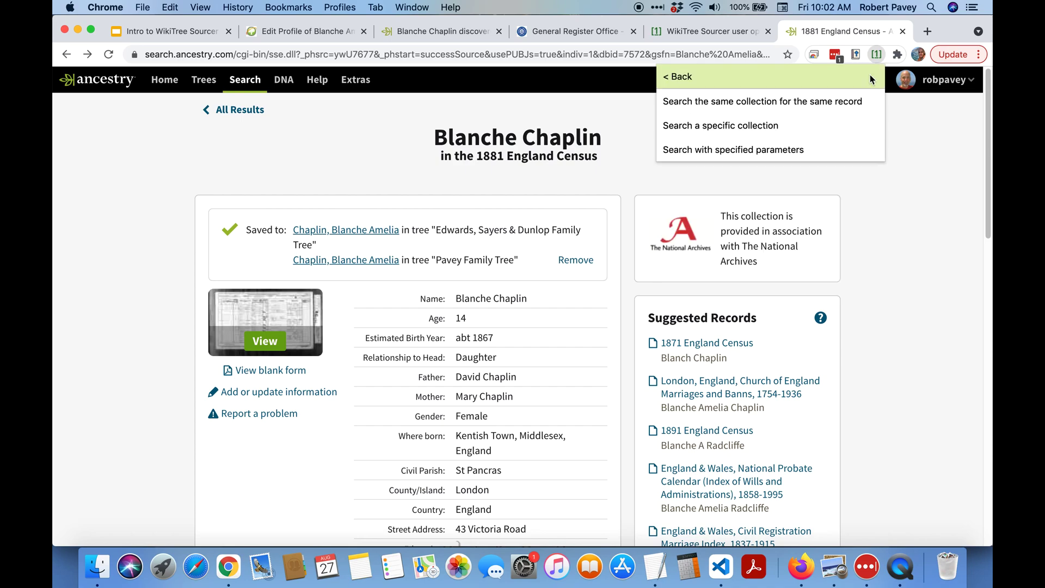
{"action": "left_click", "coordinate": [727, 102]}
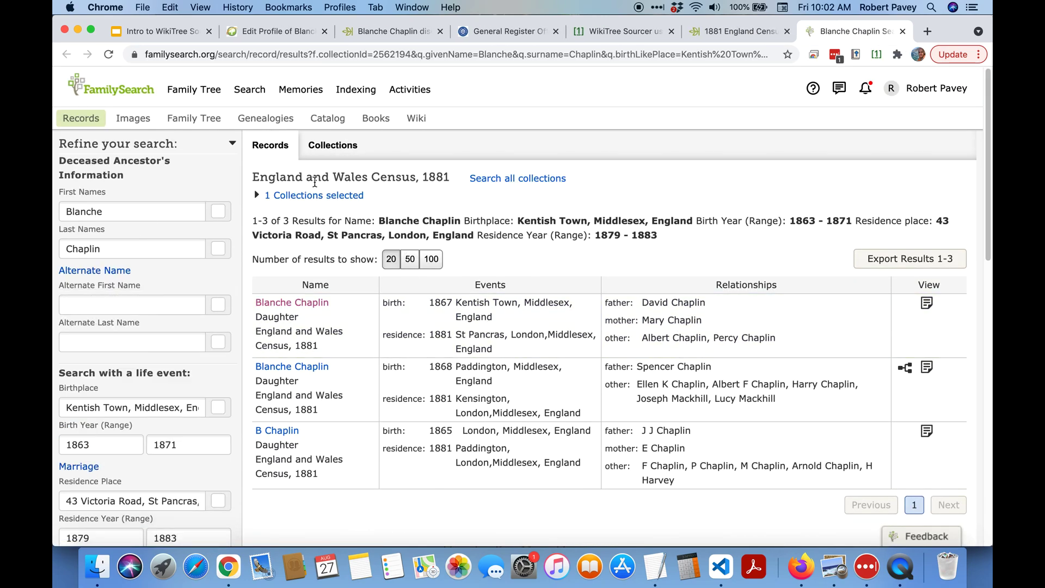
Step: Open the search result for Blanche Chaplin born 1867
{"action": "left_click_drag", "start_coordinate": [255, 179], "coordinate": [450, 176]}
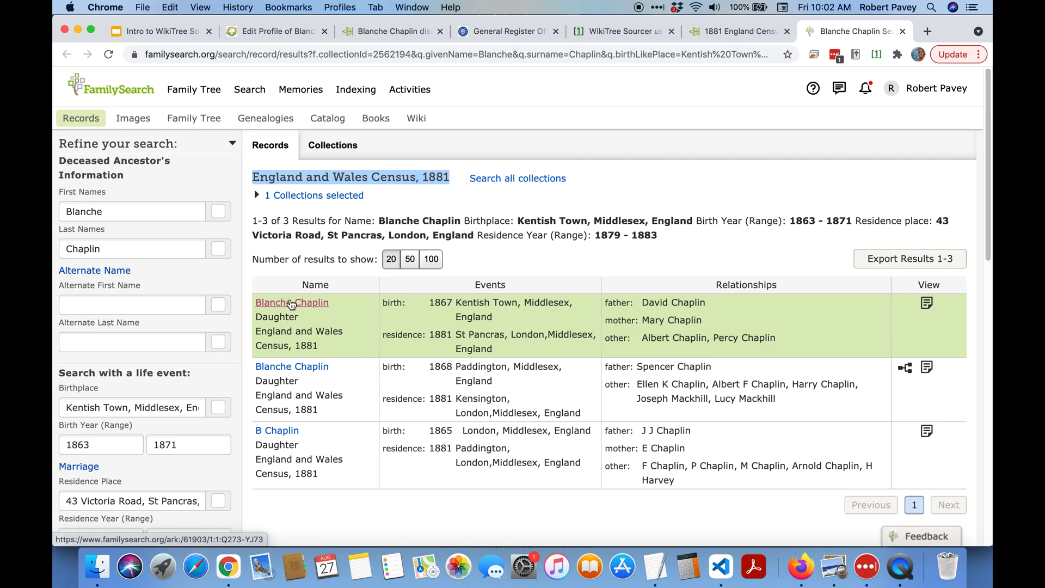
{"action": "left_click", "coordinate": [292, 304]}
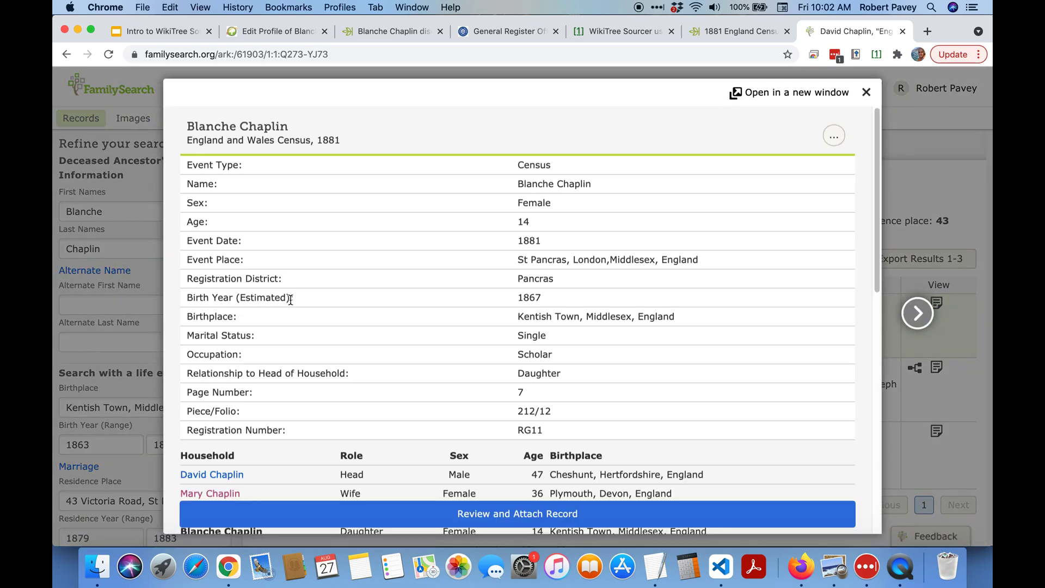
{"action": "scroll", "coordinate": [430, 278], "scroll_direction": "down", "scroll_amount": 4}
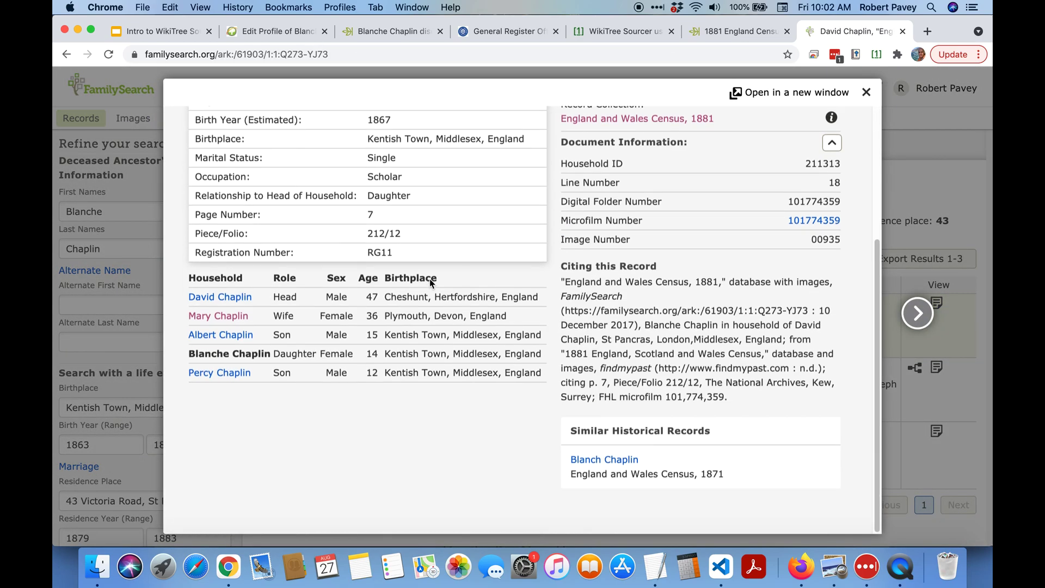
{"action": "scroll", "coordinate": [430, 279], "scroll_direction": "up", "scroll_amount": 4}
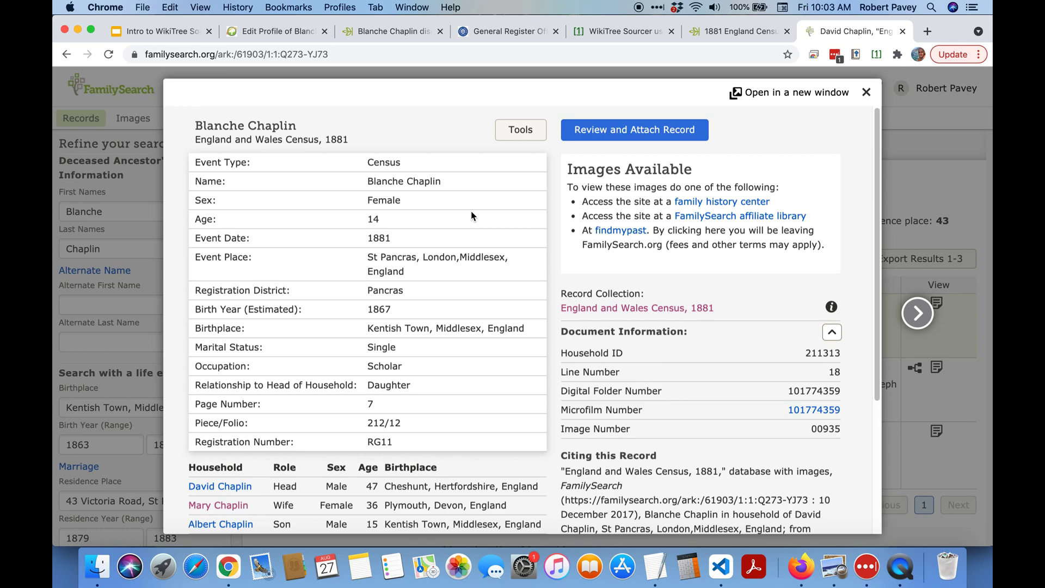
Step: Build a Sourcer citation for the FamilySearch 1881 census record
{"action": "left_click", "coordinate": [877, 54]}
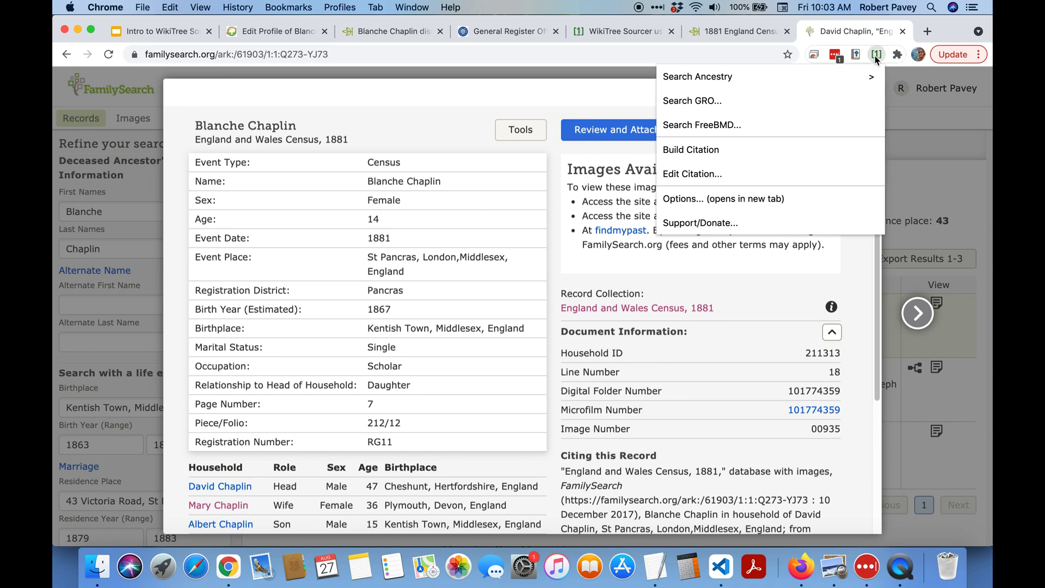
{"action": "left_click", "coordinate": [720, 149]}
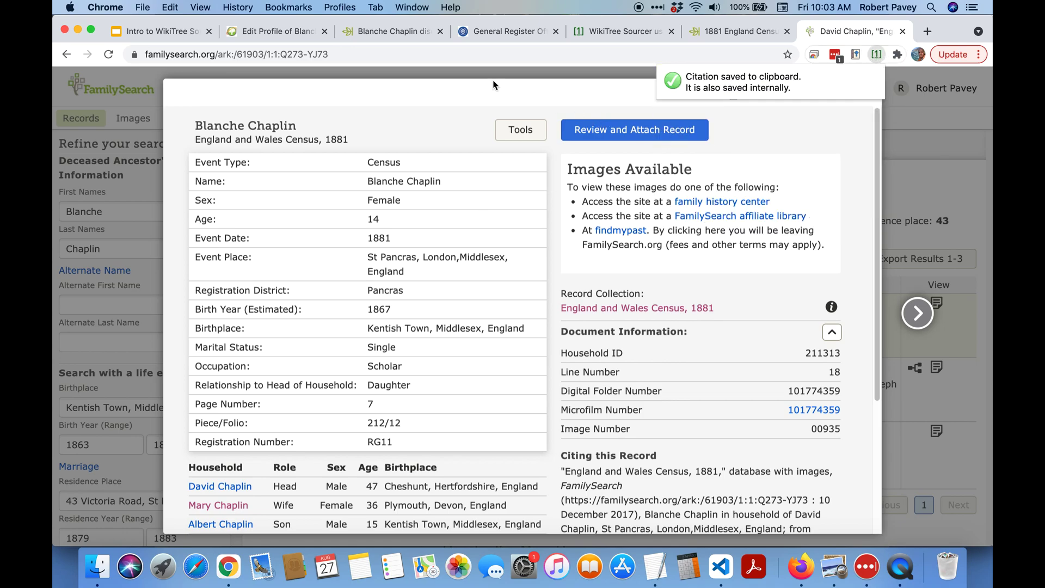
{"action": "left_click", "coordinate": [276, 32]}
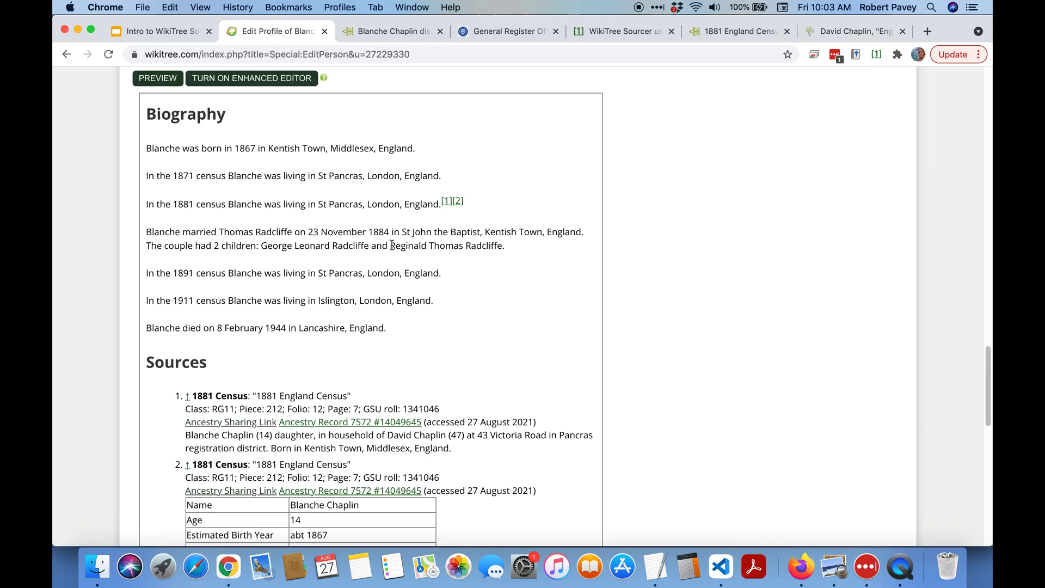
Step: Replace the table-style Ancestry <ref> block with the pasted FamilySearch 1881 citation and preview
{"action": "scroll", "coordinate": [390, 248], "scroll_direction": "up", "scroll_amount": 5}
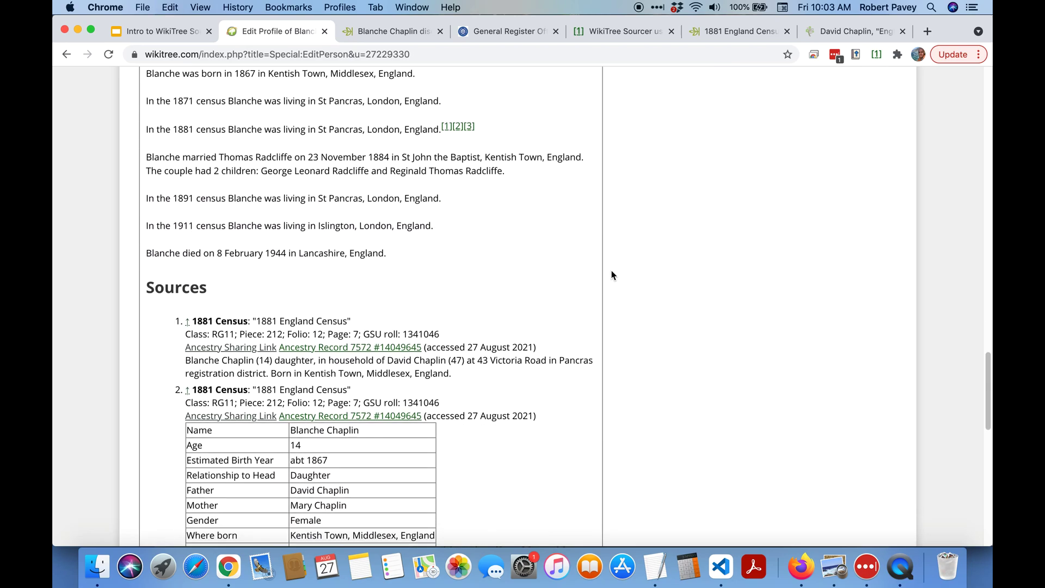
{"action": "scroll", "coordinate": [151, 357], "scroll_direction": "up", "scroll_amount": 15}
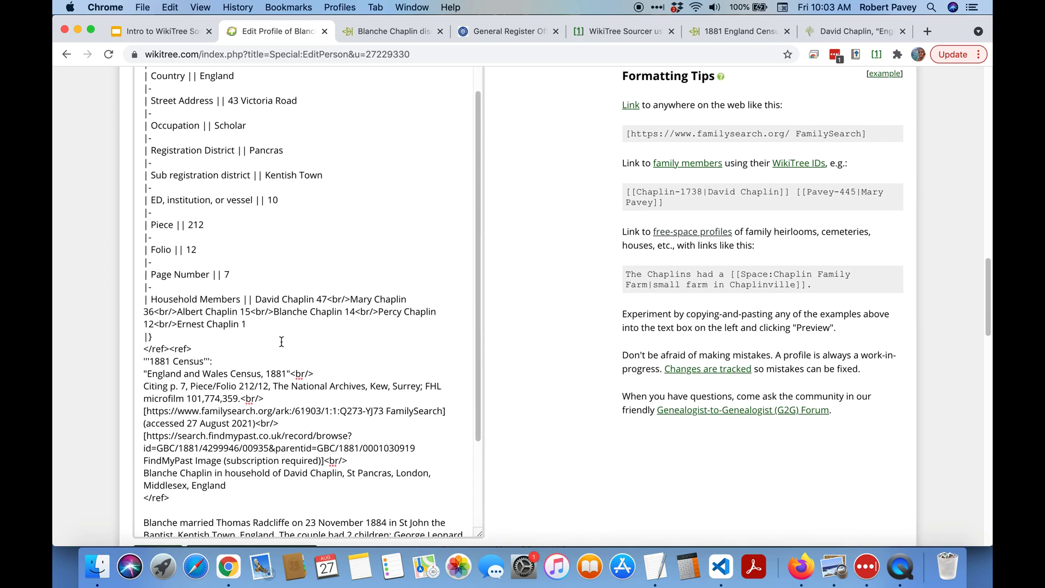
{"action": "left_click_drag", "start_coordinate": [169, 358], "coordinate": [143, 345]}
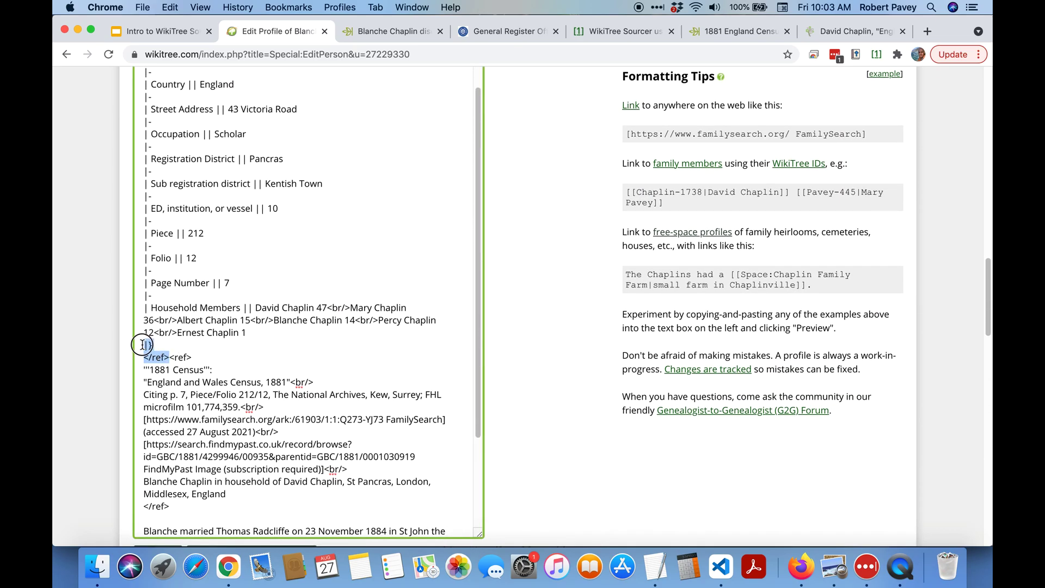
{"action": "scroll", "coordinate": [288, 234], "scroll_direction": "up", "scroll_amount": 8}
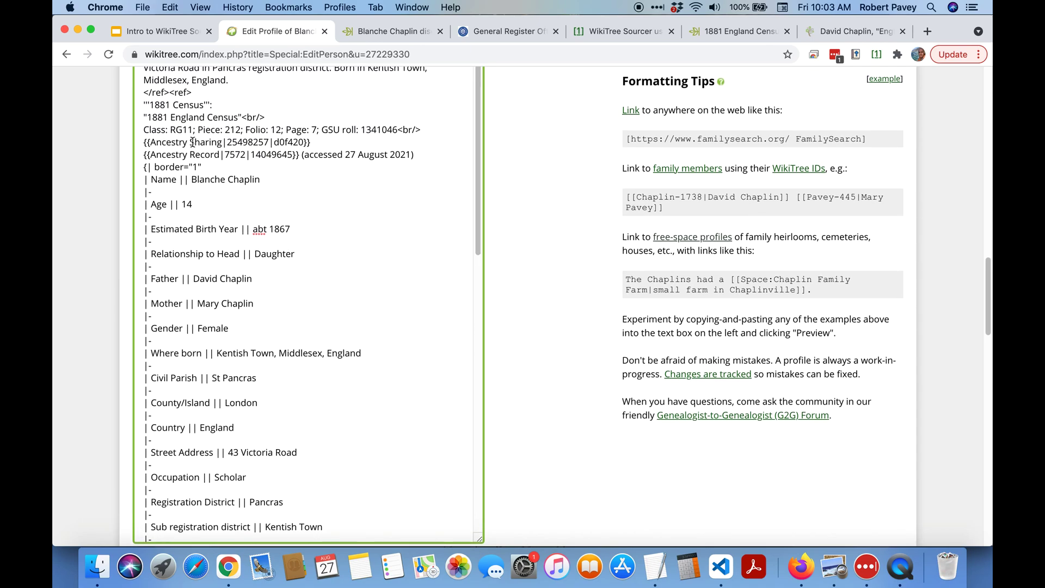
{"action": "left_click", "coordinate": [169, 97], "text": "shift"}
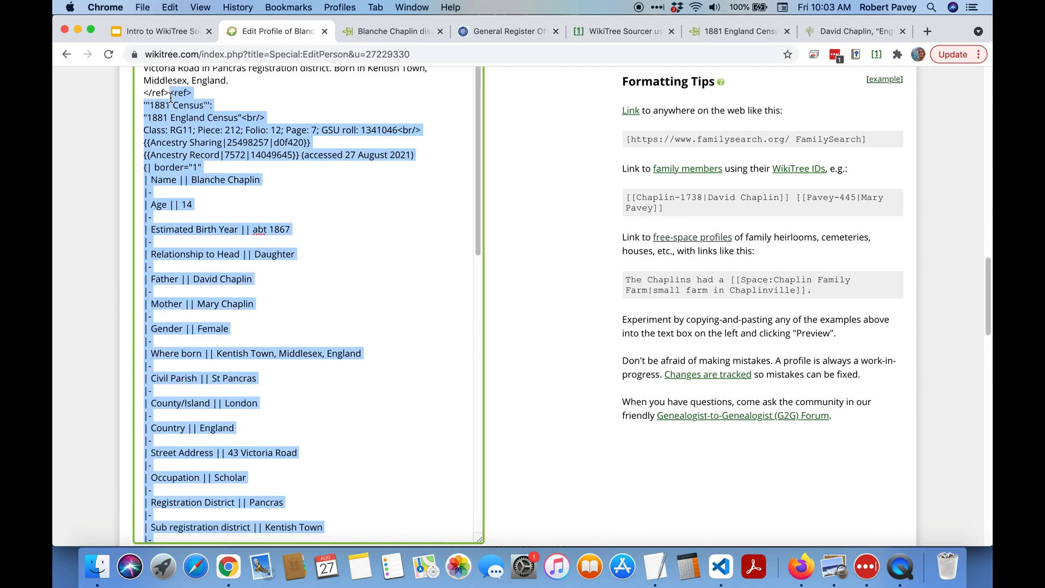
{"action": "key", "text": "super+v"}
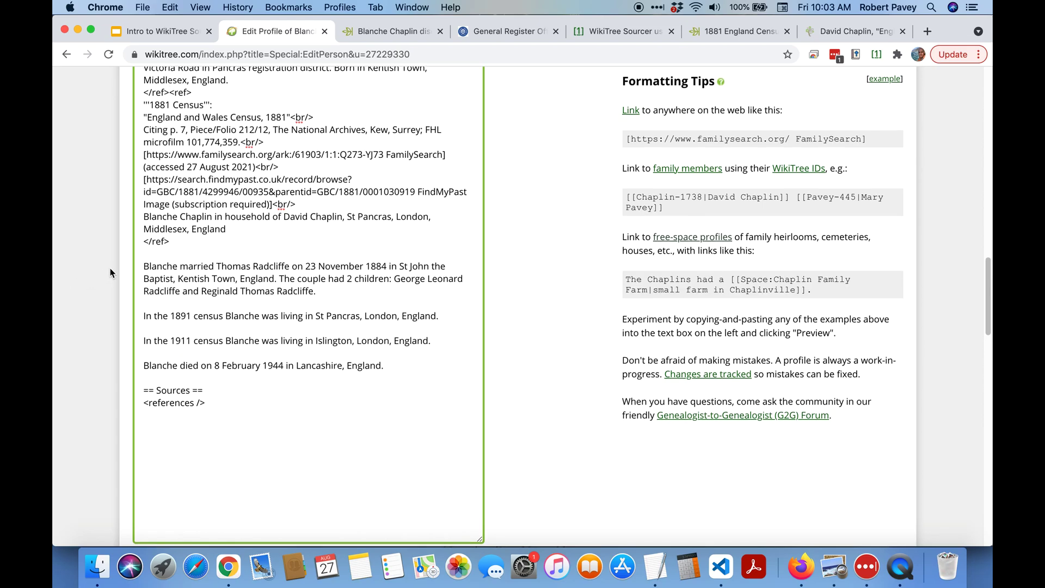
{"action": "scroll", "coordinate": [157, 239], "scroll_direction": "down", "scroll_amount": 10}
{"action": "left_click", "coordinate": [159, 142]}
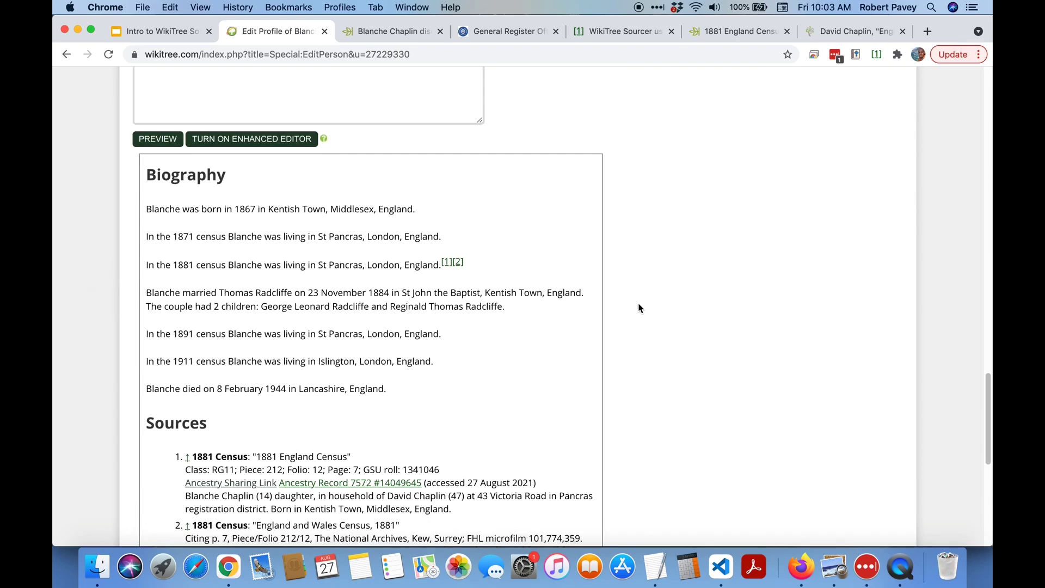
Step: Check the second source's title and household line in the preview, then return to the top
{"action": "scroll", "coordinate": [638, 308], "scroll_direction": "down", "scroll_amount": 3}
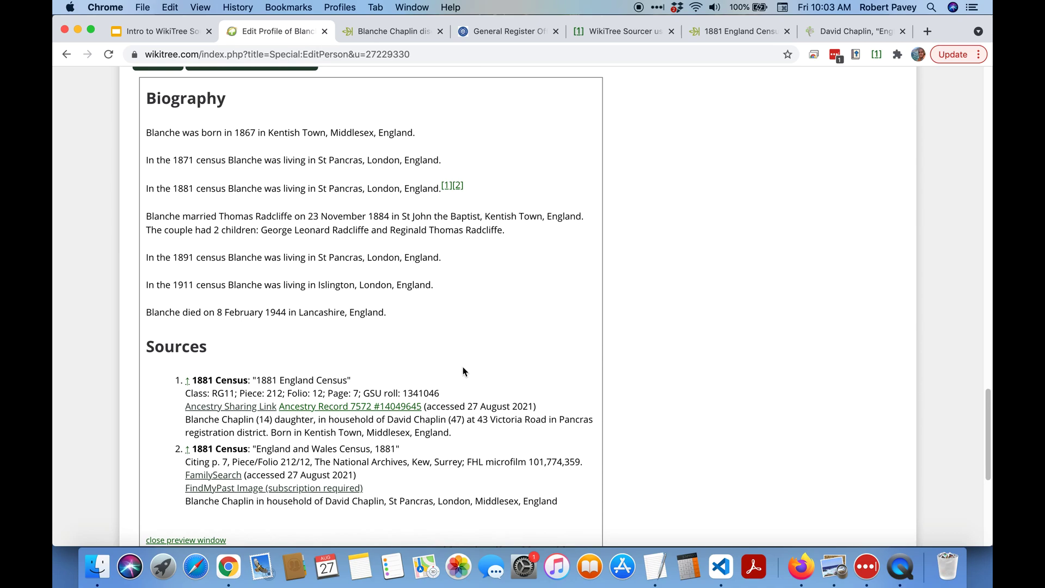
{"action": "scroll", "coordinate": [464, 368], "scroll_direction": "down", "scroll_amount": 5}
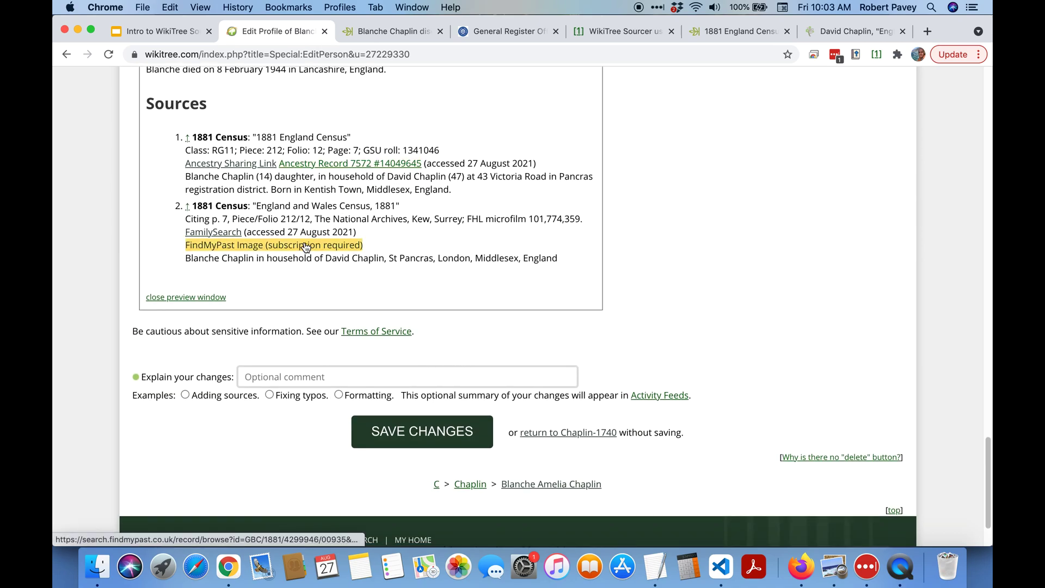
{"action": "scroll", "coordinate": [743, 275], "scroll_direction": "up", "scroll_amount": 1}
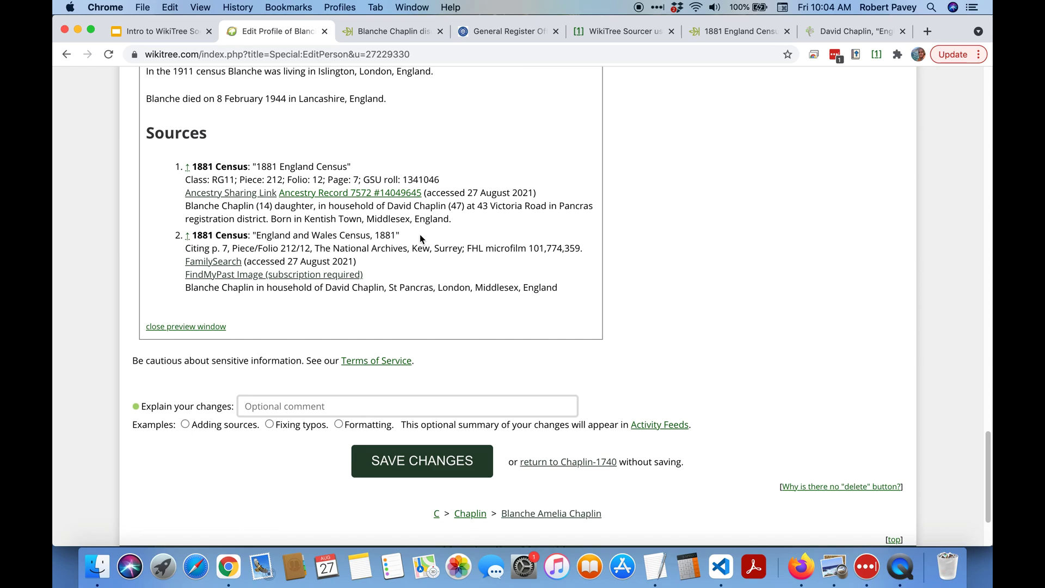
{"action": "left_click_drag", "start_coordinate": [401, 235], "coordinate": [253, 235]}
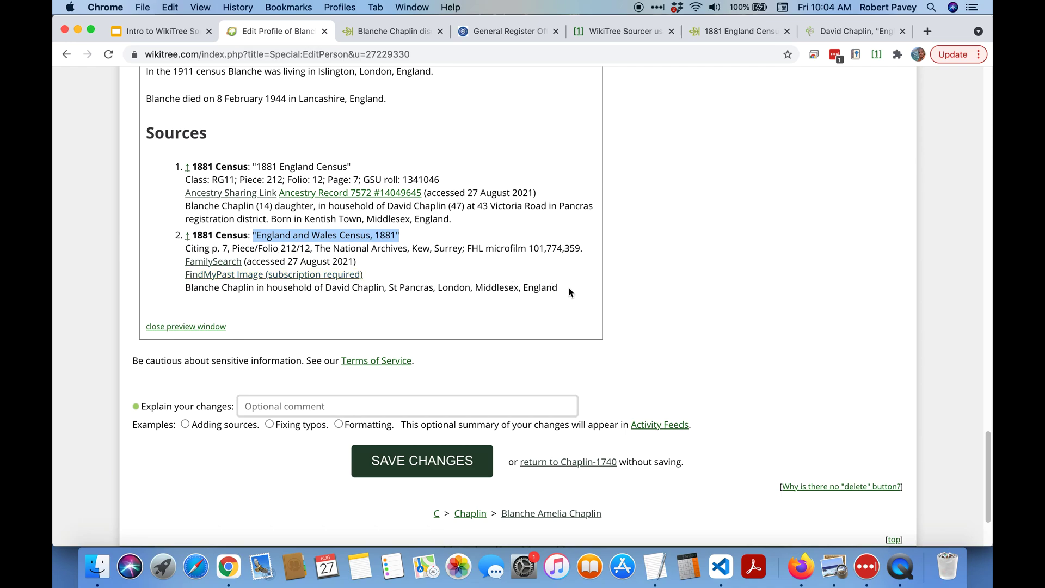
{"action": "left_click_drag", "start_coordinate": [186, 288], "coordinate": [575, 295]}
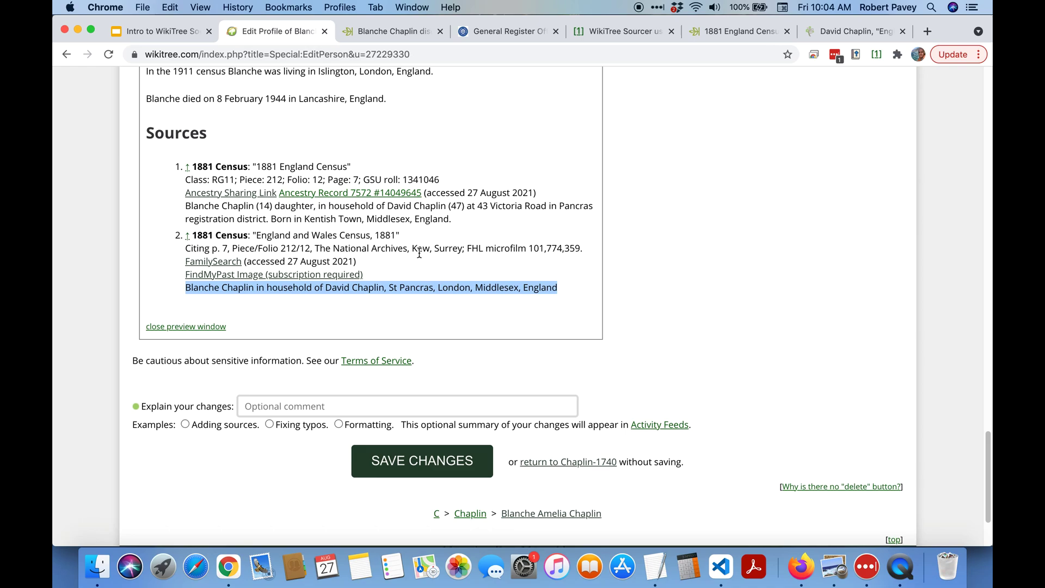
{"action": "scroll", "coordinate": [666, 277], "scroll_direction": "up", "scroll_amount": 1}
{"action": "scroll", "coordinate": [665, 279], "scroll_direction": "up", "scroll_amount": 2}
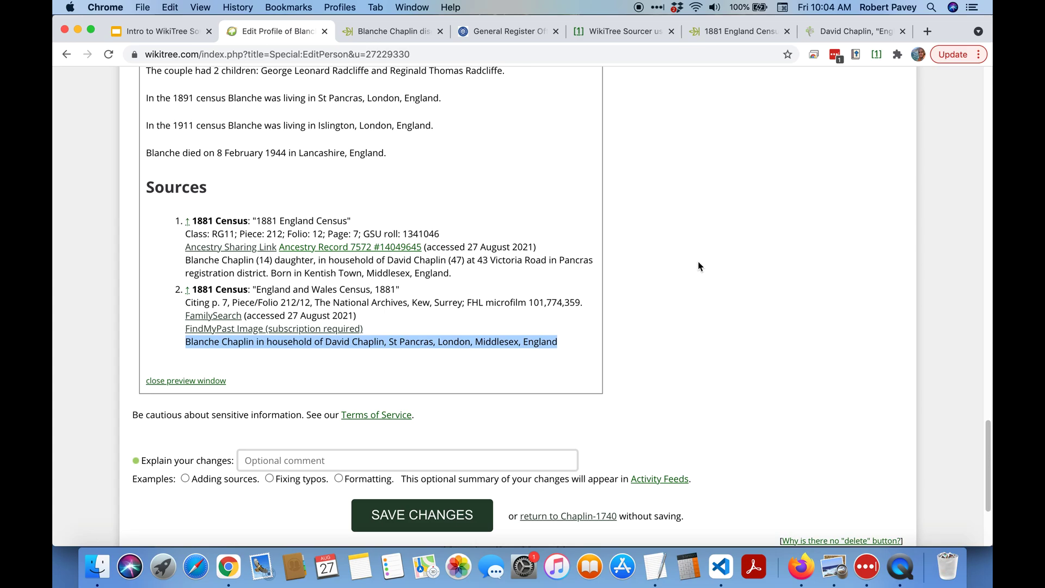
{"action": "scroll", "coordinate": [701, 256], "scroll_direction": "up", "scroll_amount": 15}
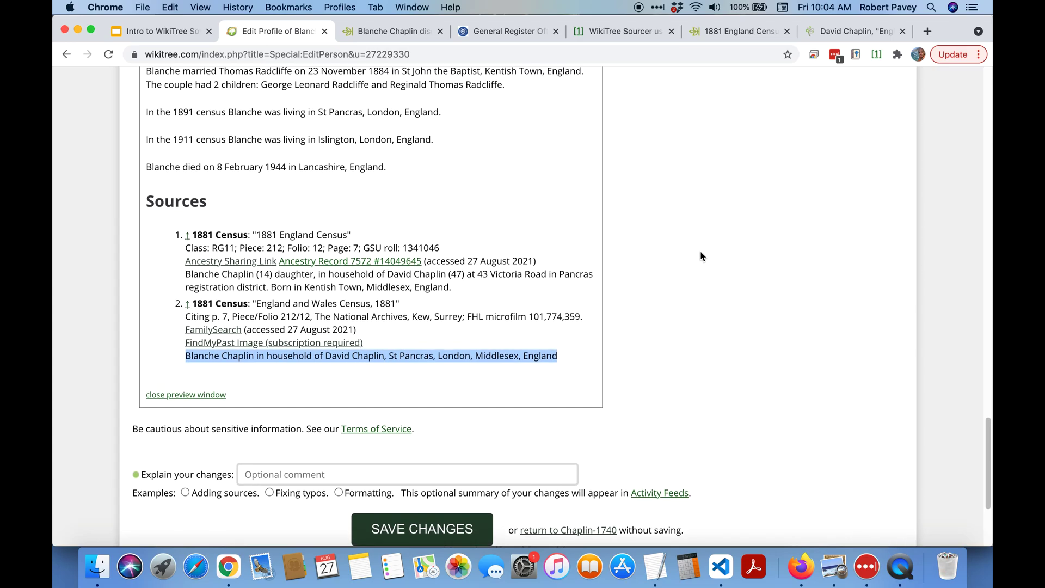
{"action": "scroll", "coordinate": [583, 246], "scroll_direction": "up", "scroll_amount": 15}
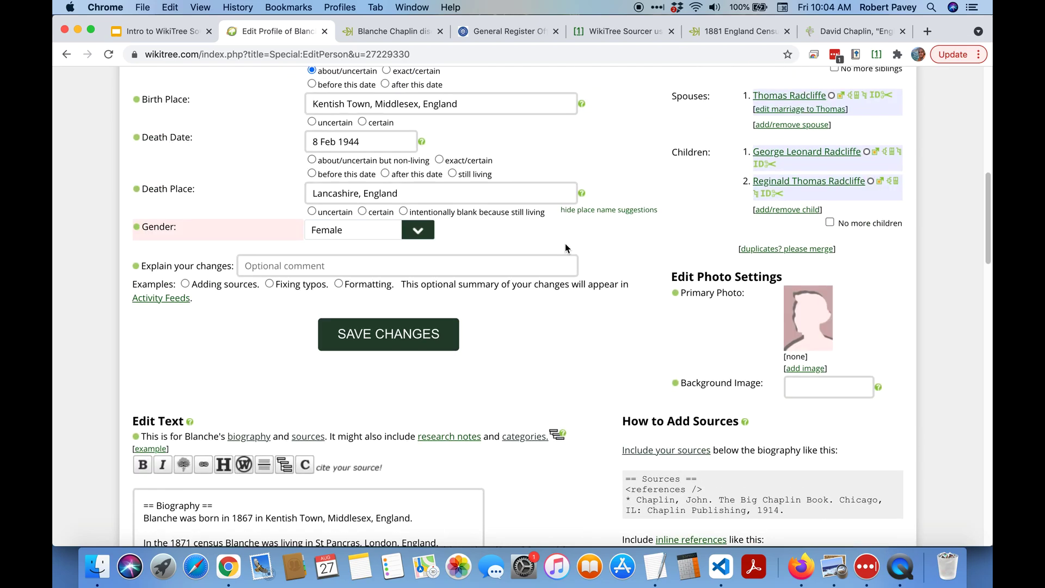
{"action": "scroll", "coordinate": [576, 381], "scroll_direction": "down", "scroll_amount": 2}
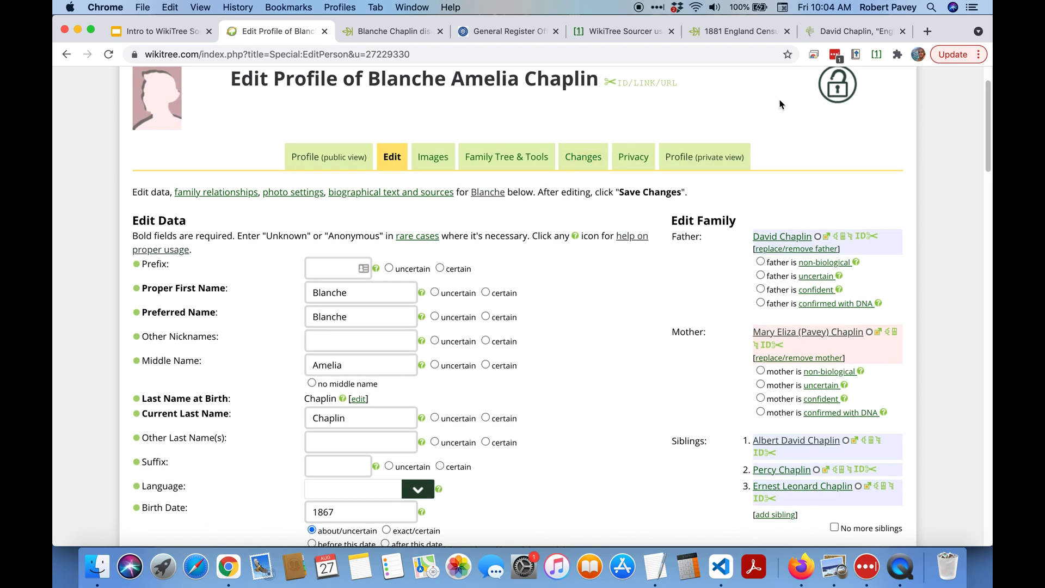
Step: Go to the WikiTree Sourcer page from the WikiTree bookmarks, discarding the unsaved profile edit
{"action": "left_click", "coordinate": [288, 7]}
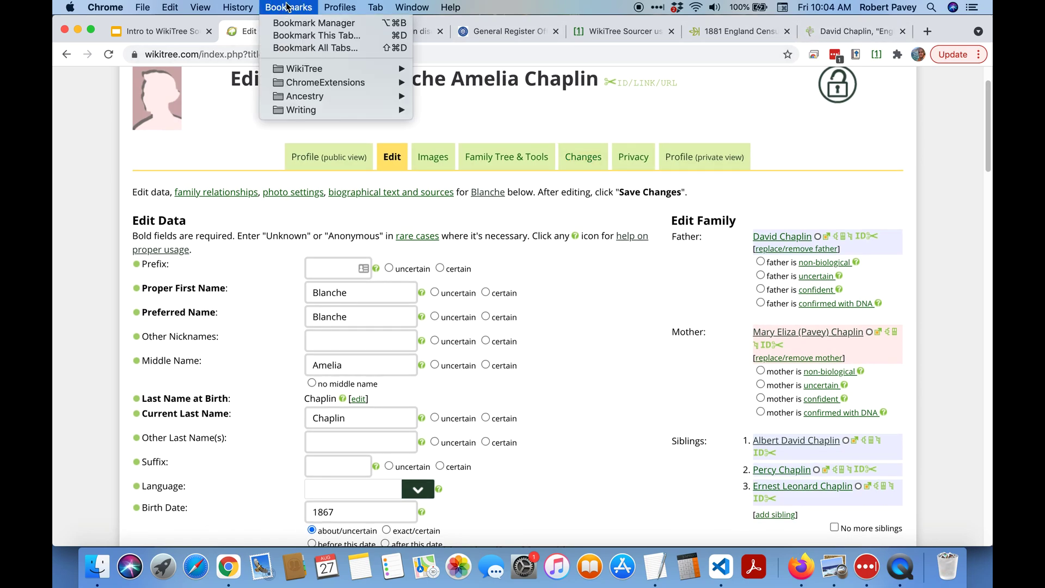
{"action": "mouse_move", "coordinate": [290, 69]}
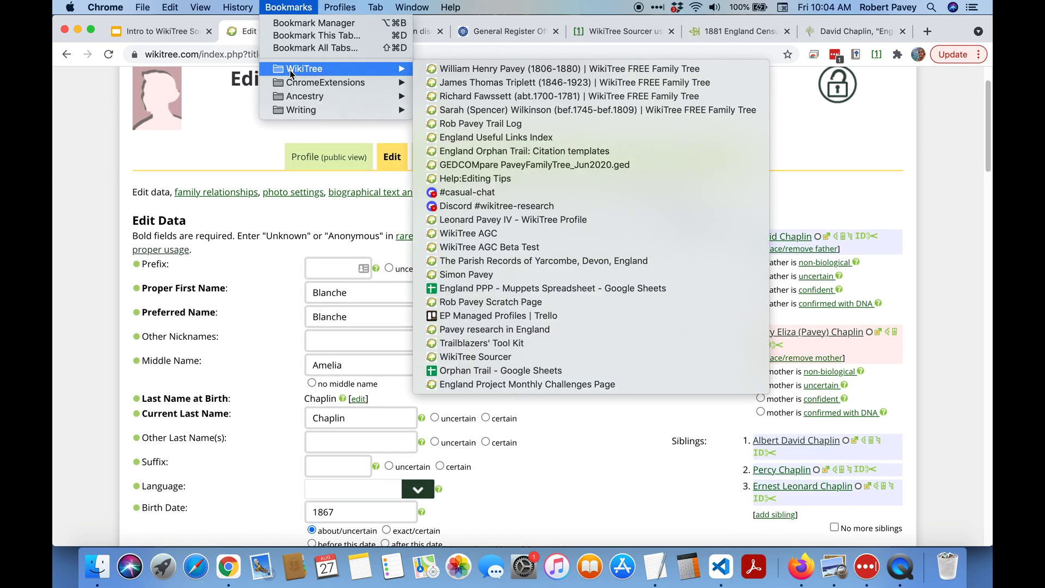
{"action": "left_click", "coordinate": [476, 357]}
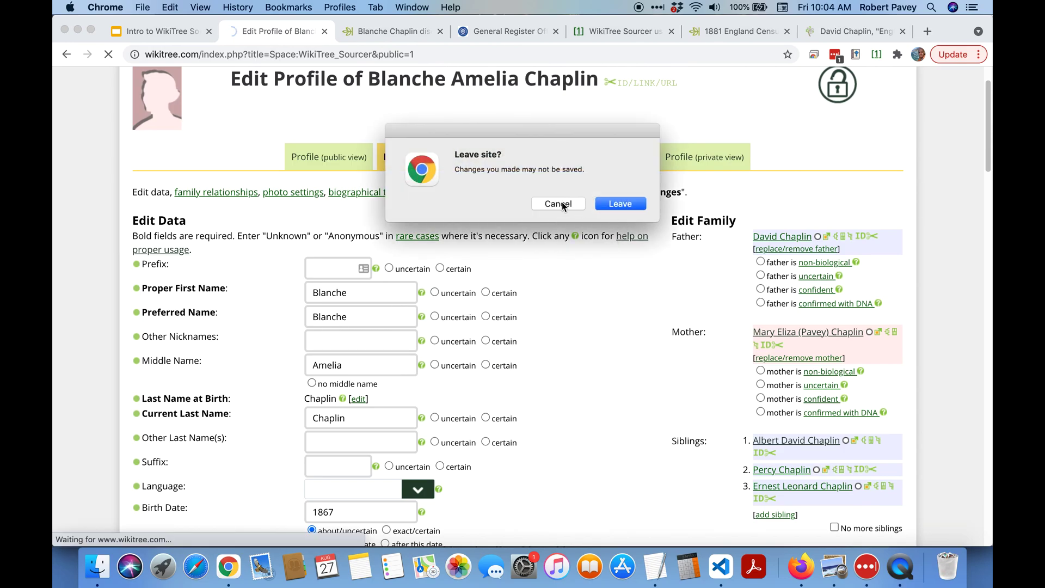
{"action": "left_click", "coordinate": [631, 204]}
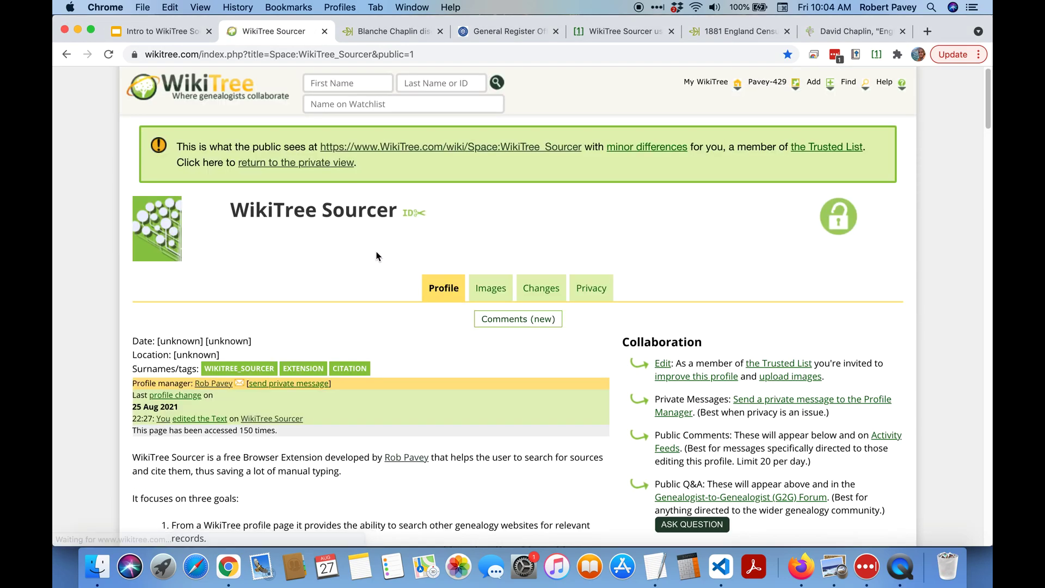
Step: Read through the Sourcer page's installation, current status and user guide sections
{"action": "scroll", "coordinate": [322, 256], "scroll_direction": "down", "scroll_amount": 5}
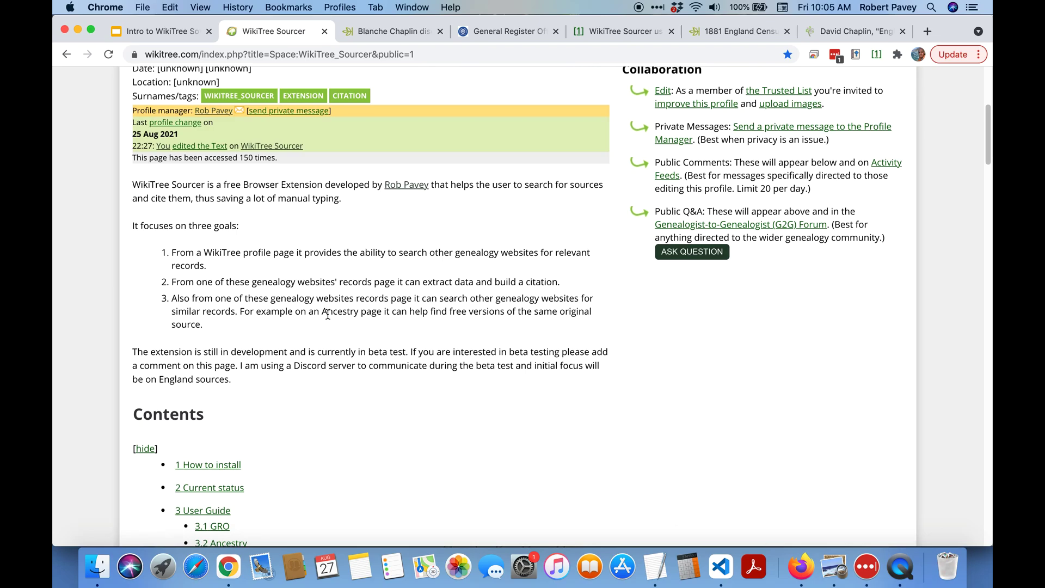
{"action": "scroll", "coordinate": [327, 315], "scroll_direction": "down", "scroll_amount": 11}
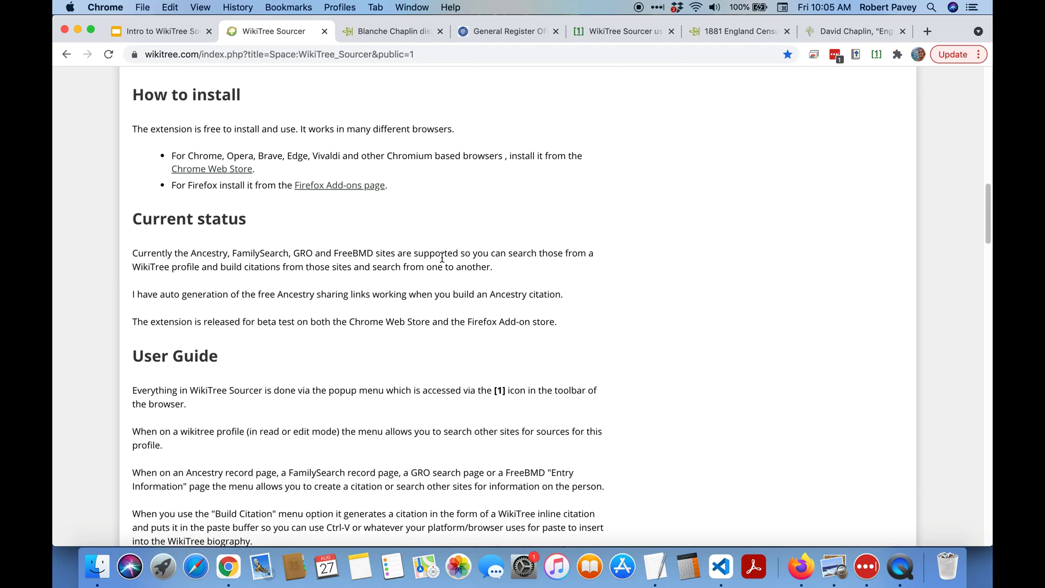
{"action": "scroll", "coordinate": [447, 245], "scroll_direction": "up", "scroll_amount": 8}
{"action": "scroll", "coordinate": [479, 269], "scroll_direction": "down", "scroll_amount": 6}
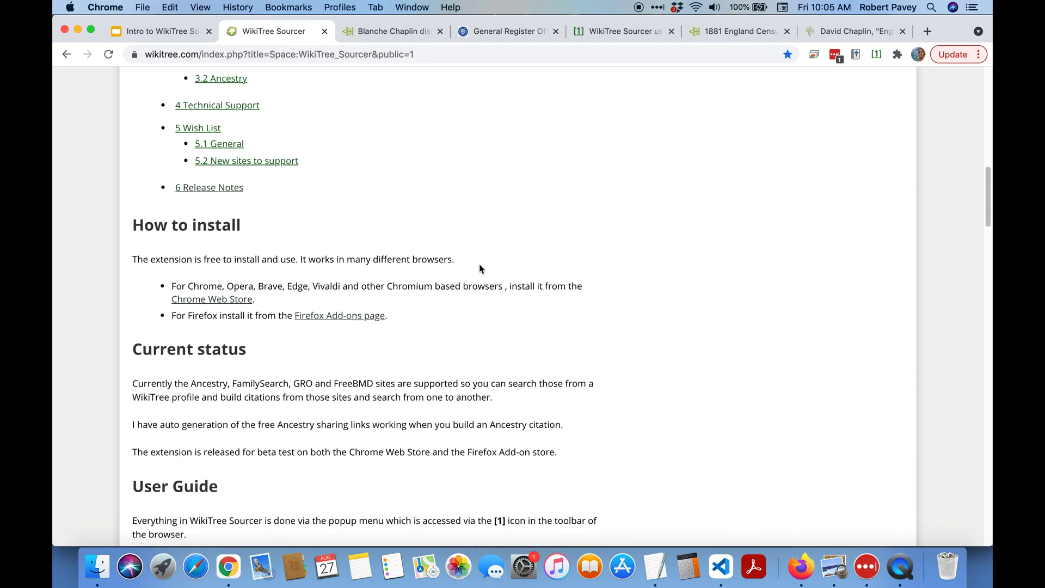
{"action": "scroll", "coordinate": [523, 318], "scroll_direction": "down", "scroll_amount": 3}
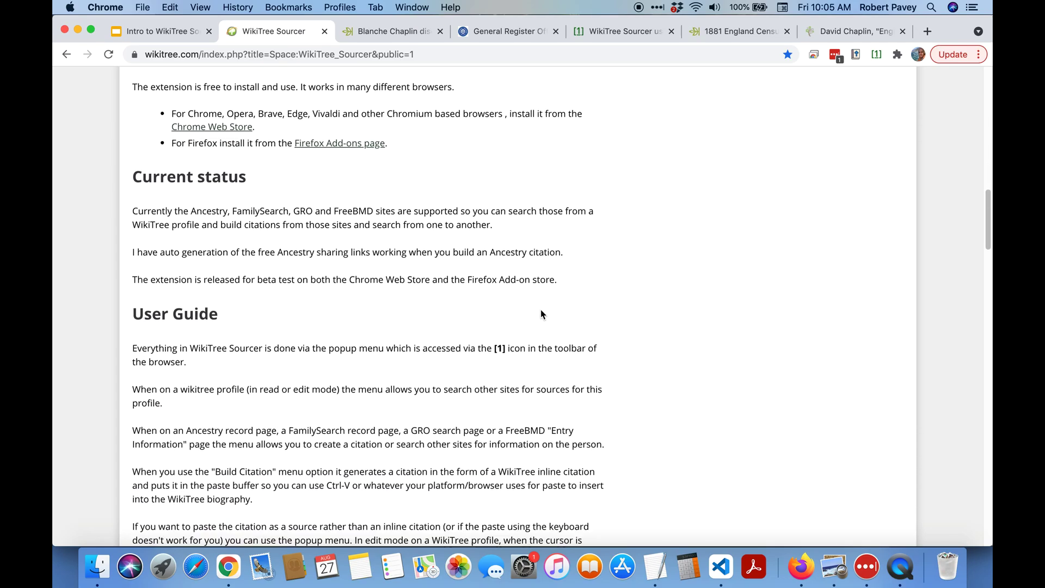
{"action": "scroll", "coordinate": [467, 283], "scroll_direction": "down", "scroll_amount": 6}
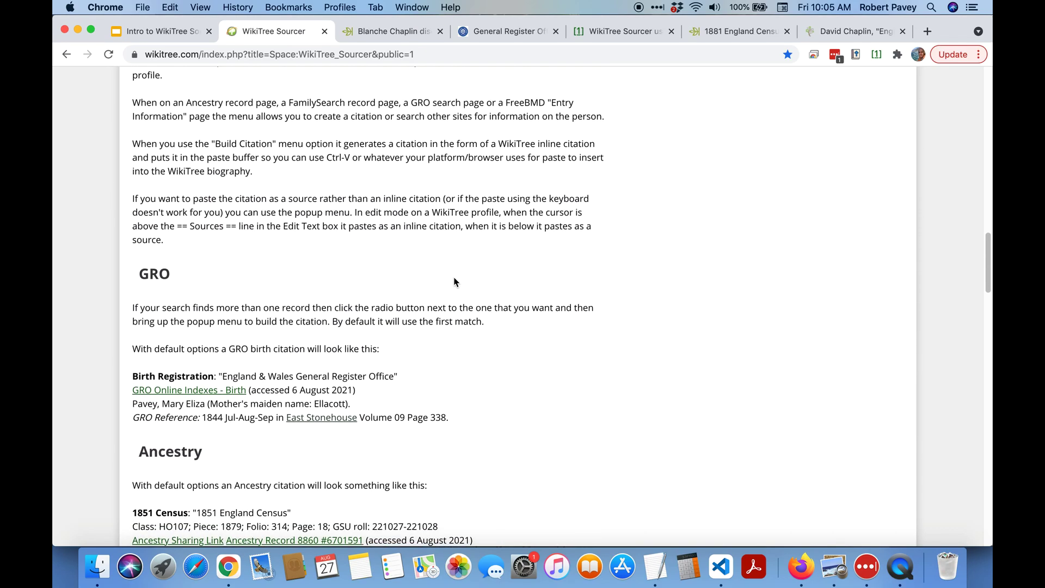
{"action": "scroll", "coordinate": [455, 282], "scroll_direction": "down", "scroll_amount": 3}
{"action": "scroll", "coordinate": [454, 276], "scroll_direction": "down", "scroll_amount": 6}
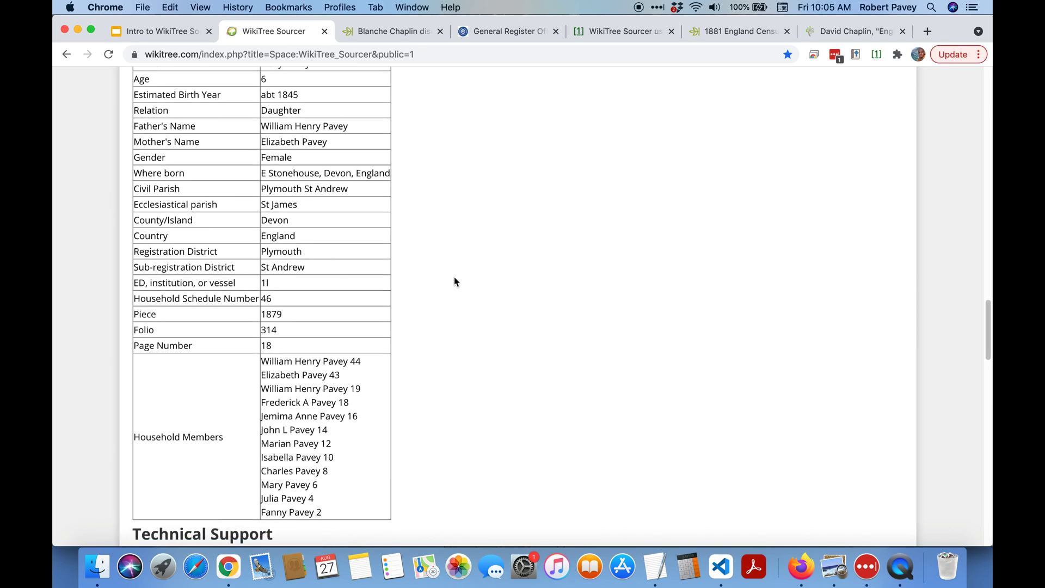
{"action": "scroll", "coordinate": [454, 277], "scroll_direction": "up", "scroll_amount": 20}
{"action": "scroll", "coordinate": [452, 272], "scroll_direction": "up", "scroll_amount": 10}
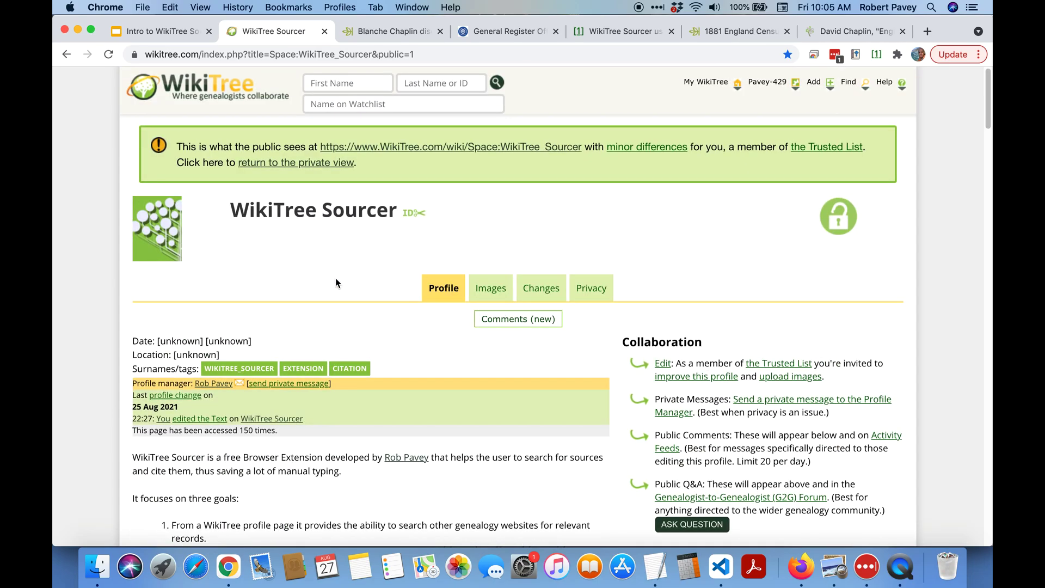